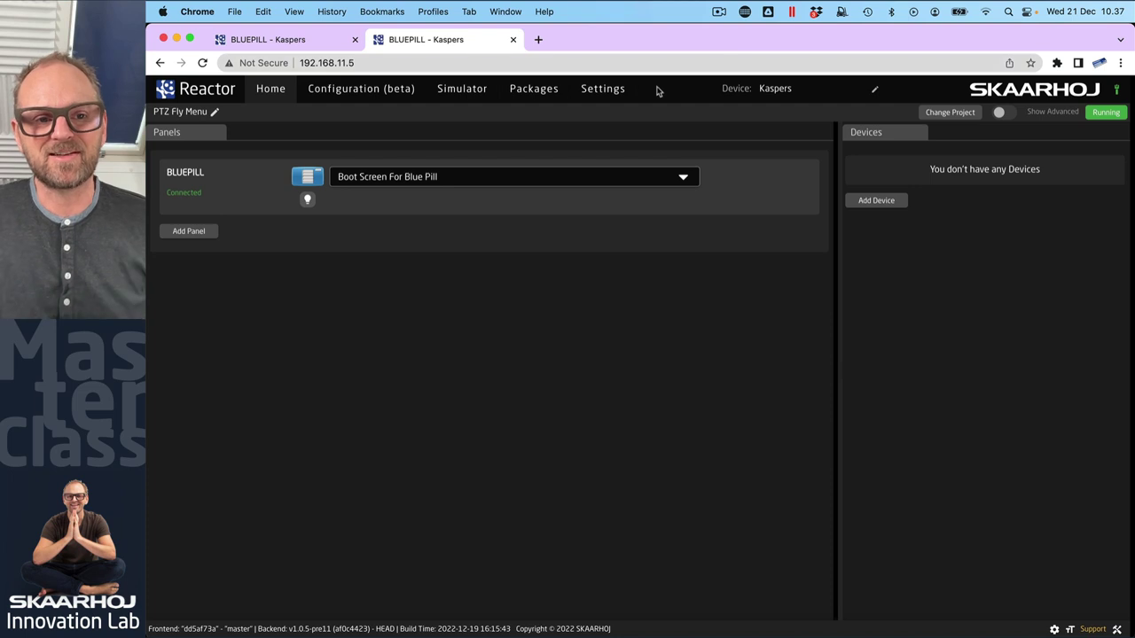
- Manually add a PTZ Fly panel to the project, searching the panel models for "PTZ Fly"
left_click(190, 232)
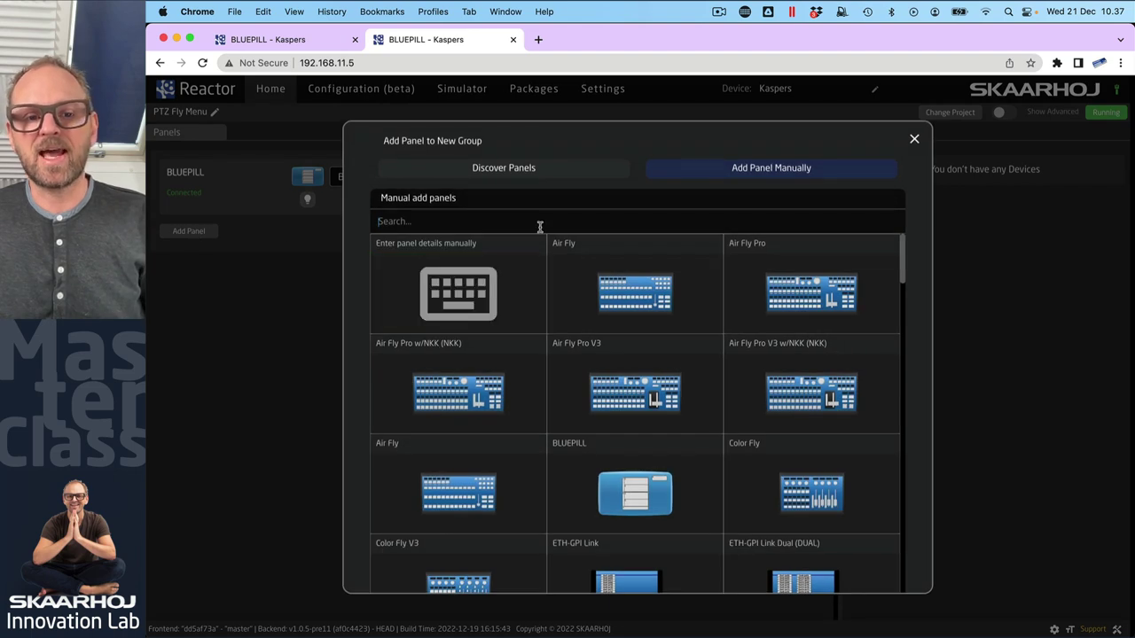
left_click(539, 220)
type("PTZ ")
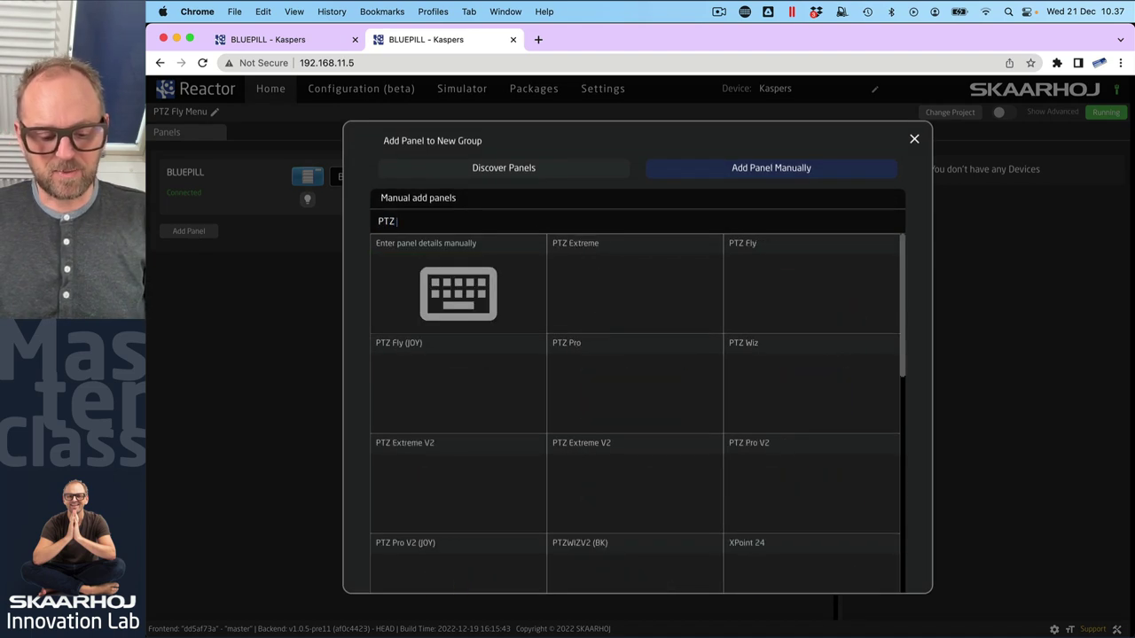
type("Fly")
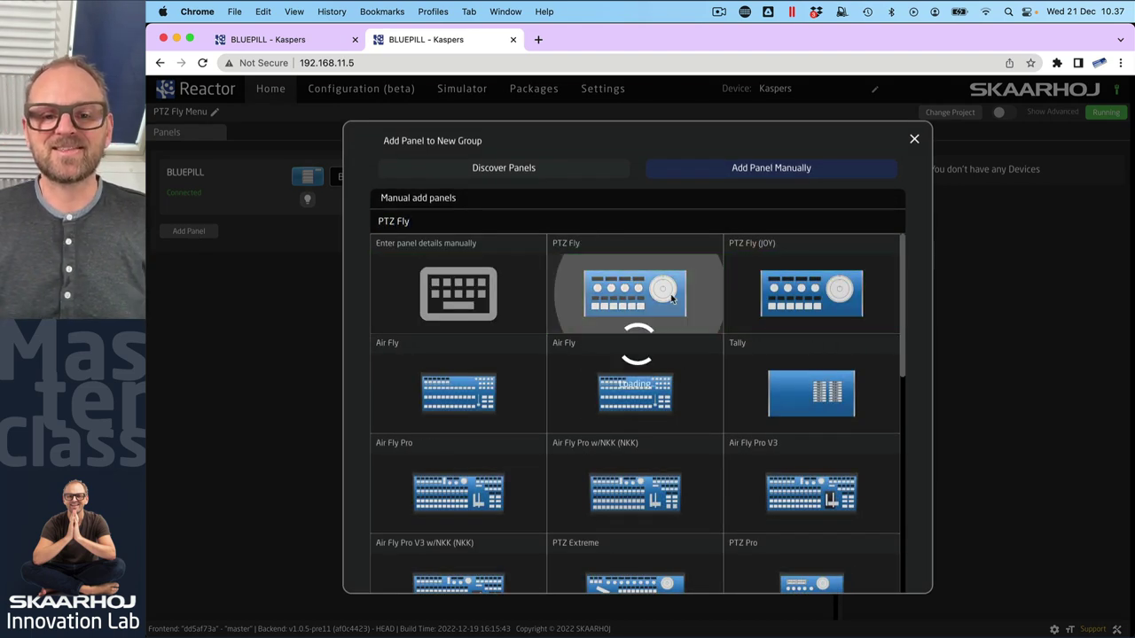
left_click(671, 300)
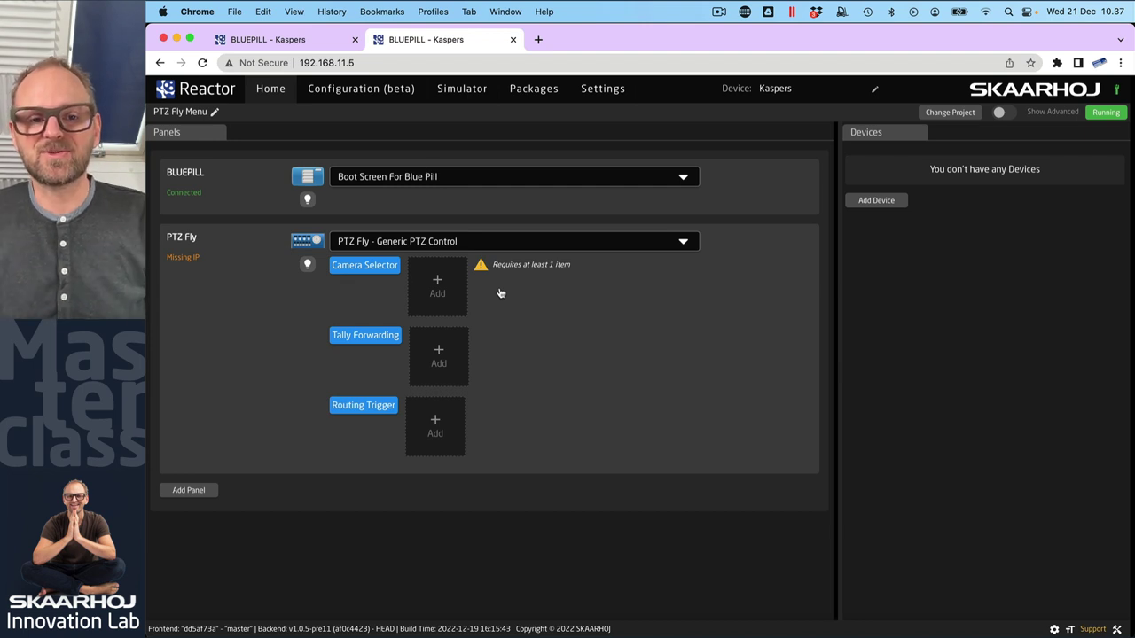
- Add the Canon CR-N500 and CR-N300 cameras manually to the PTZ Fly's Camera Selector, searching for "canon"
left_click(437, 282)
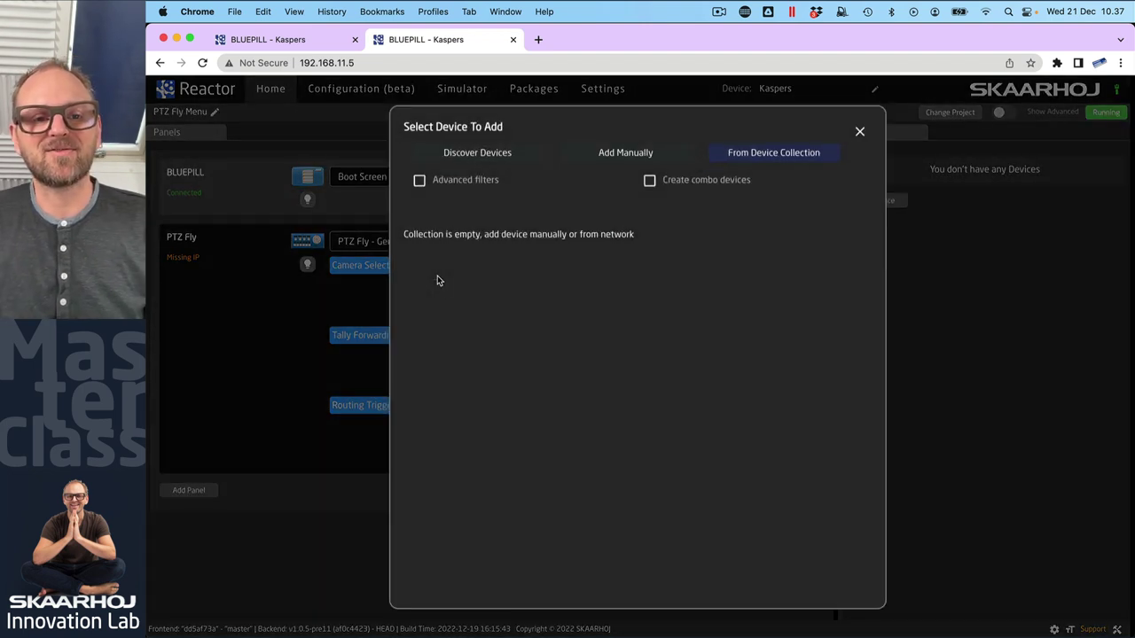
left_click(642, 155)
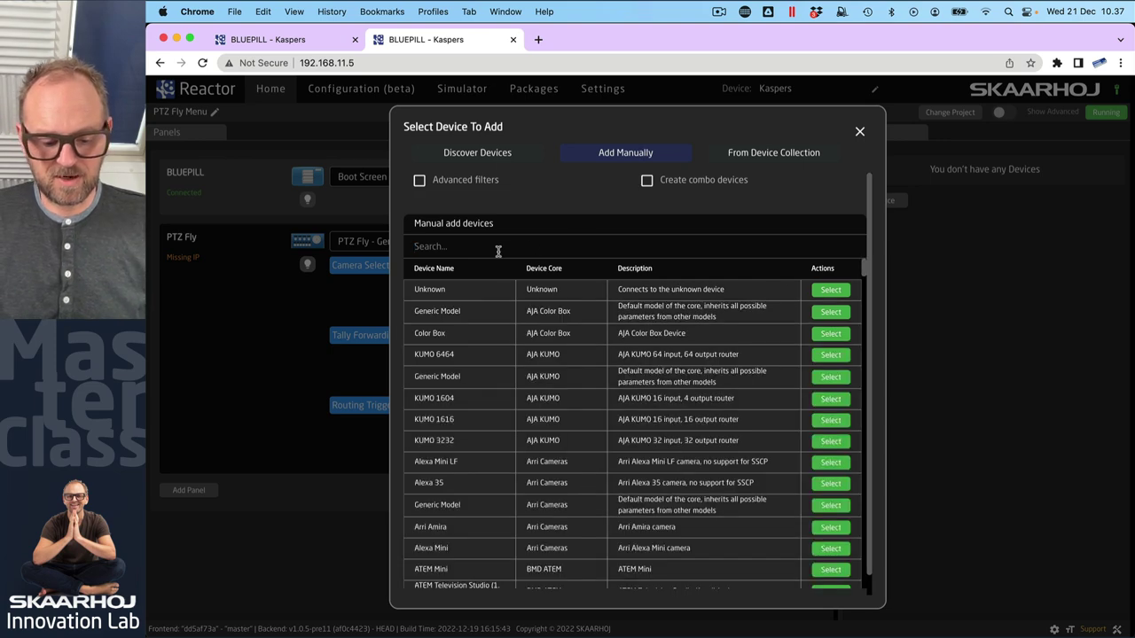
type("canon")
left_click(826, 310)
left_click(499, 286)
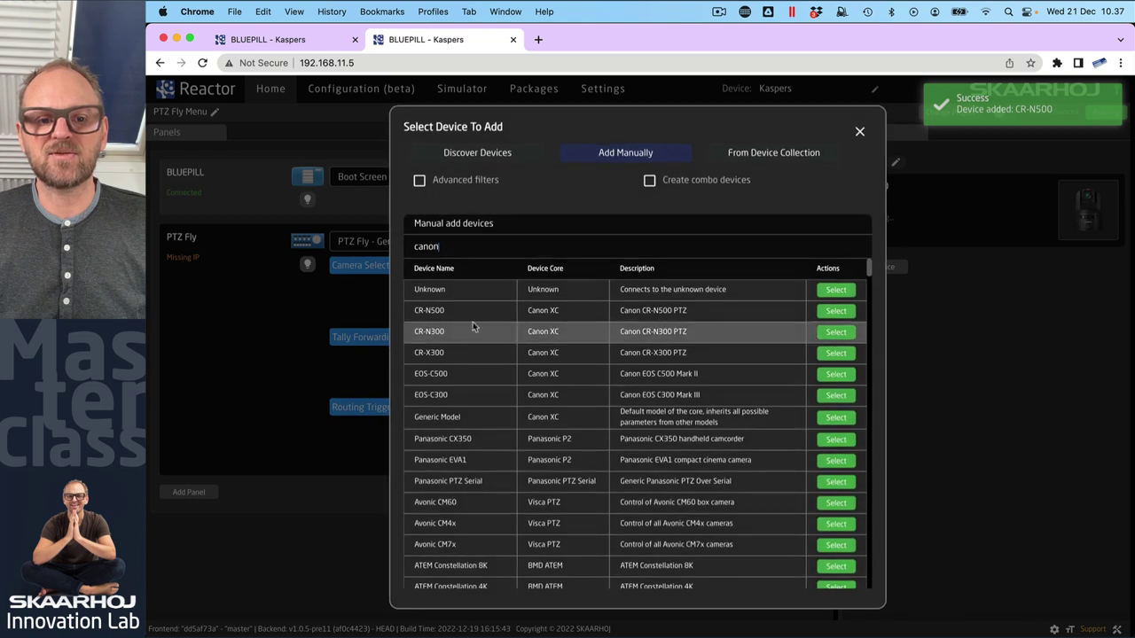
left_click(829, 335)
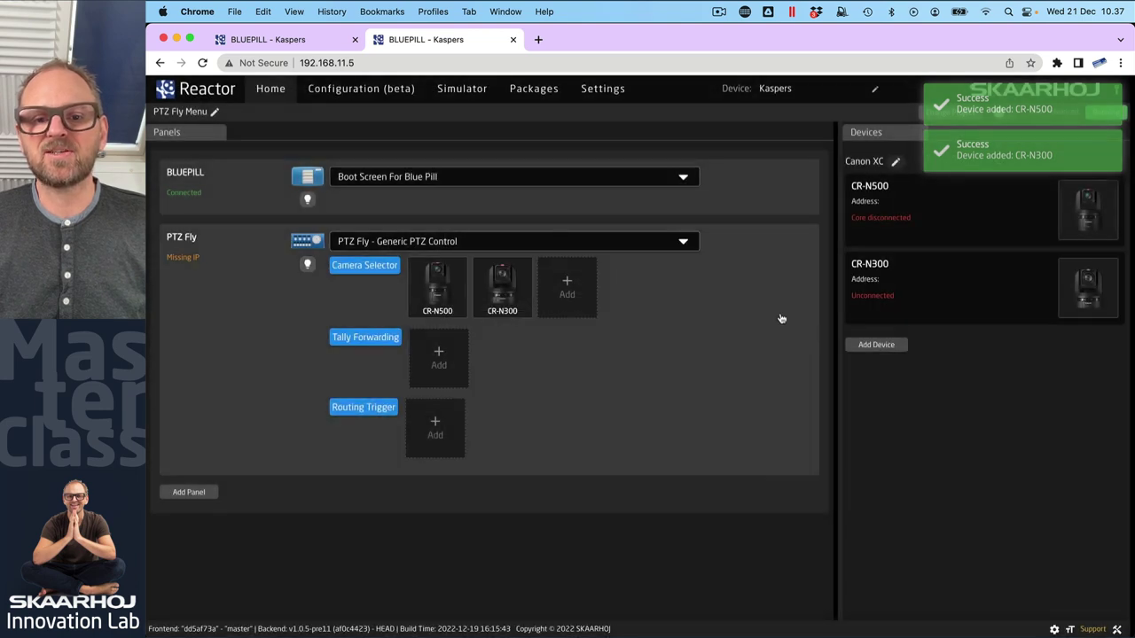
- Add the Panasonic AW-HE50, AW-HE60, AW-HR140, AW-UE70 and AW-UE100 cameras to the Camera Selector, searching for "pana"
left_click(565, 284)
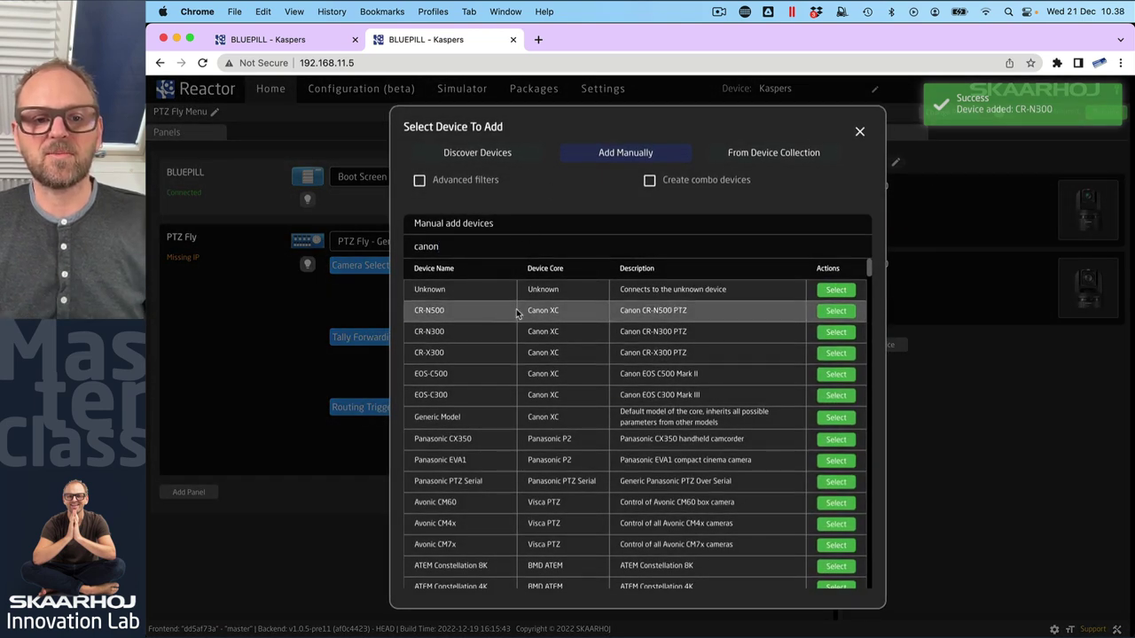
key("BackSpace")
key("BackSpace")
key("BackSpace")
key("BackSpace")
key("BackSpace")
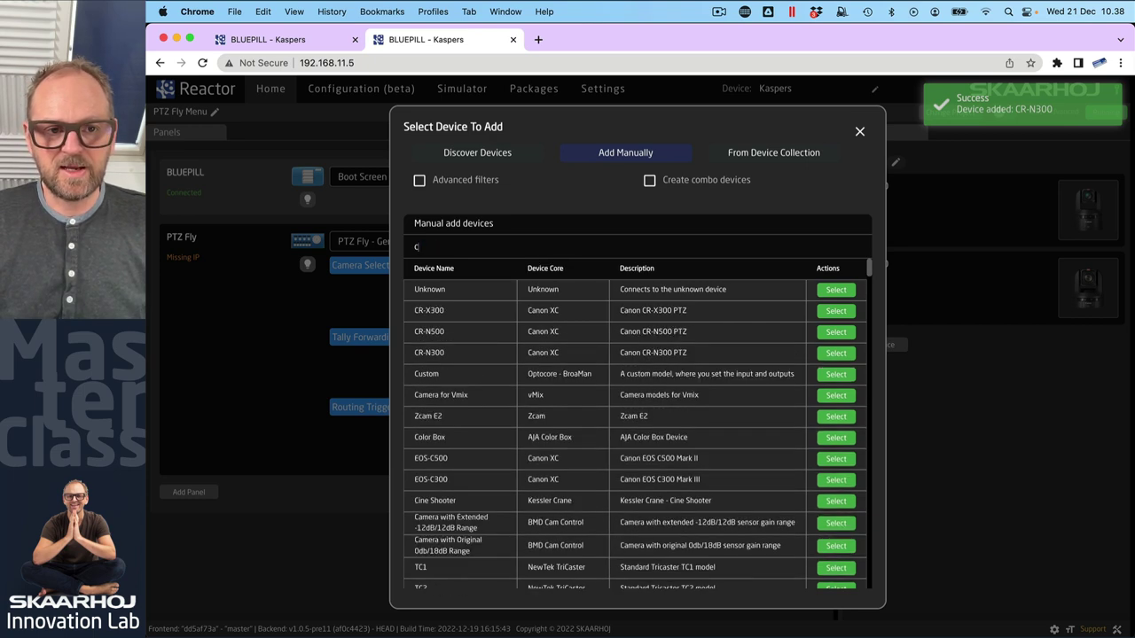
type("pana")
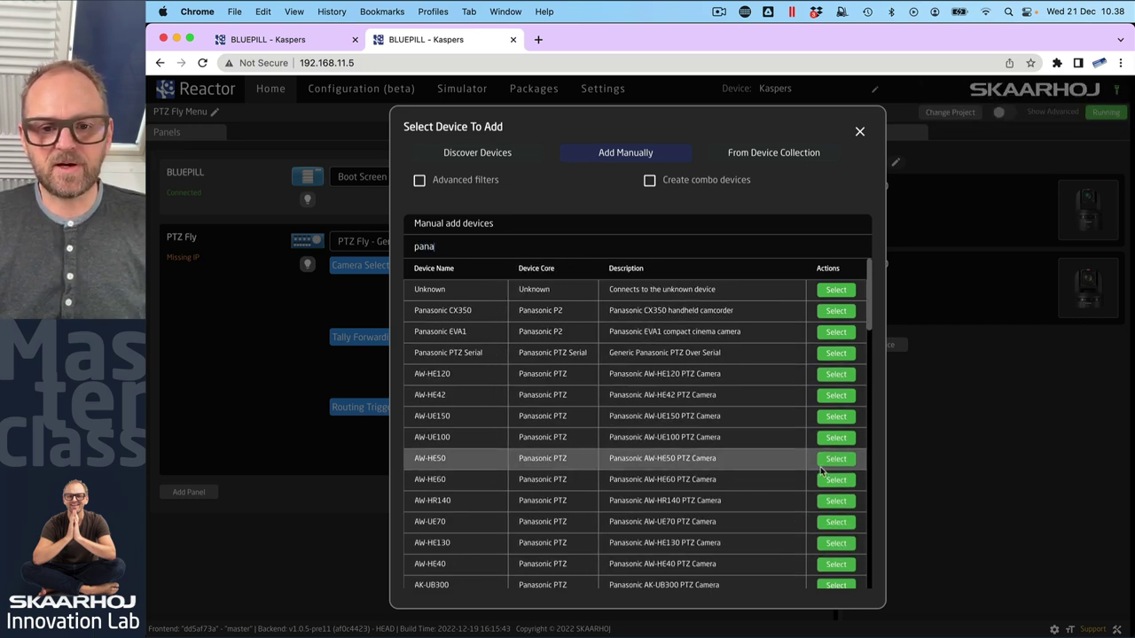
left_click(835, 458)
left_click(836, 480)
left_click(835, 501)
left_click(835, 522)
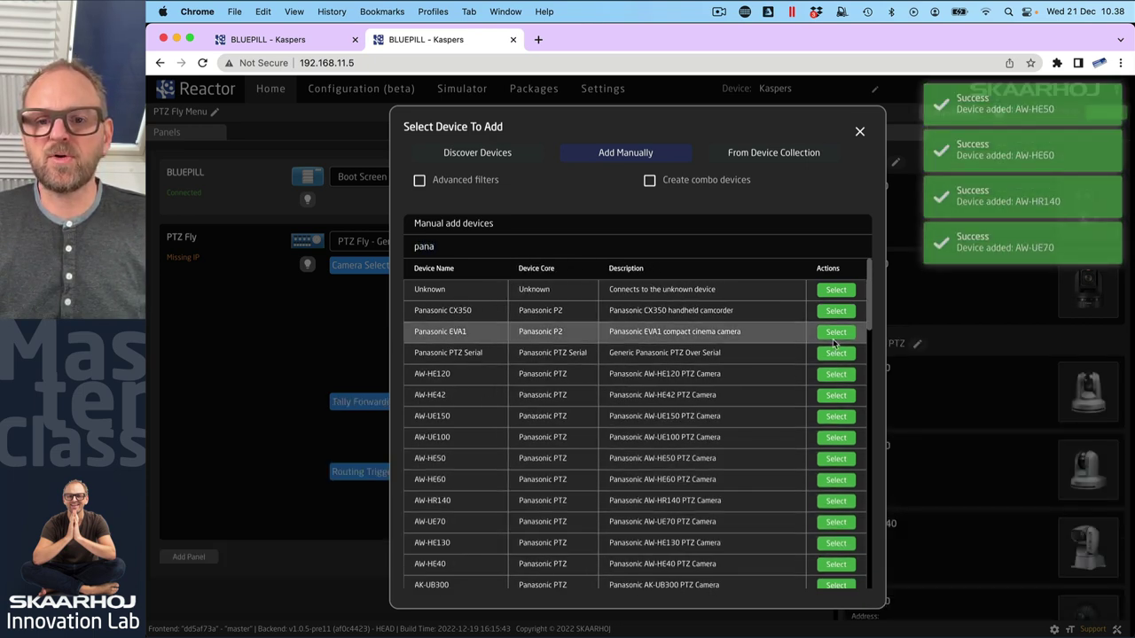
left_click(835, 437)
left_click(859, 132)
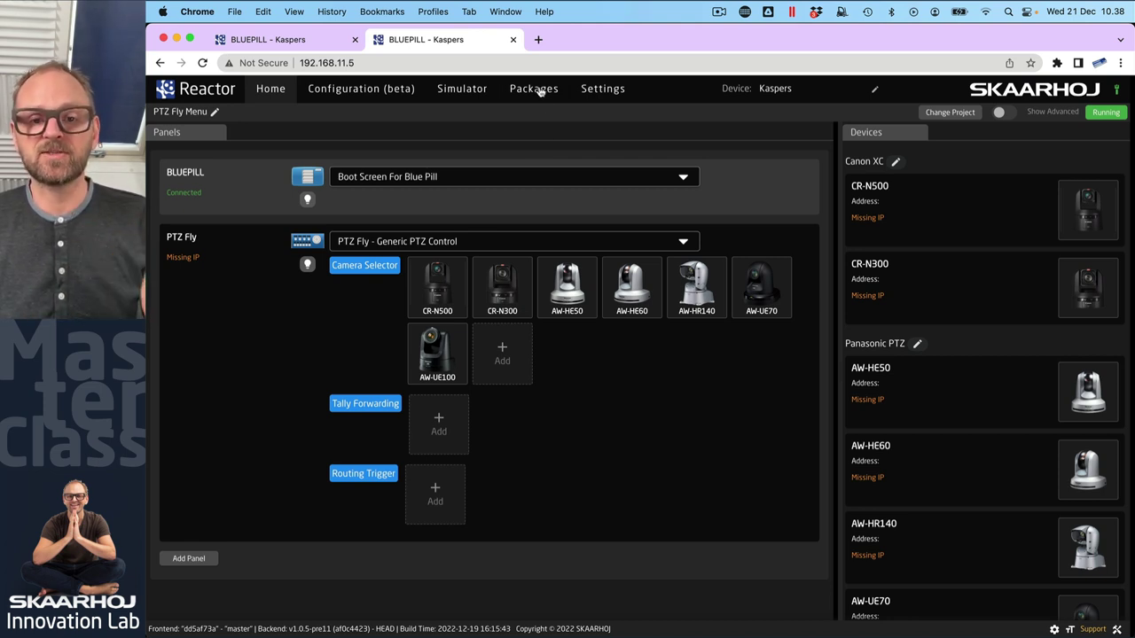
- Try the PTZ Fly in the simulator by selecting cameras Cam 1 through Cam 5 in turn
left_click(462, 91)
scroll(558, 266, "down", 5)
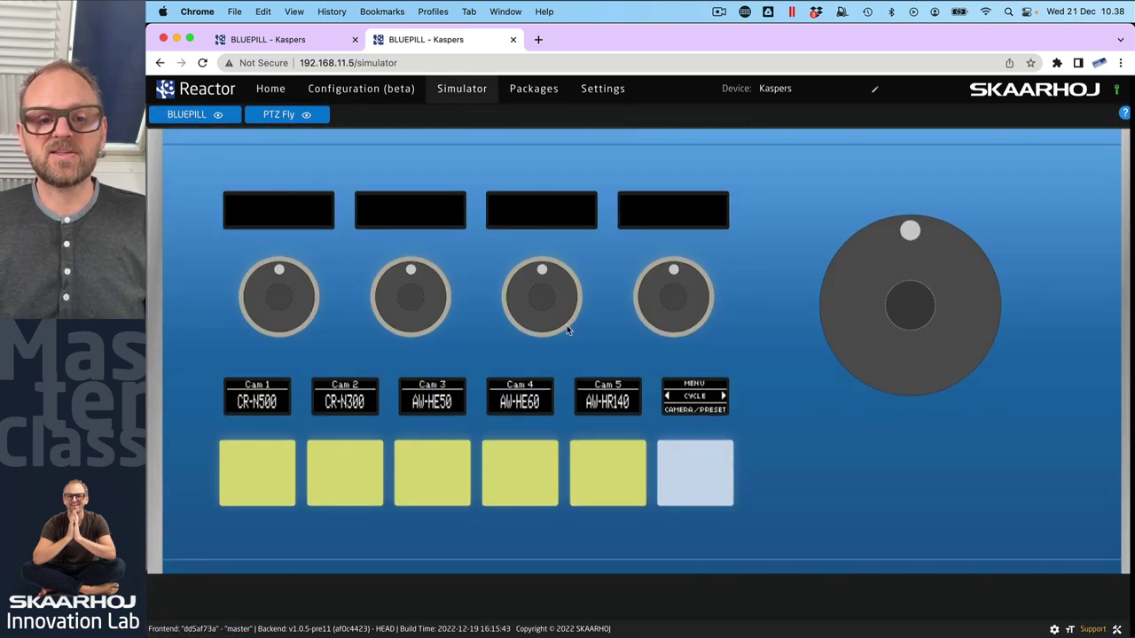
left_click(254, 487)
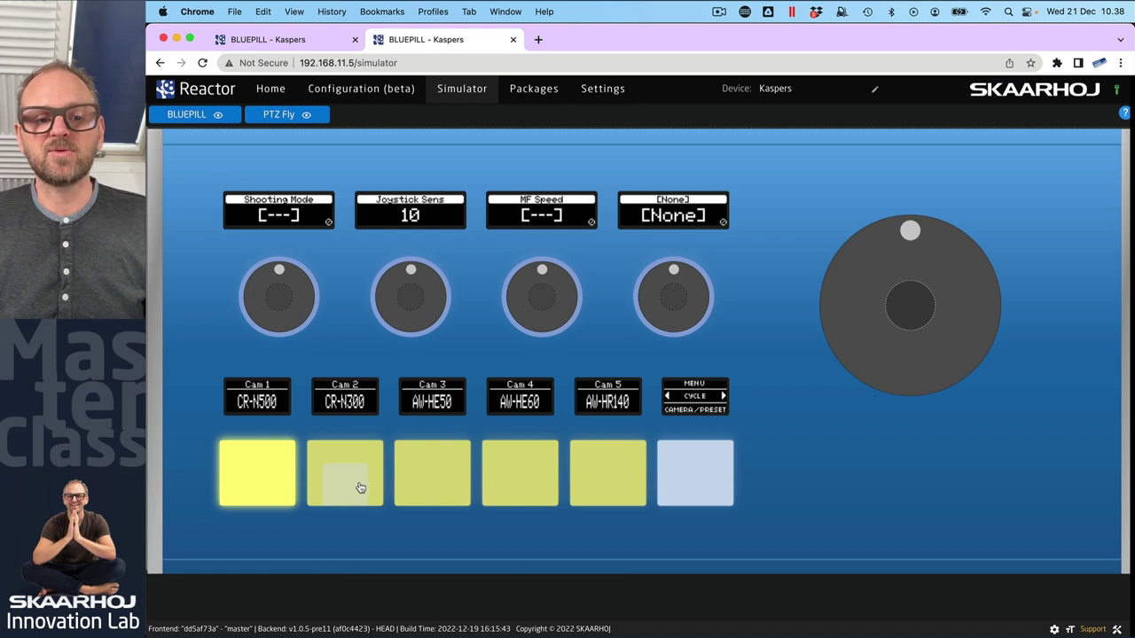
left_click(349, 487)
left_click(435, 488)
left_click(518, 493)
left_click(600, 491)
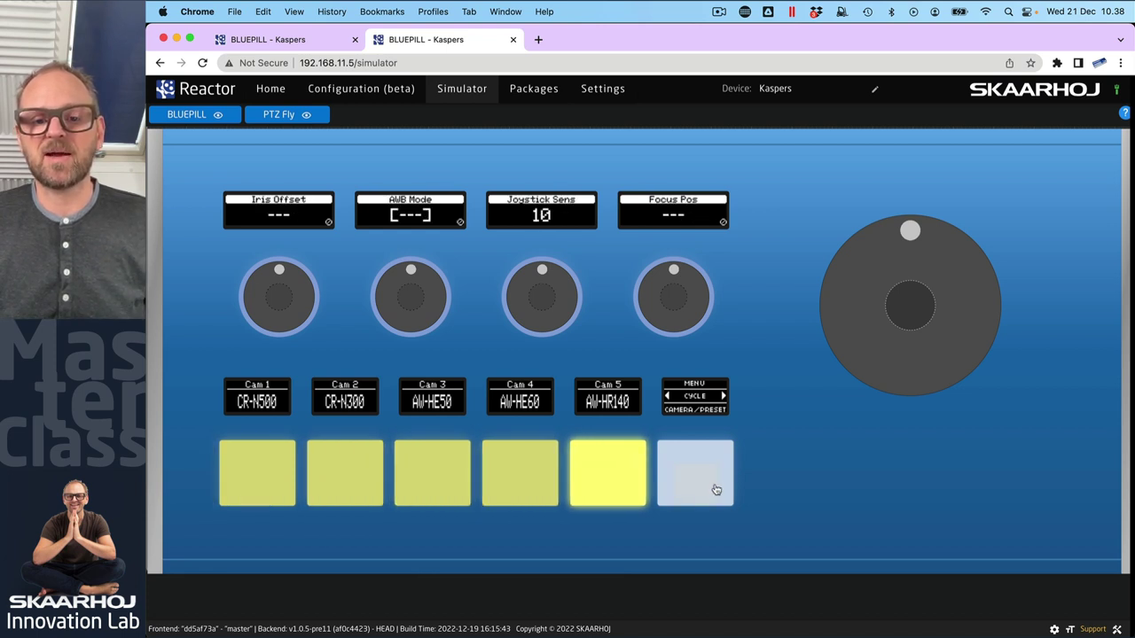
- Cycle the simulated panel to its second camera page and select Cam 6 and Cam 7
left_click(729, 476)
left_click(340, 489)
left_click(271, 488)
left_click(357, 486)
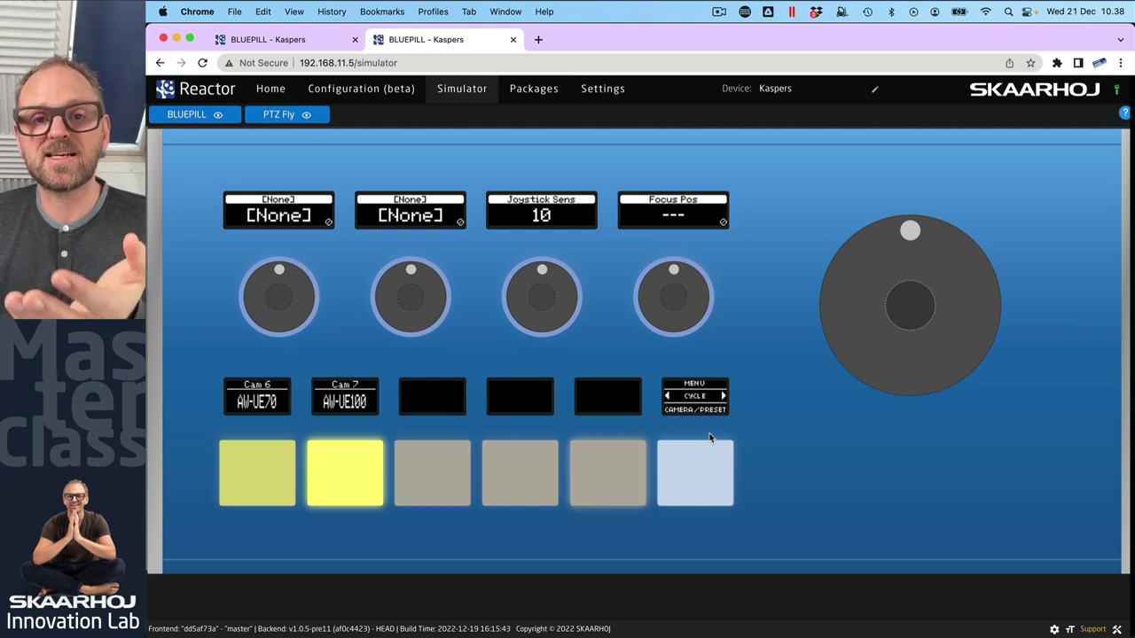
- Toggle the simulated panel's button row repeatedly between cameras and presets
left_click(698, 496)
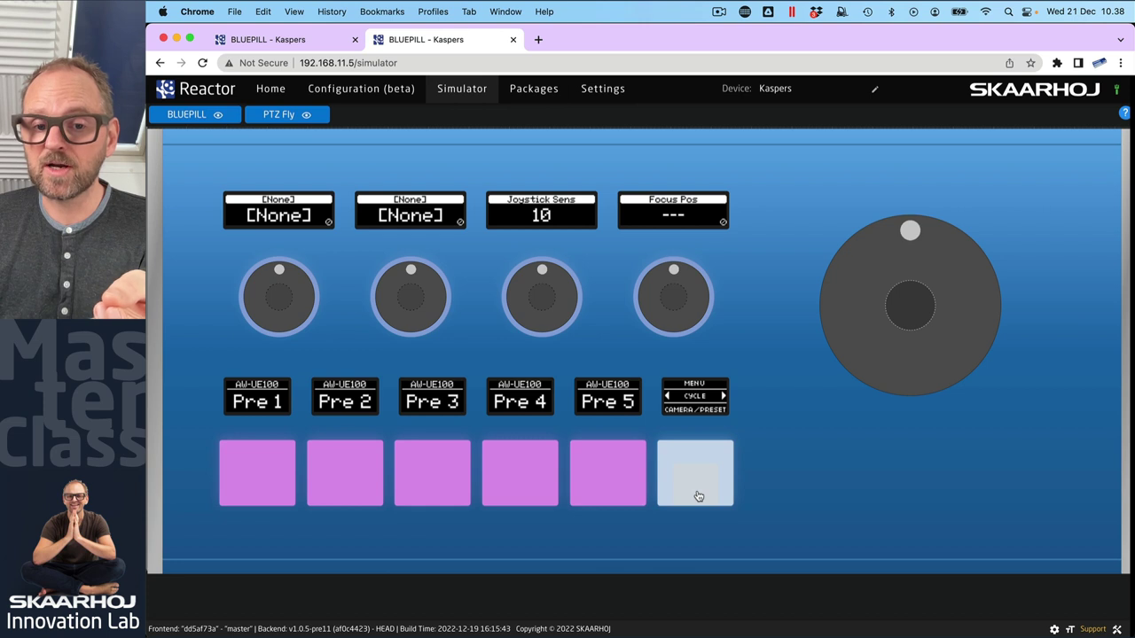
left_click(698, 496)
left_click(698, 497)
left_click(699, 497)
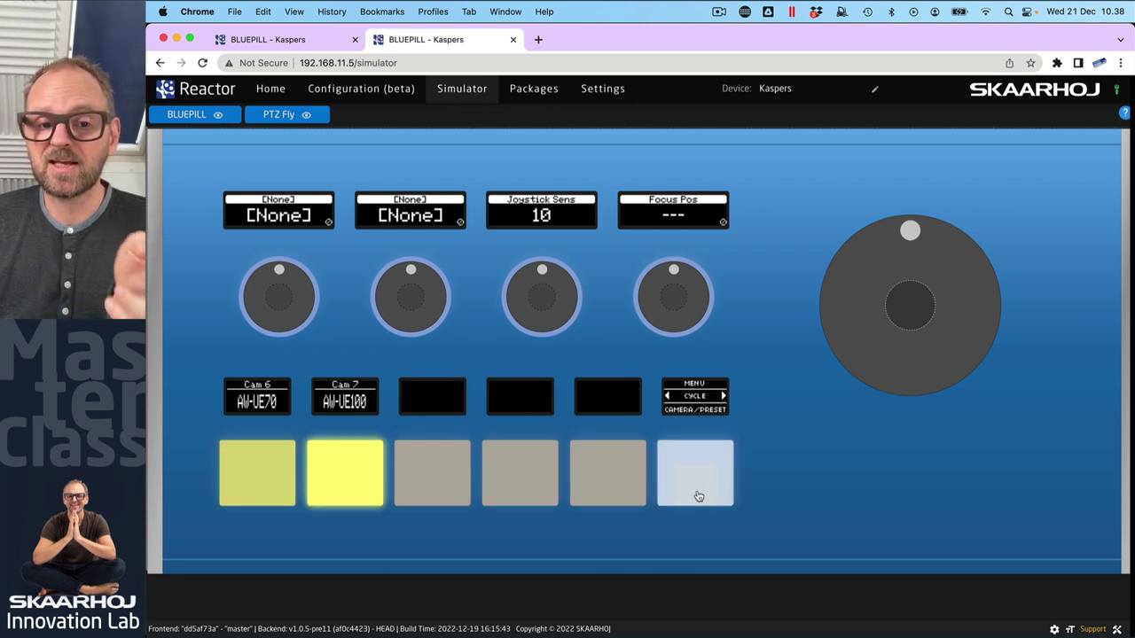
left_click(698, 496)
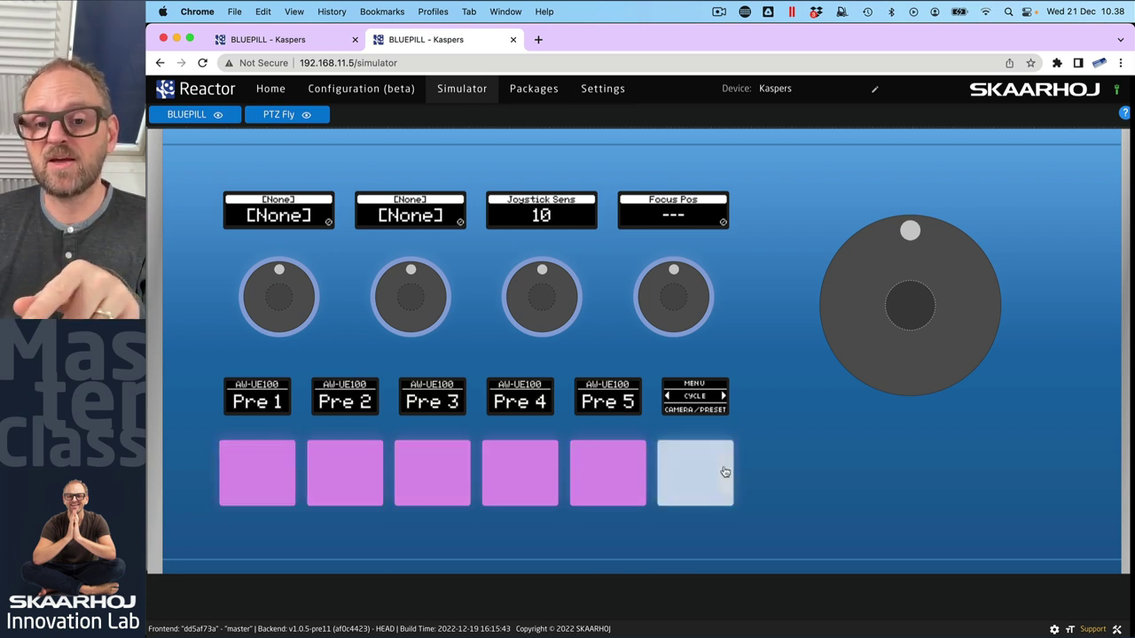
- Cycle forward and backward through the simulated panel's button pages with the four-way navigation button
left_click(727, 477)
left_click(727, 477)
left_click(727, 477)
left_click(667, 475)
left_click(667, 476)
left_click(667, 476)
left_click(667, 476)
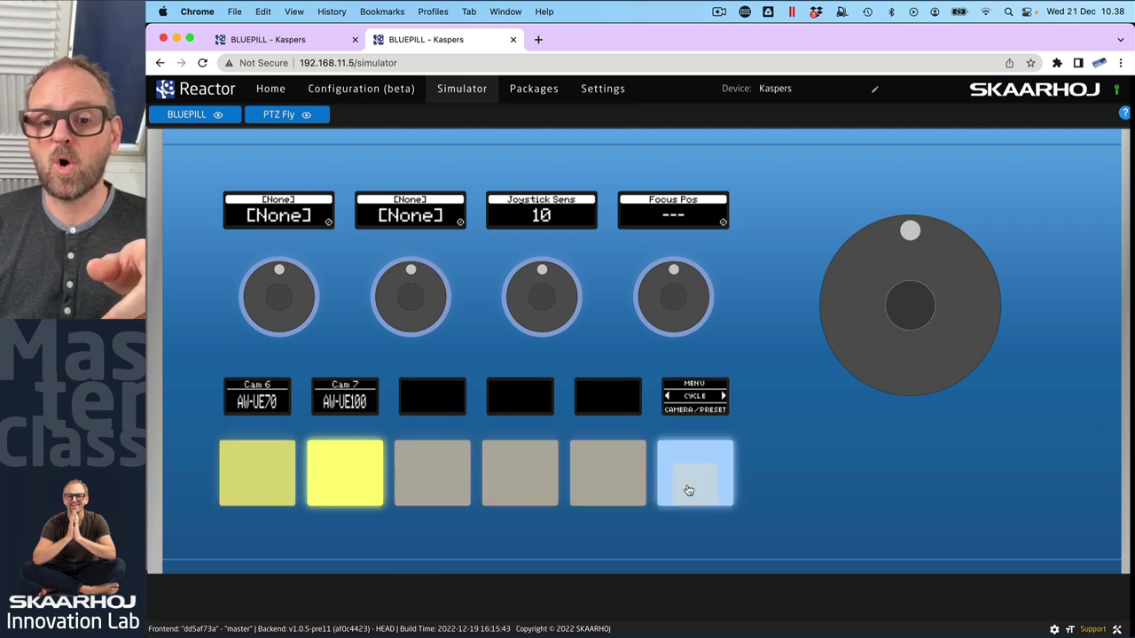
left_click(667, 475)
left_click(725, 474)
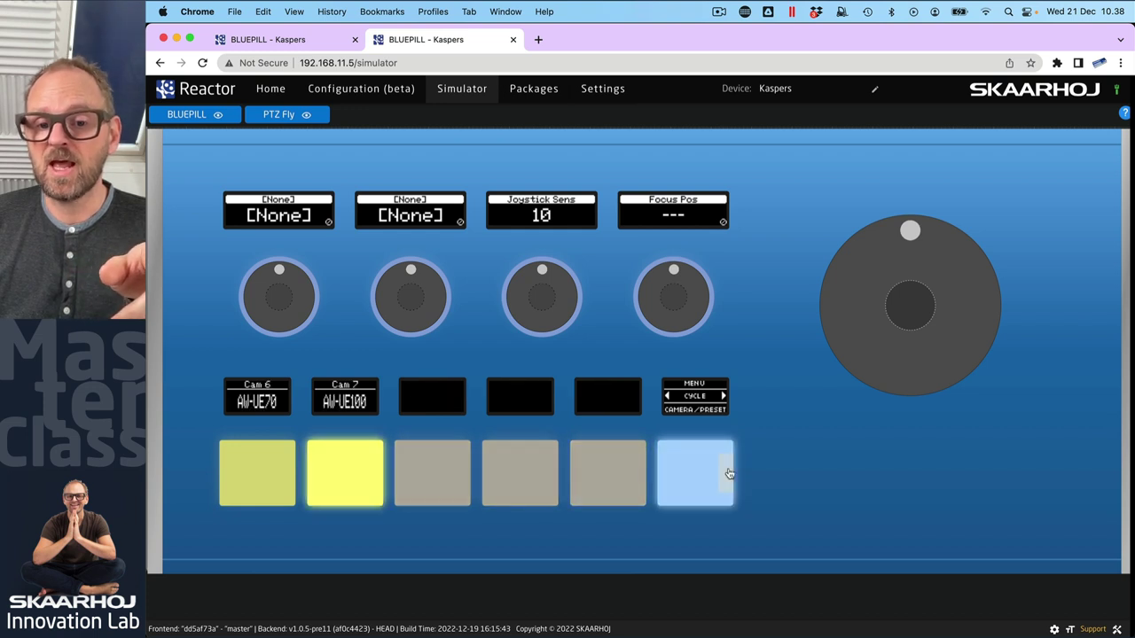
- Step through the simulated panel's encoder menu pages for the AW-UE100 camera
left_click(698, 453)
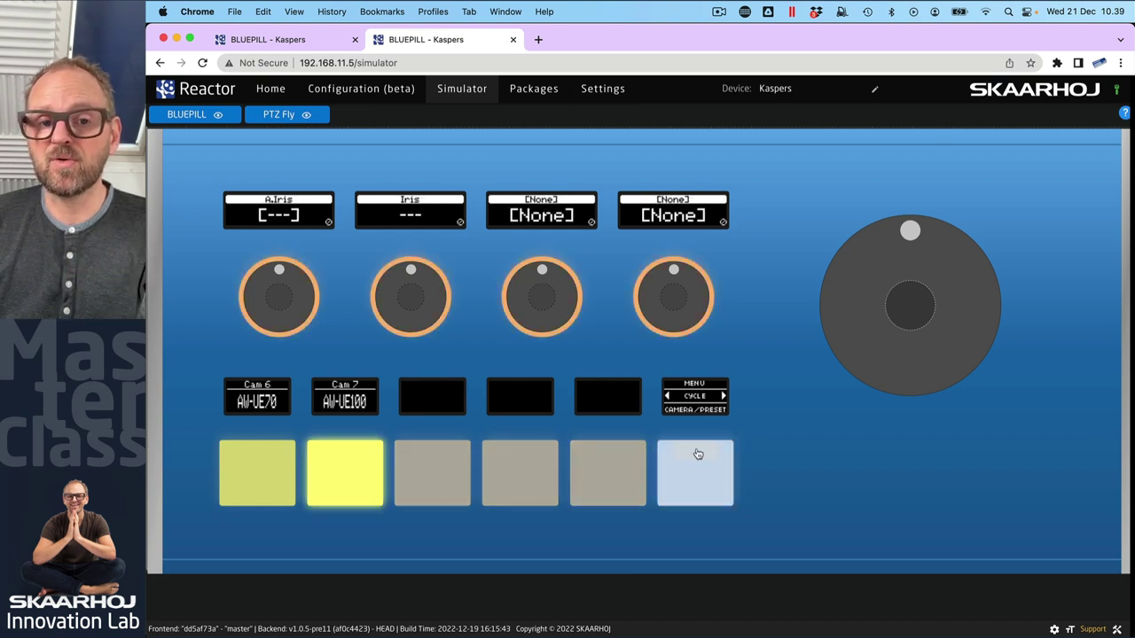
left_click(698, 454)
left_click(698, 454)
left_click(698, 454)
left_click(698, 454)
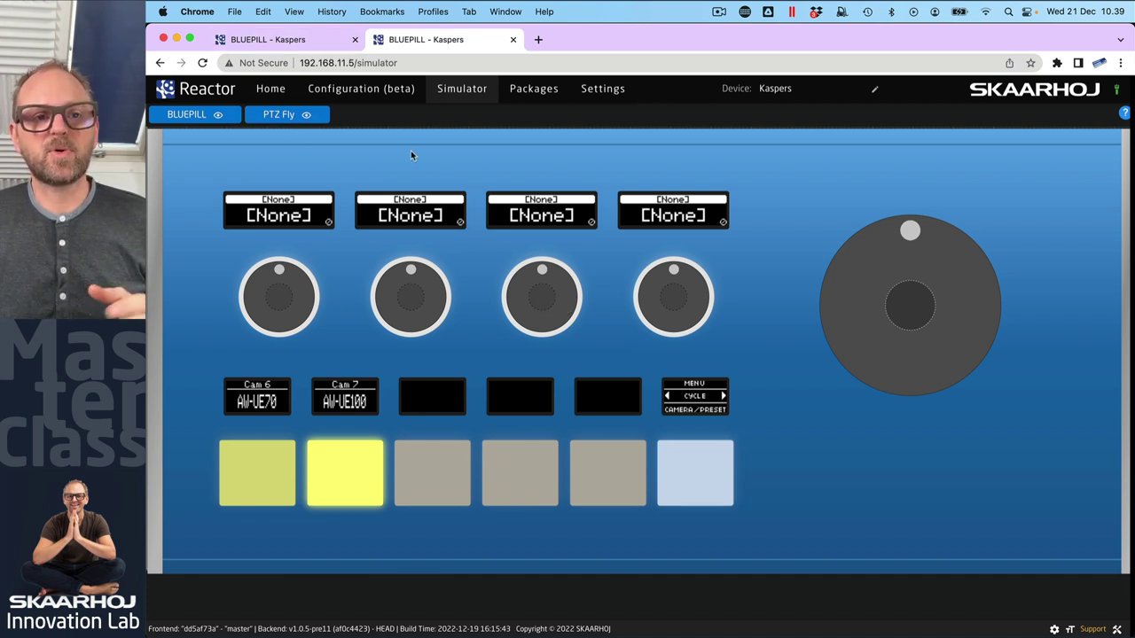
- Close the duplicate browser tab and create a custom configuration named PTZFun for the PTZ Fly panel on the home page
left_click(355, 39)
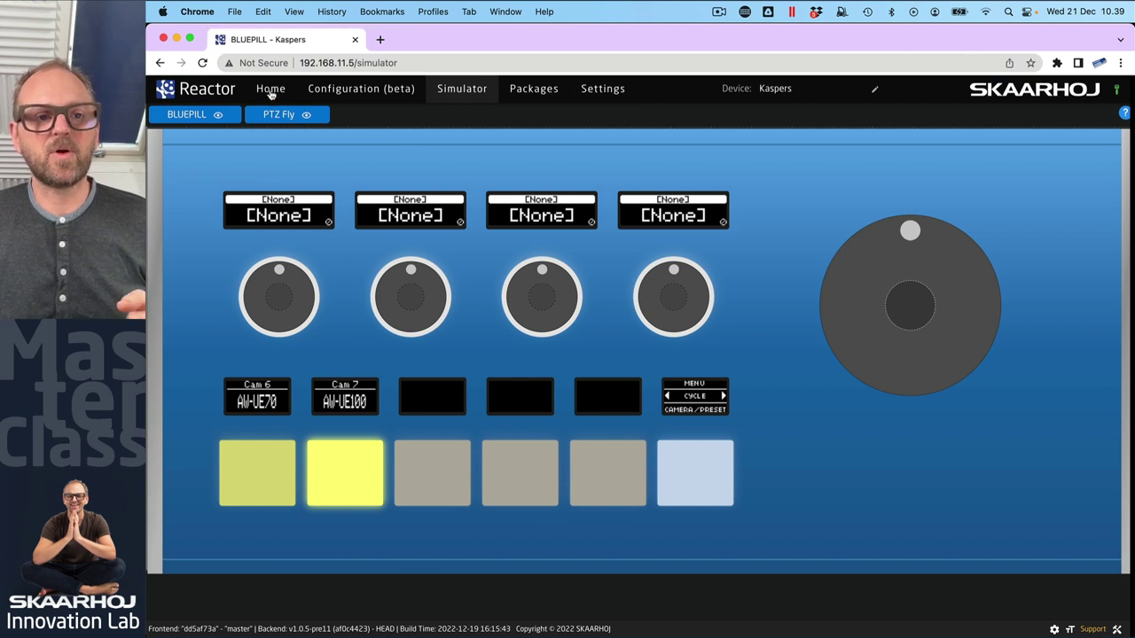
left_click(270, 92)
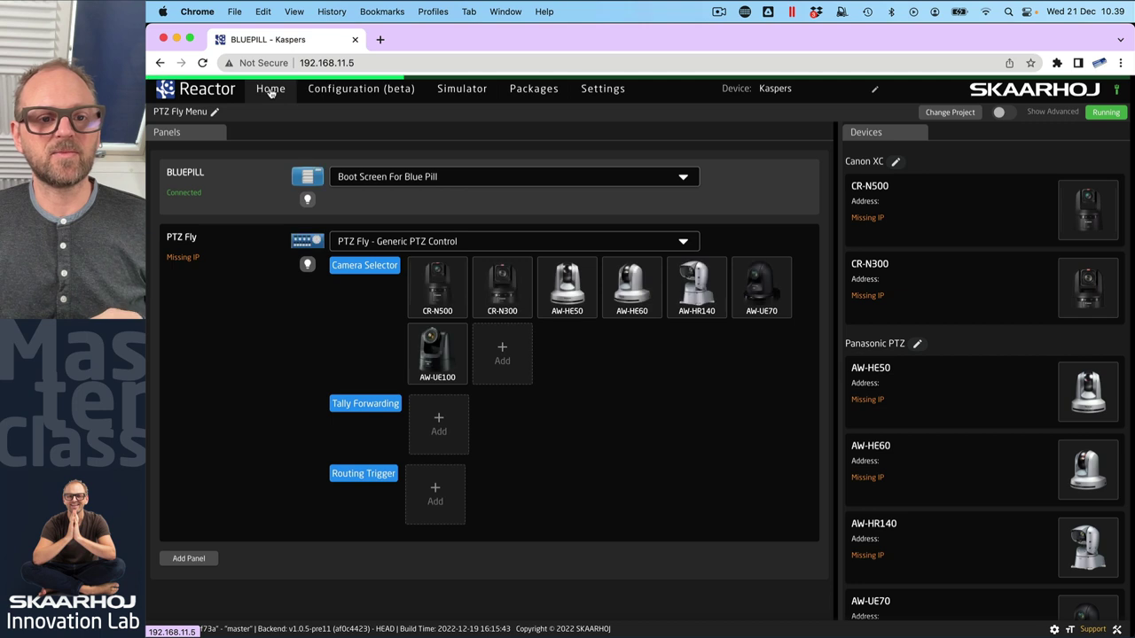
left_click(458, 242)
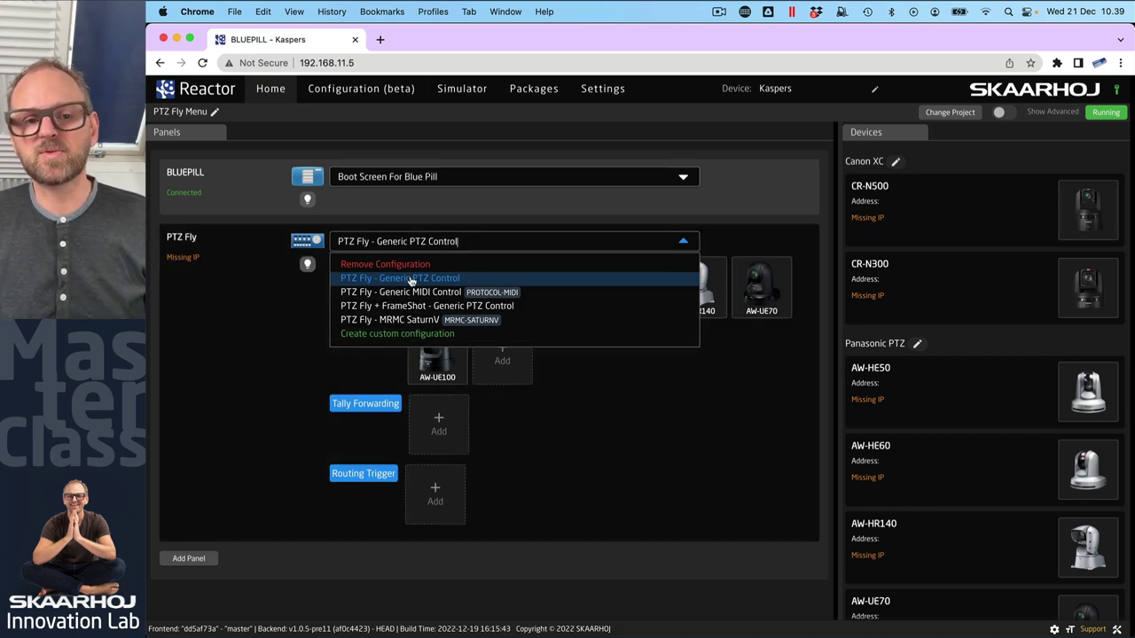
left_click(402, 335)
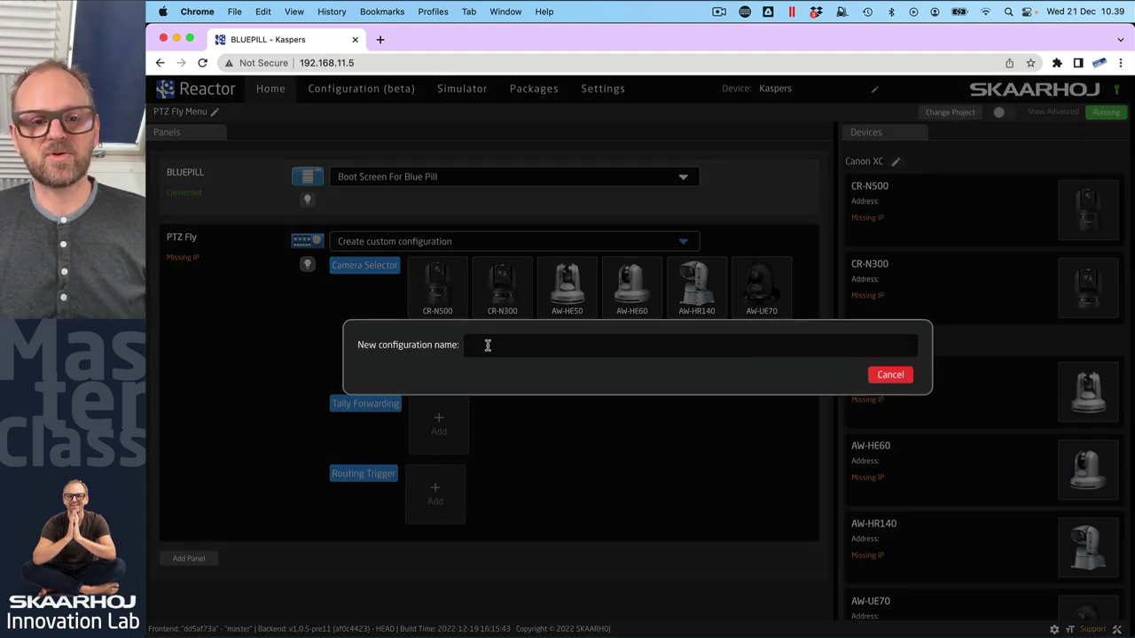
type("PTZFun")
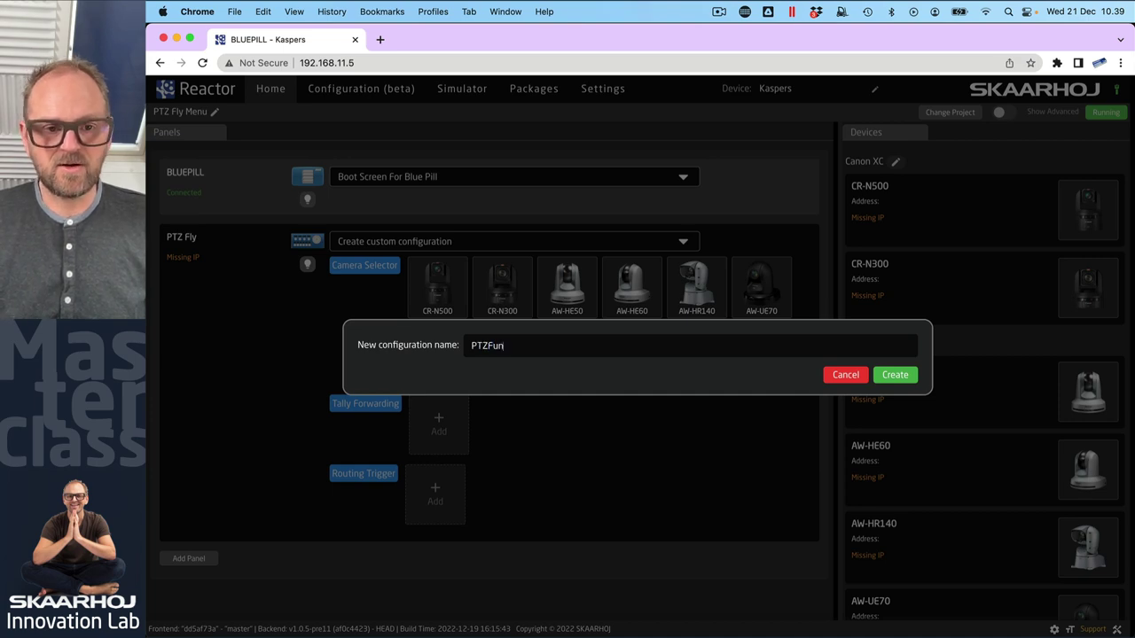
left_click(895, 375)
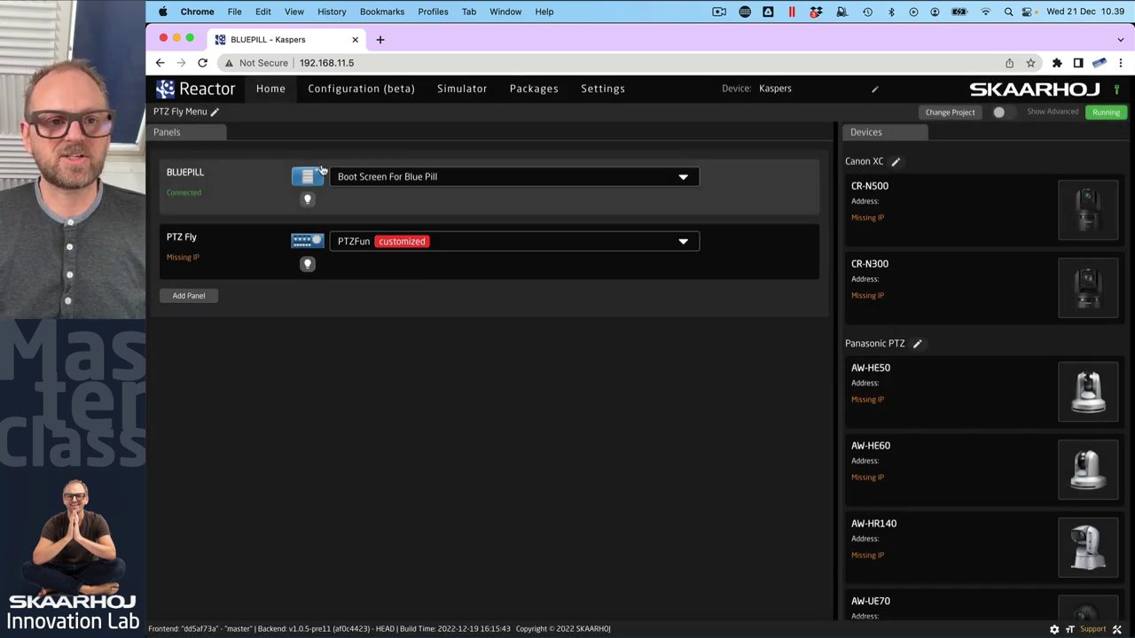
- In the configuration editor, create a child layer named Cameras under the PTZFun layer
left_click(348, 94)
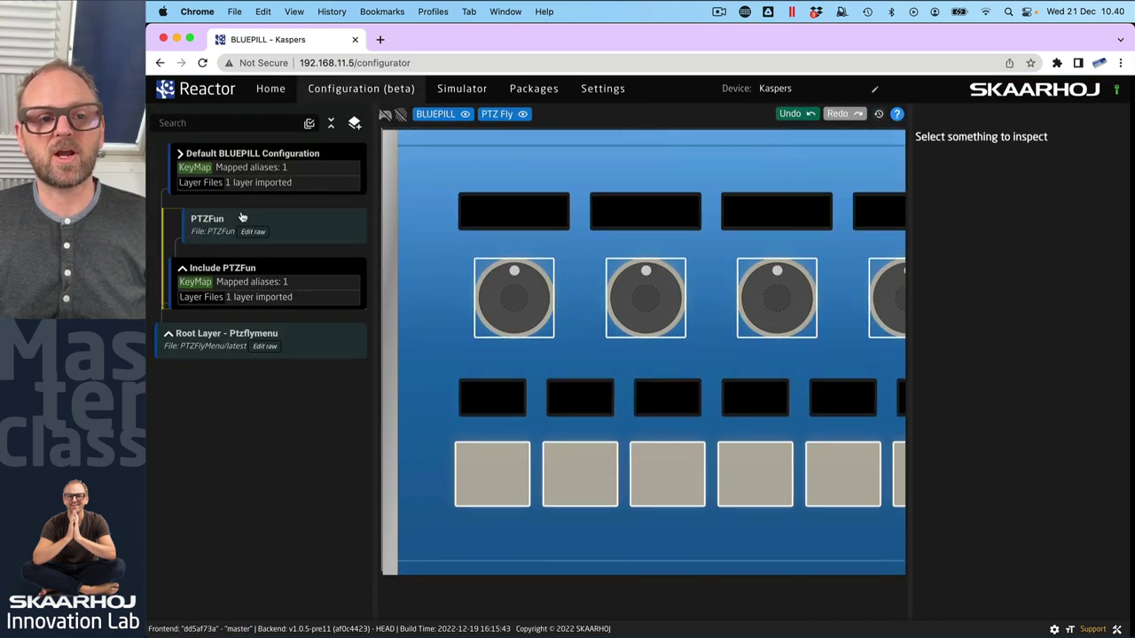
left_click(239, 219)
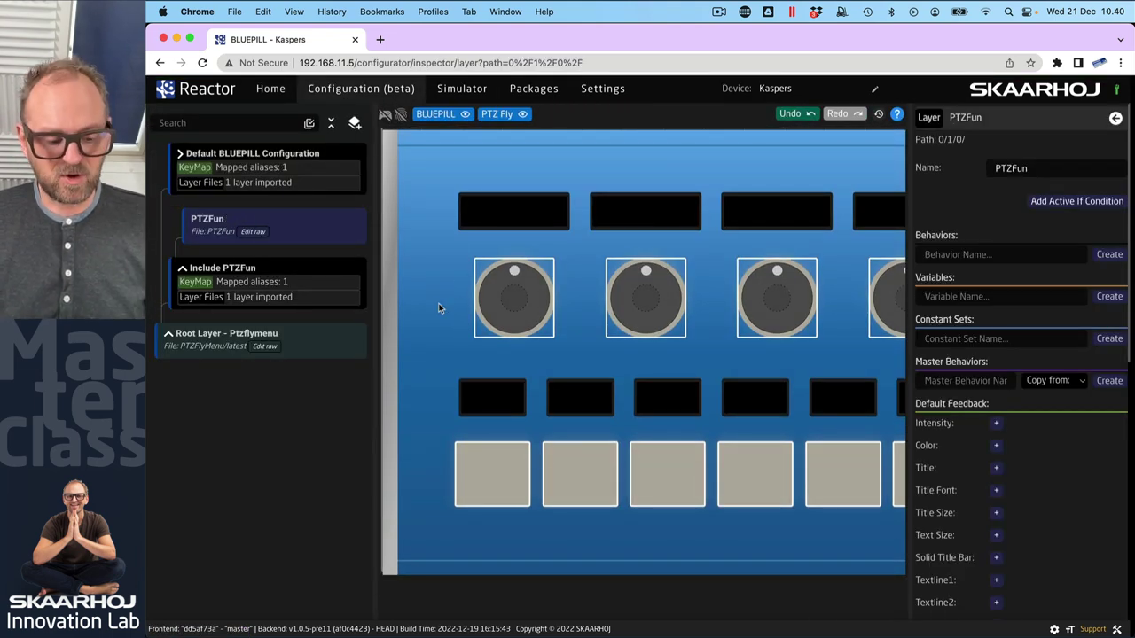
scroll(437, 304, "down", 5)
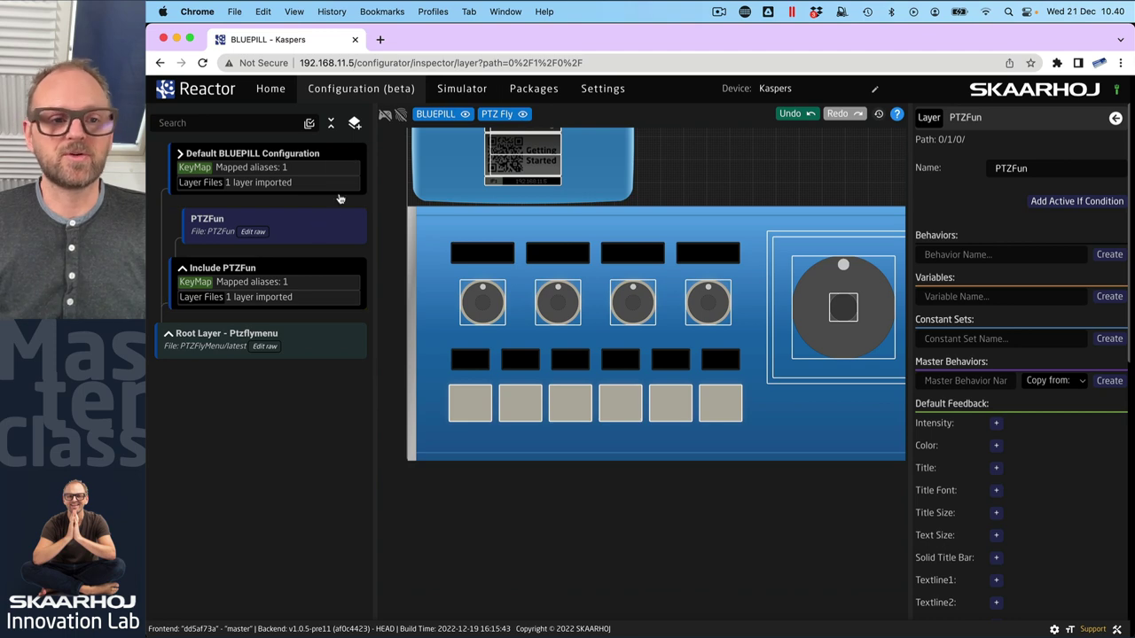
left_click(354, 124)
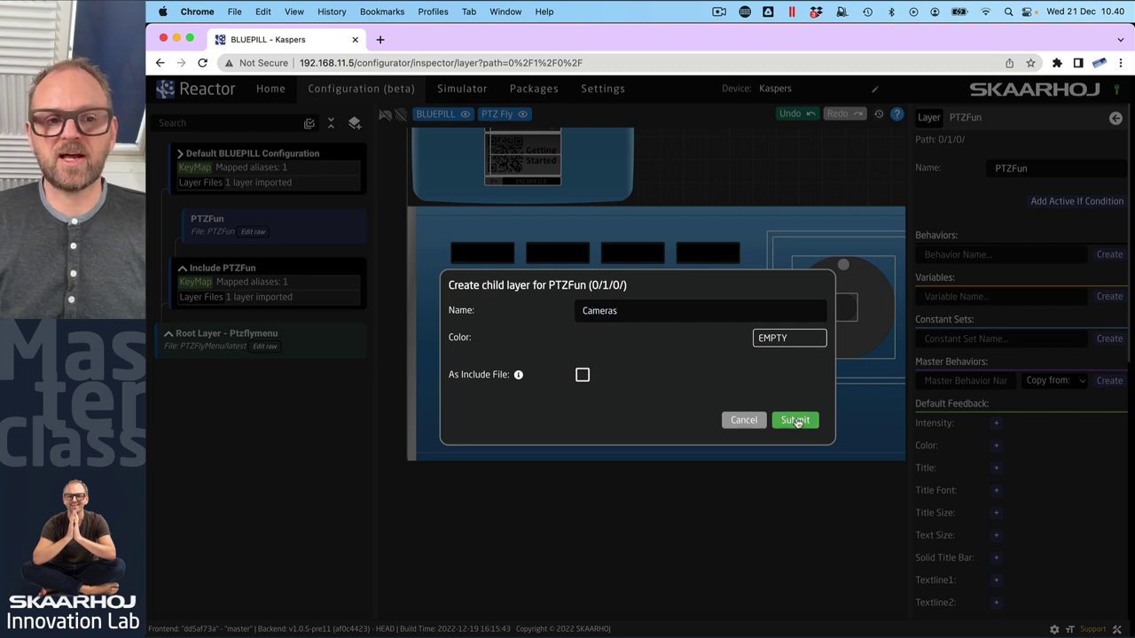
left_click(792, 419)
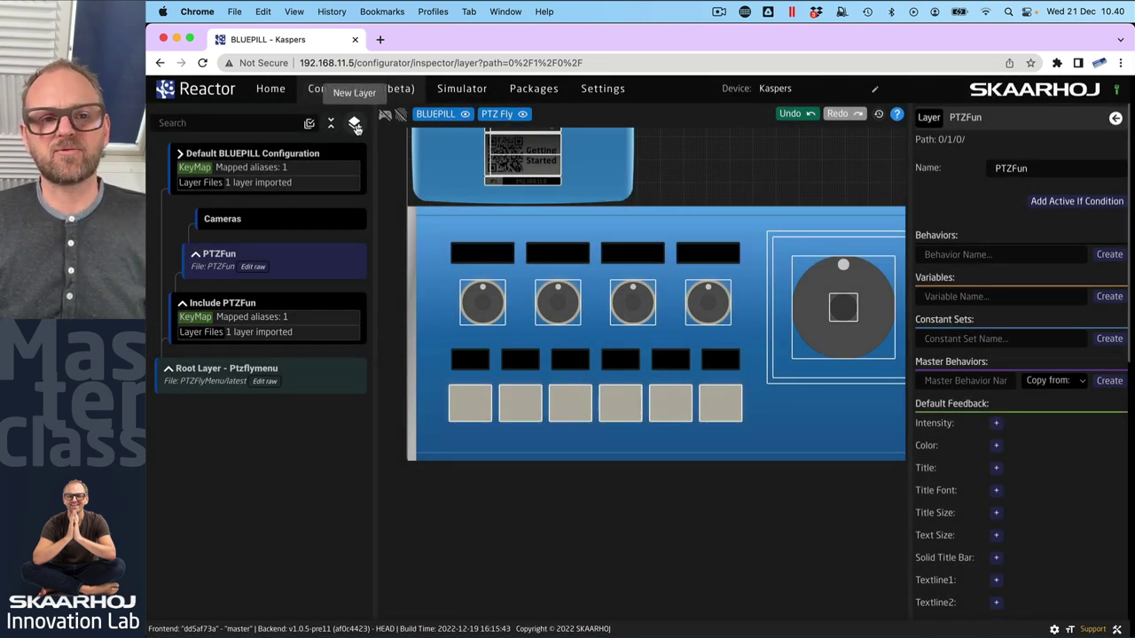
- Create a child layer named Cams 1-5 under the Cameras layer
left_click(248, 221)
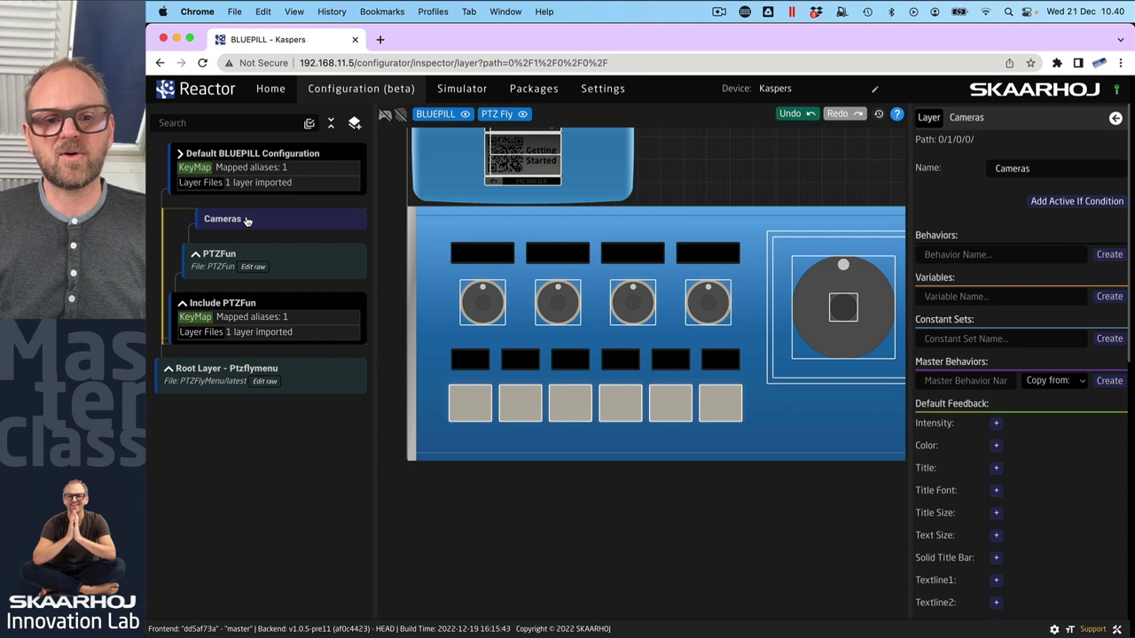
right_click(248, 220)
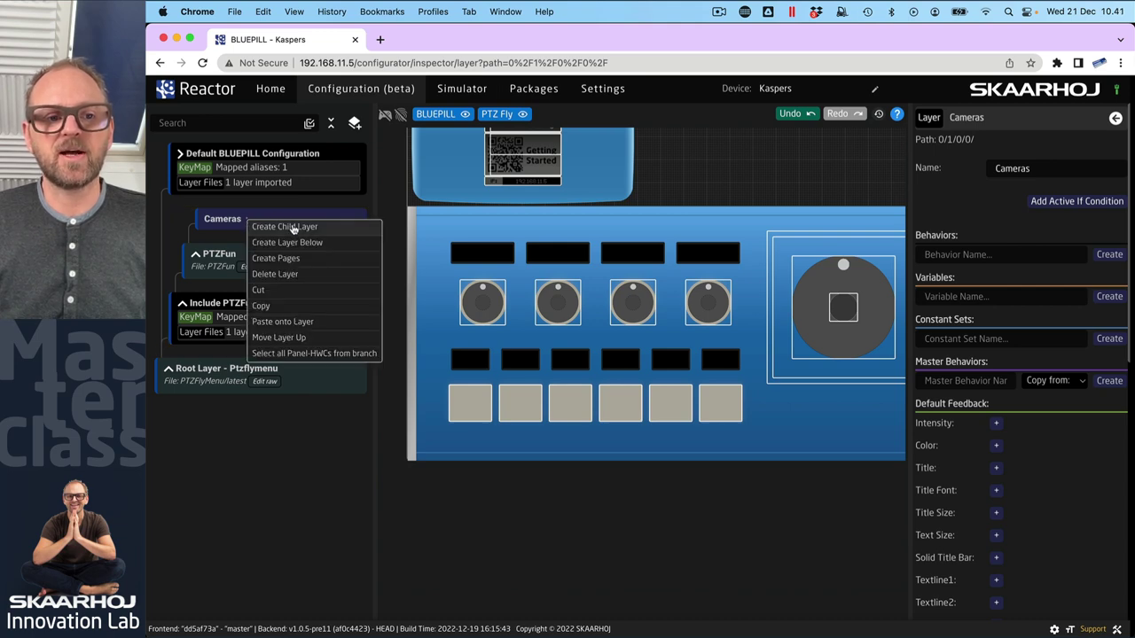
left_click(286, 227)
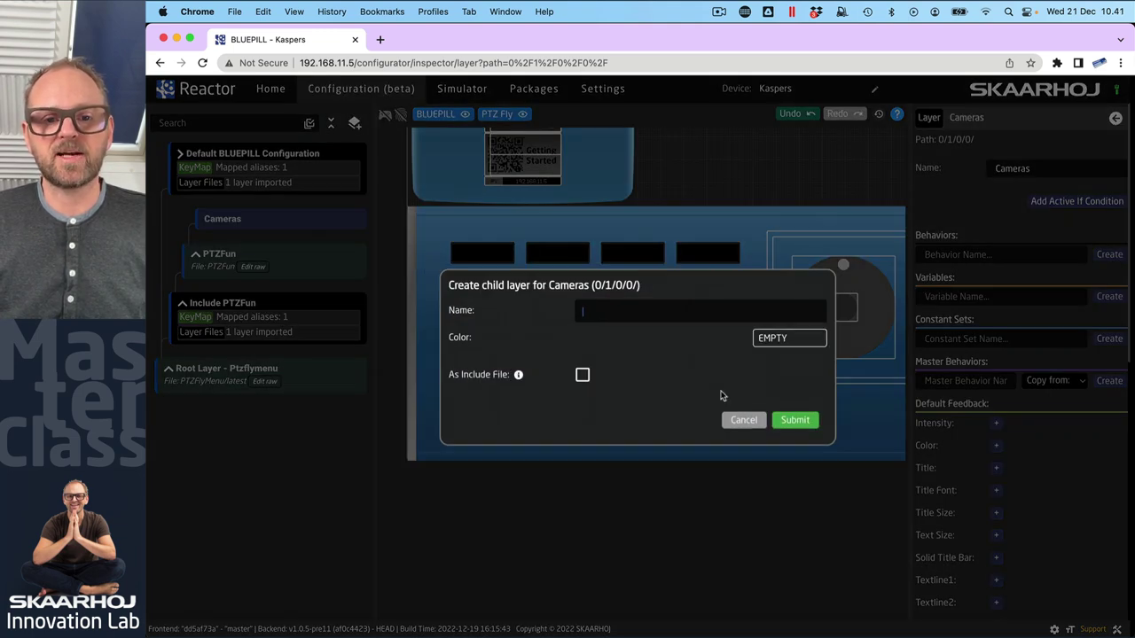
type("Pa")
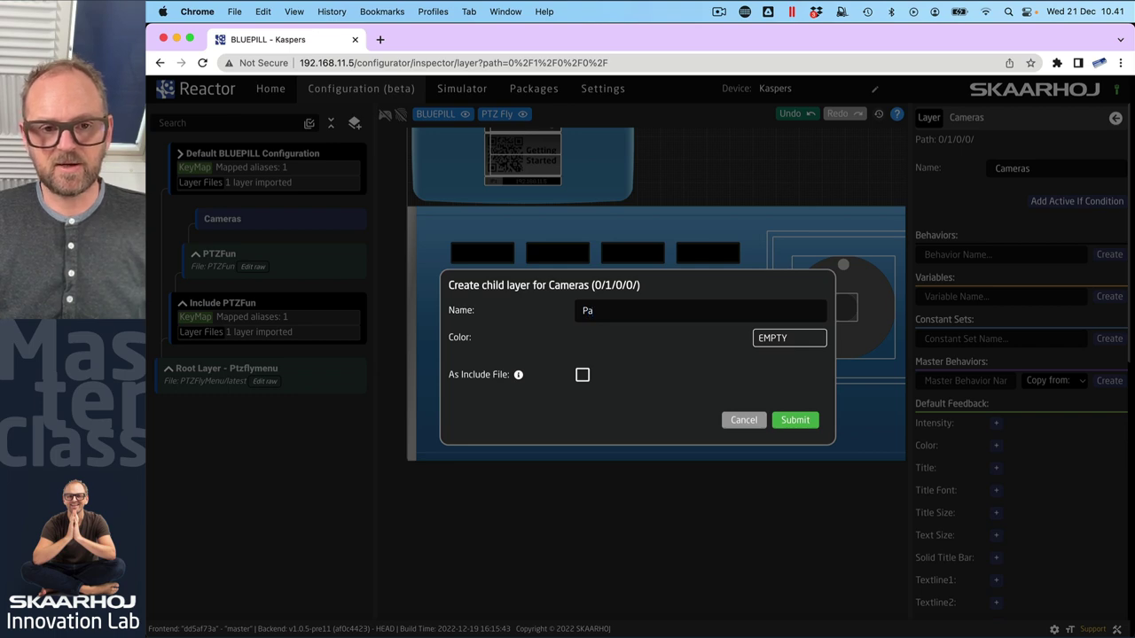
type("ms 1-5")
left_click(794, 420)
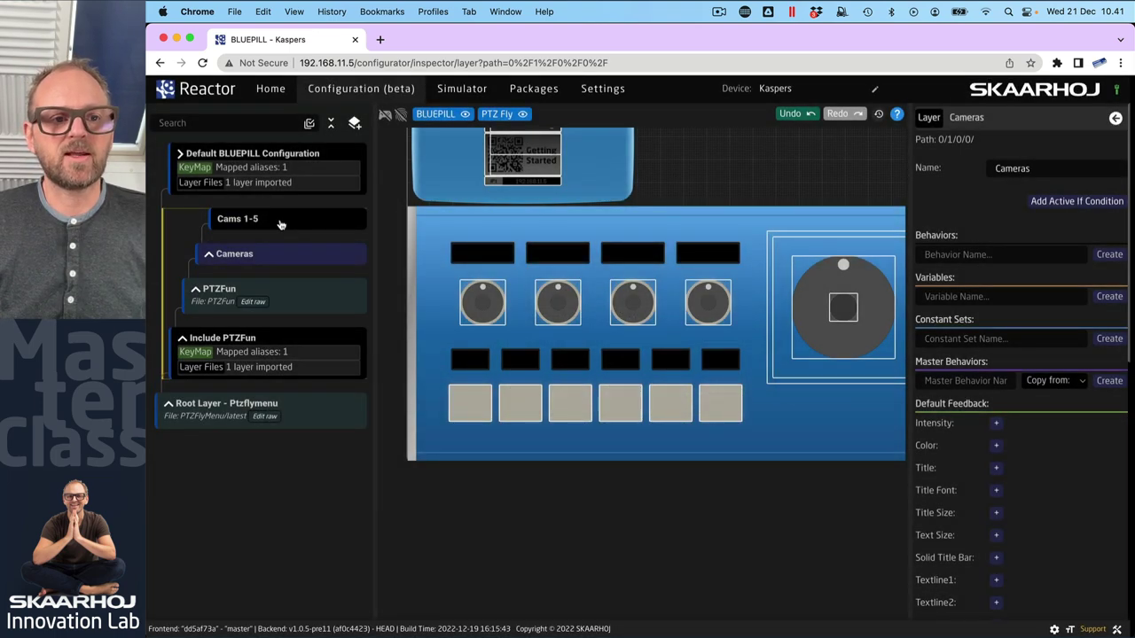
- Create a second child layer under the Cameras layer and name it Cam 6-10
right_click(279, 224)
right_click(251, 261)
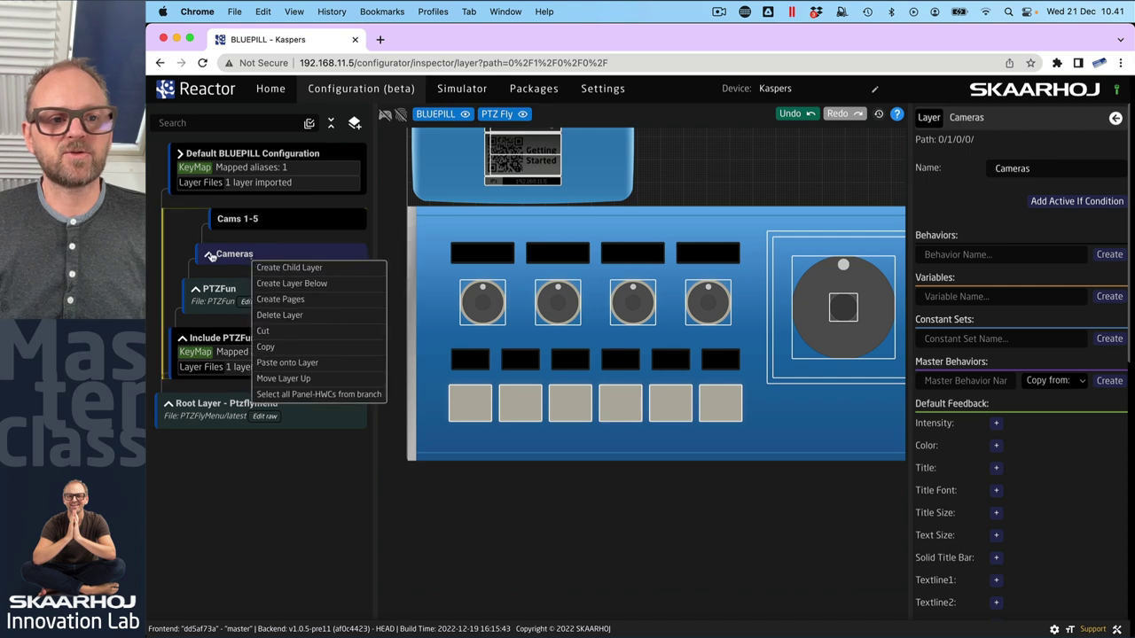
left_click(289, 267)
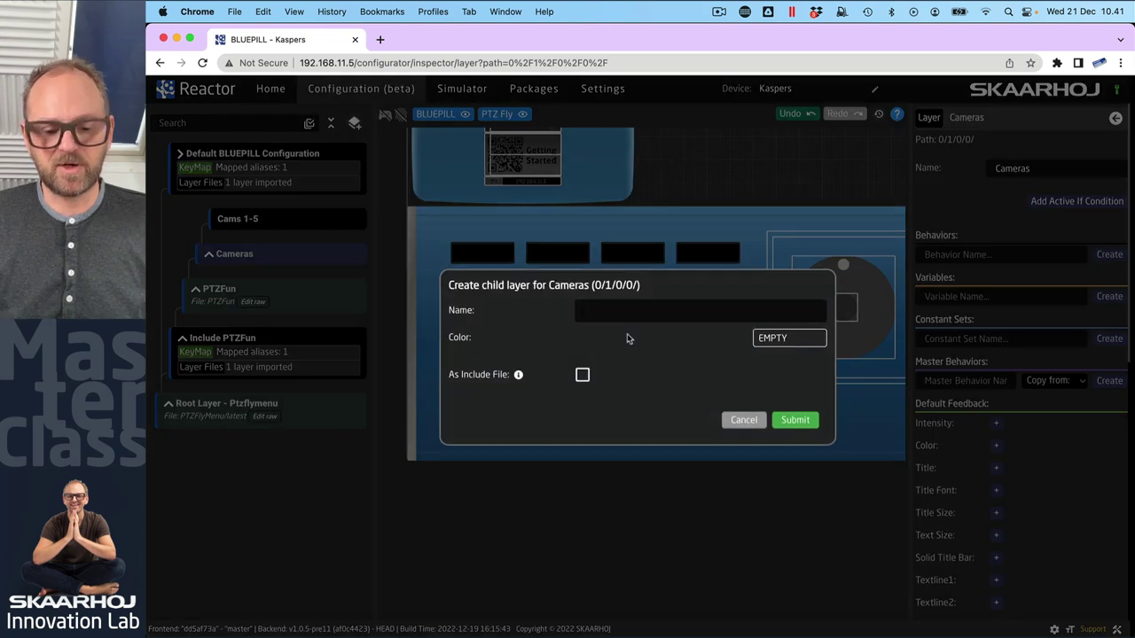
type("Cam 6-10")
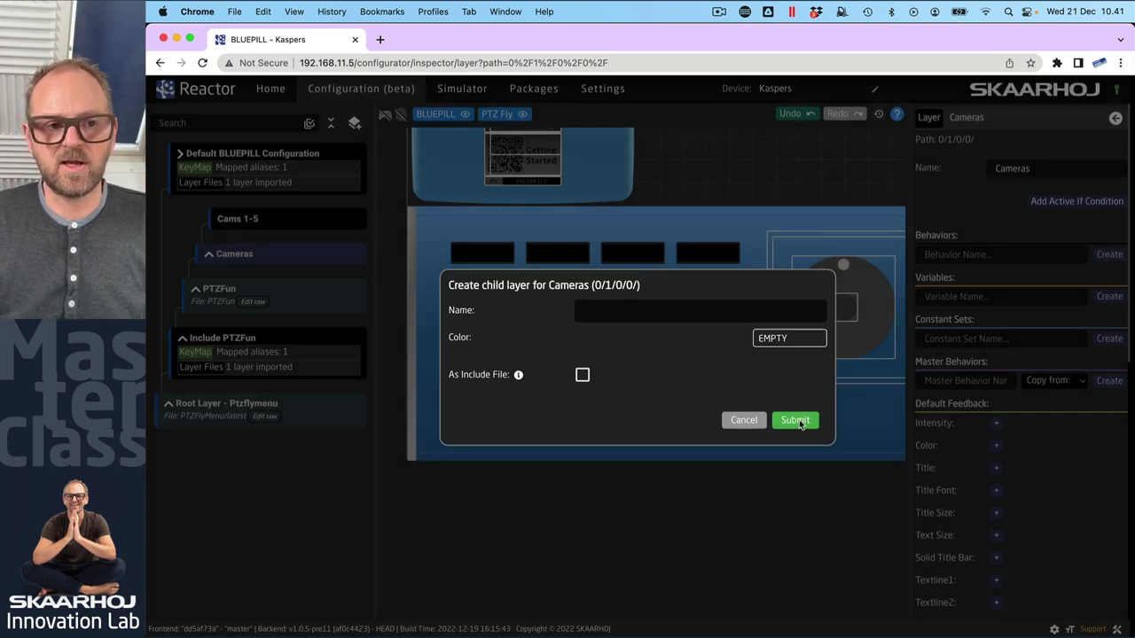
left_click(795, 421)
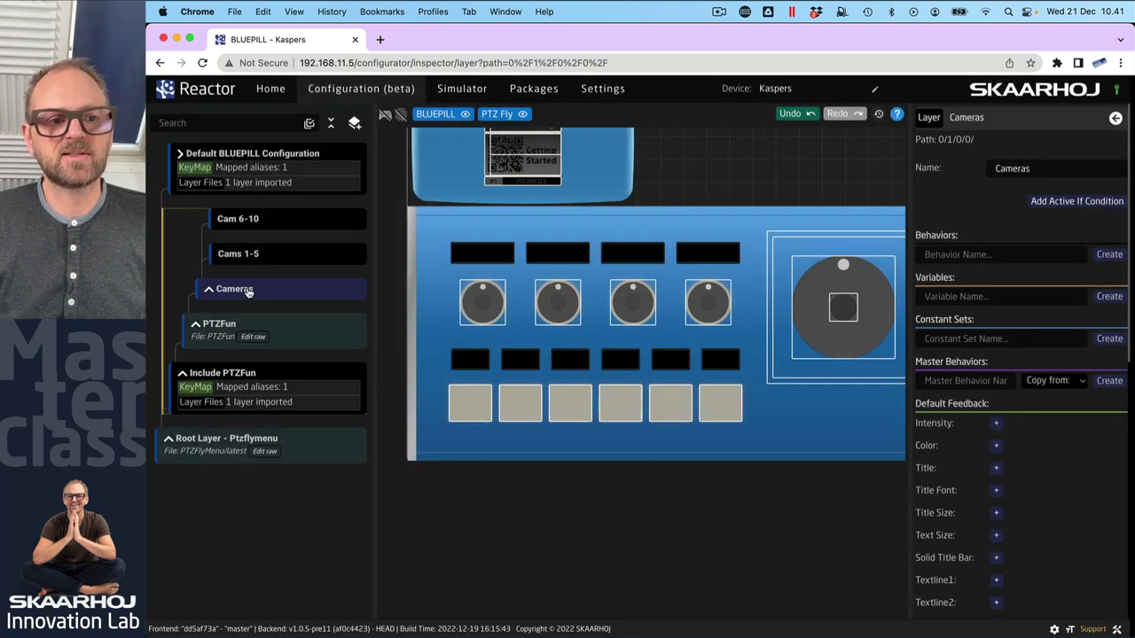
- On the Cams 1-5 layer, create a separate behavior for each of the first five buttons in the bottom row
left_click(265, 258)
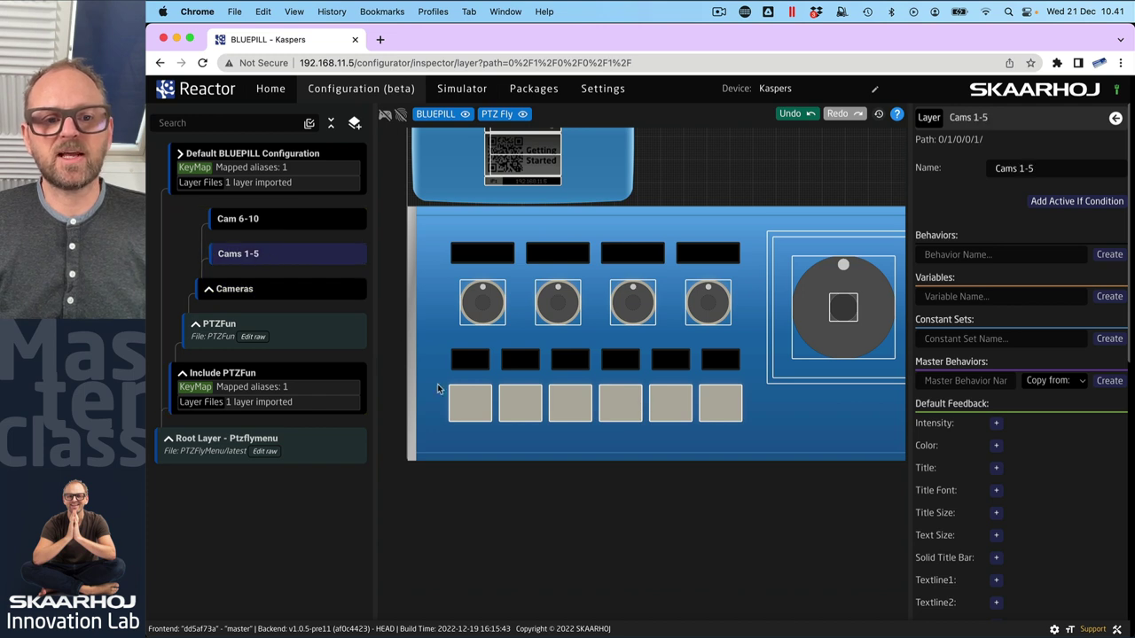
left_click_drag(436, 438, 680, 404)
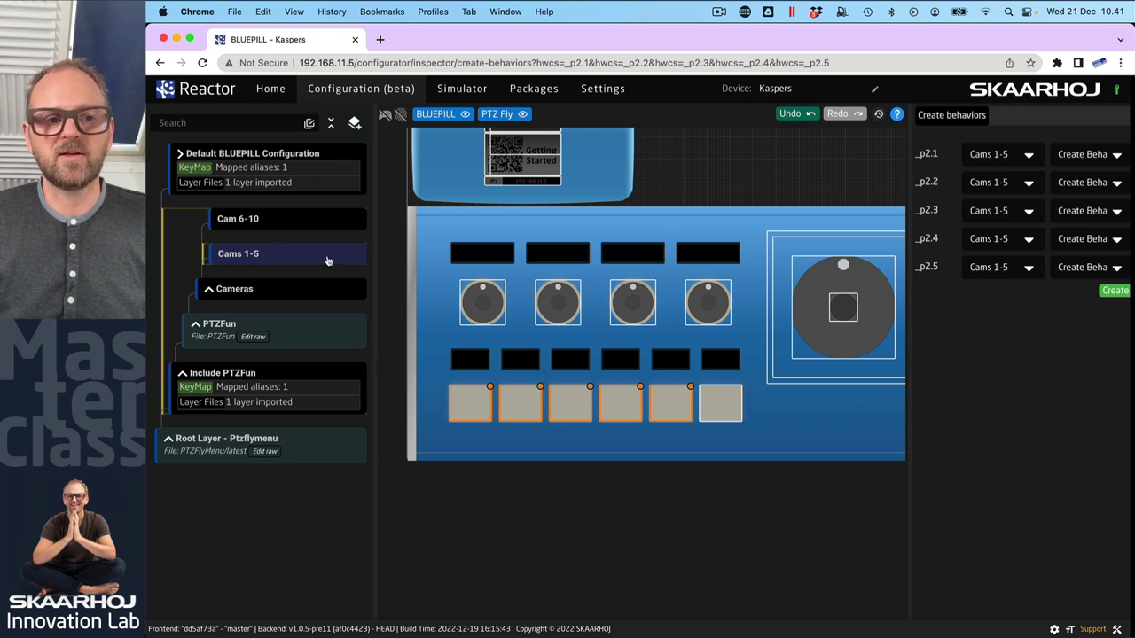
left_click(1114, 291)
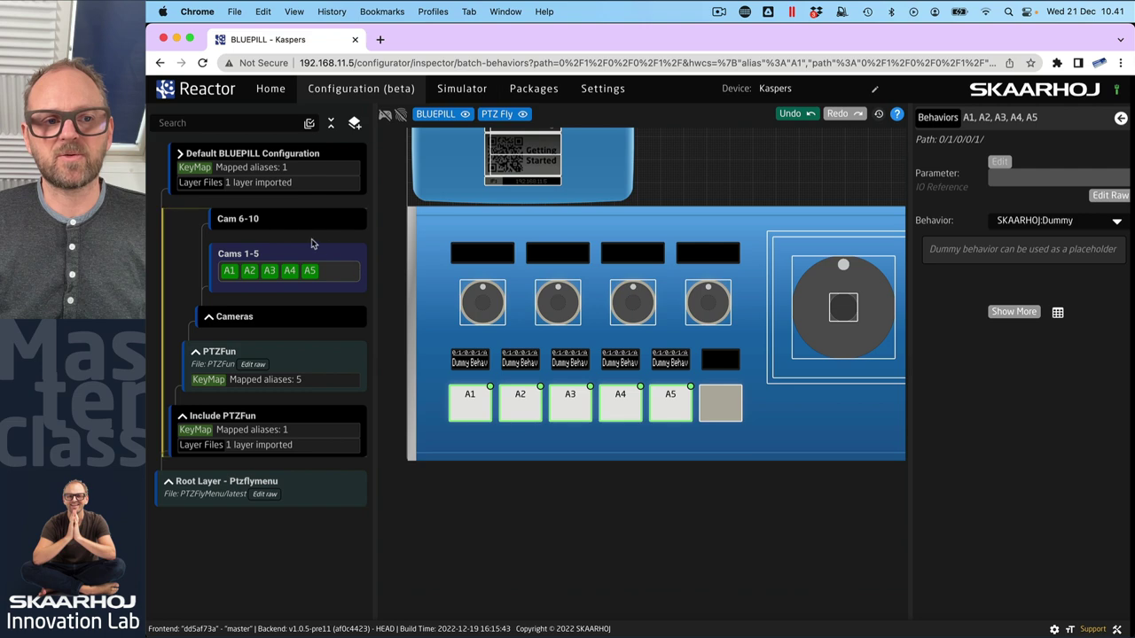
- Create individual behaviors for the same five buttons on the Cam 6-10 layer
left_click(277, 226)
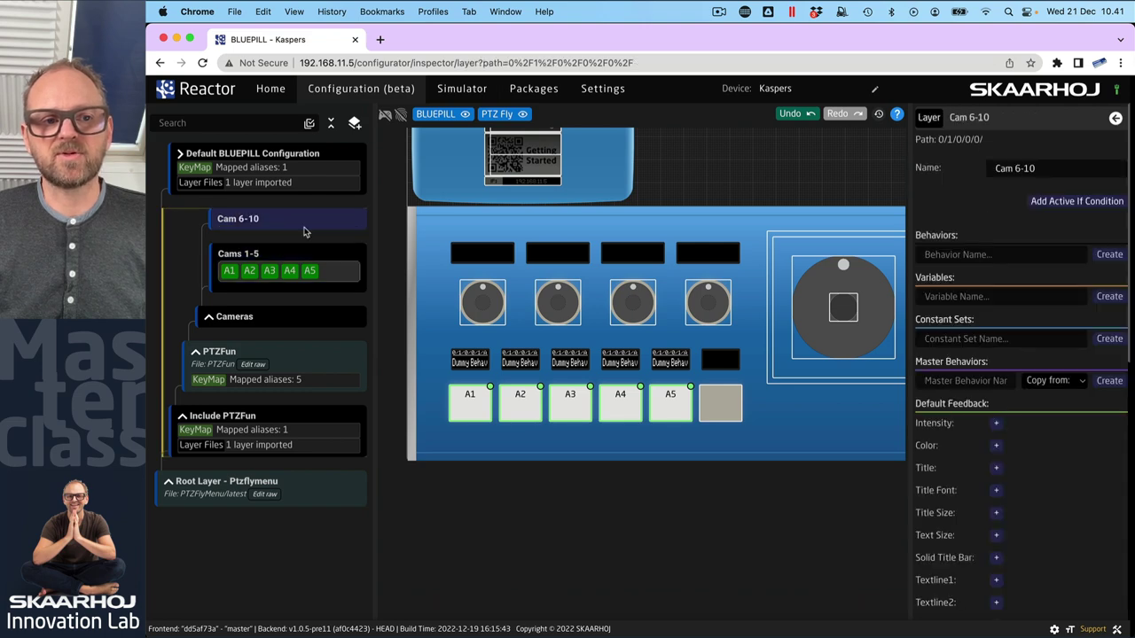
right_click(524, 402)
left_click(552, 409)
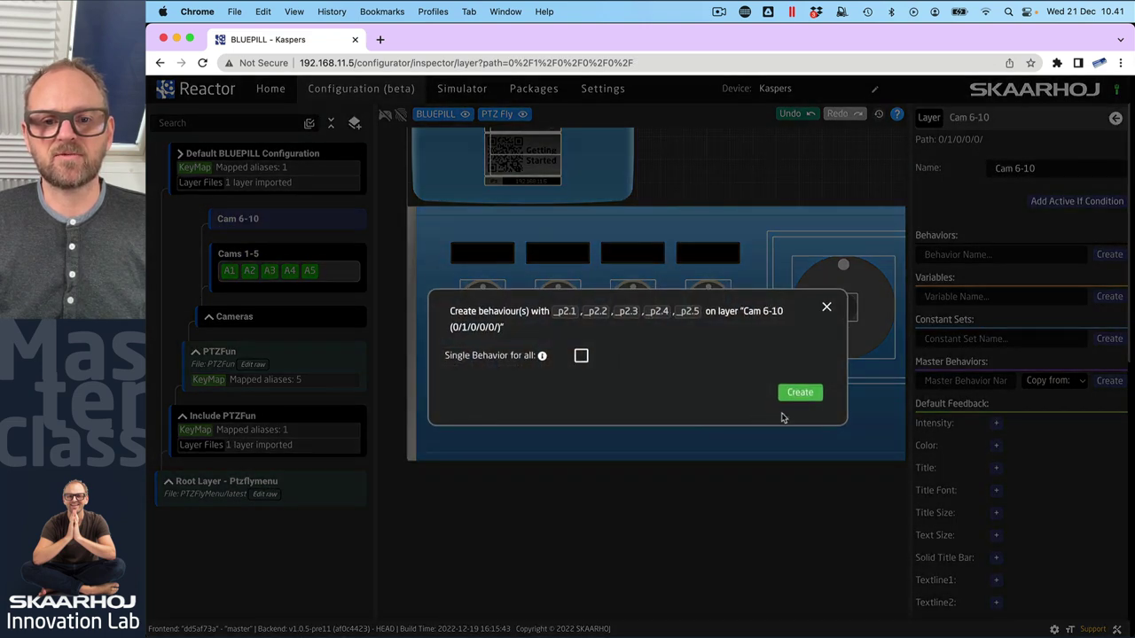
left_click(800, 393)
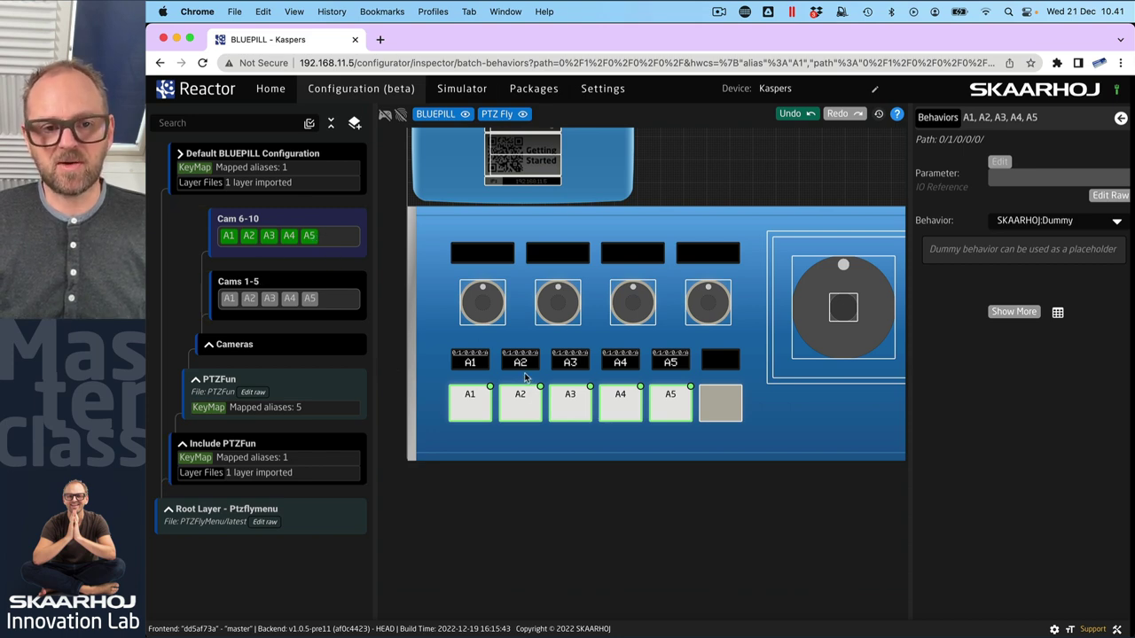
- For behavior A3 on the Cam 6-10 layer, set the default feedback title to Play
scroll(523, 373, "up", 3)
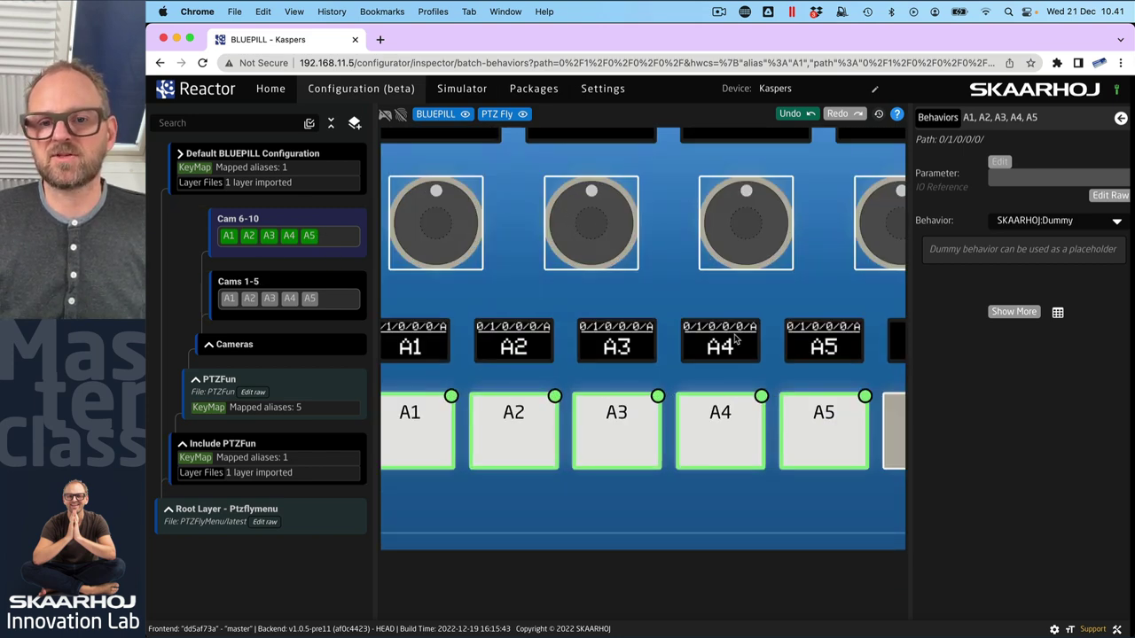
left_click(270, 237)
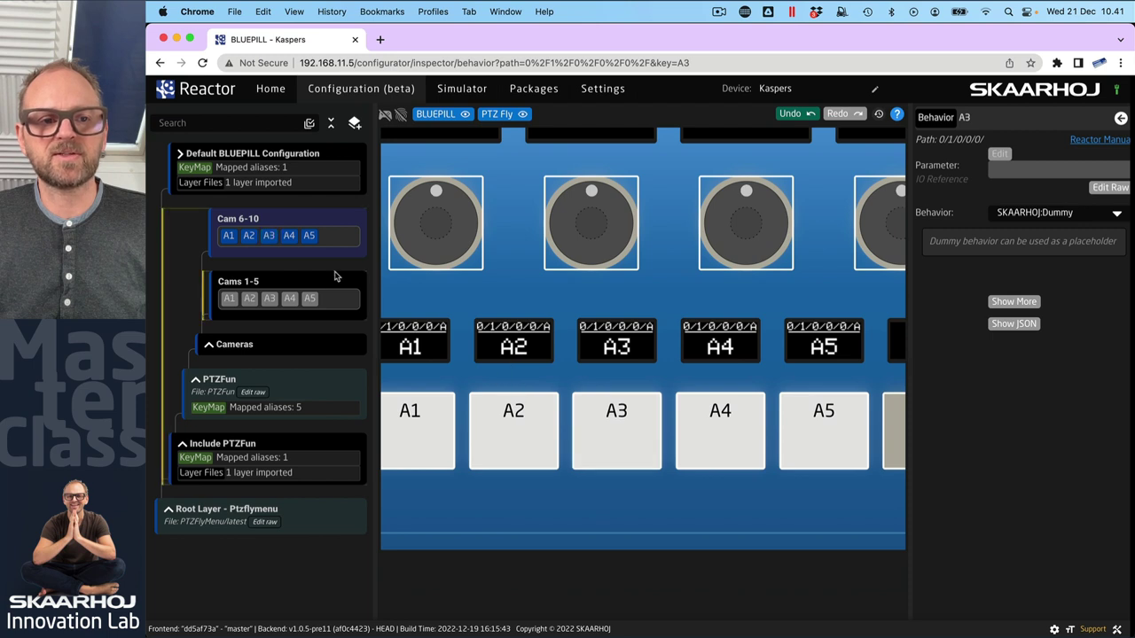
left_click(268, 237)
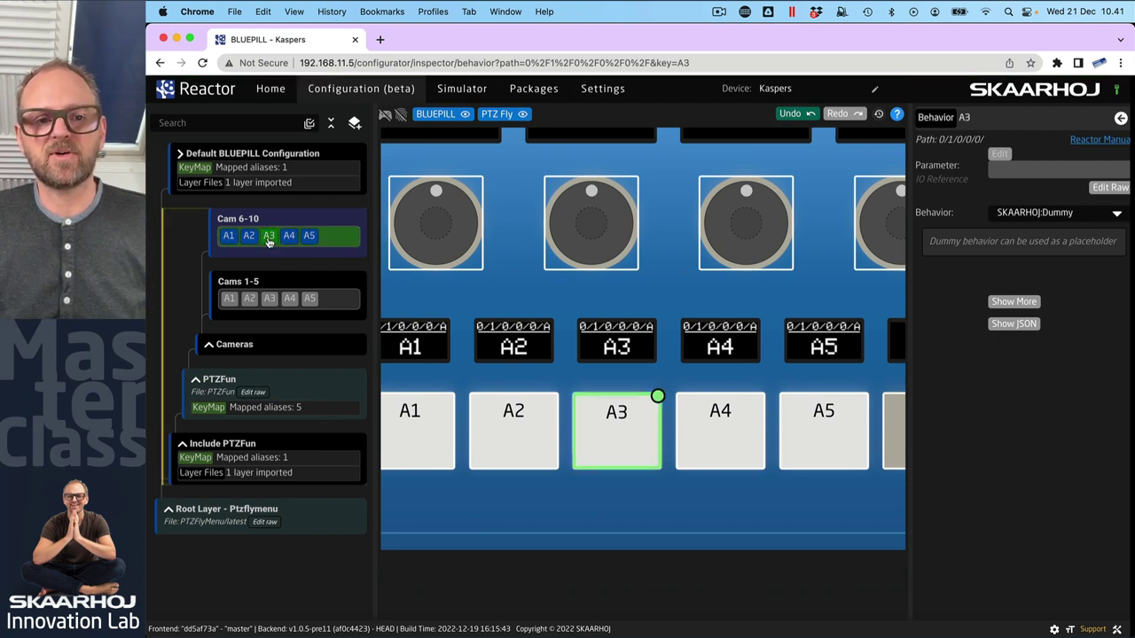
left_click(1015, 301)
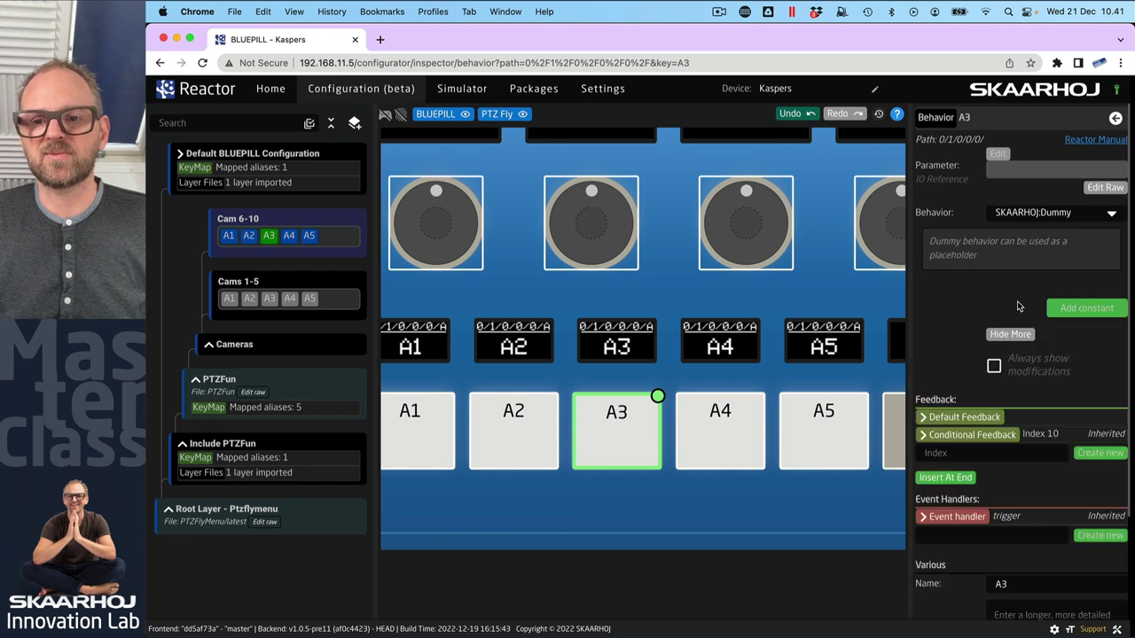
left_click(963, 417)
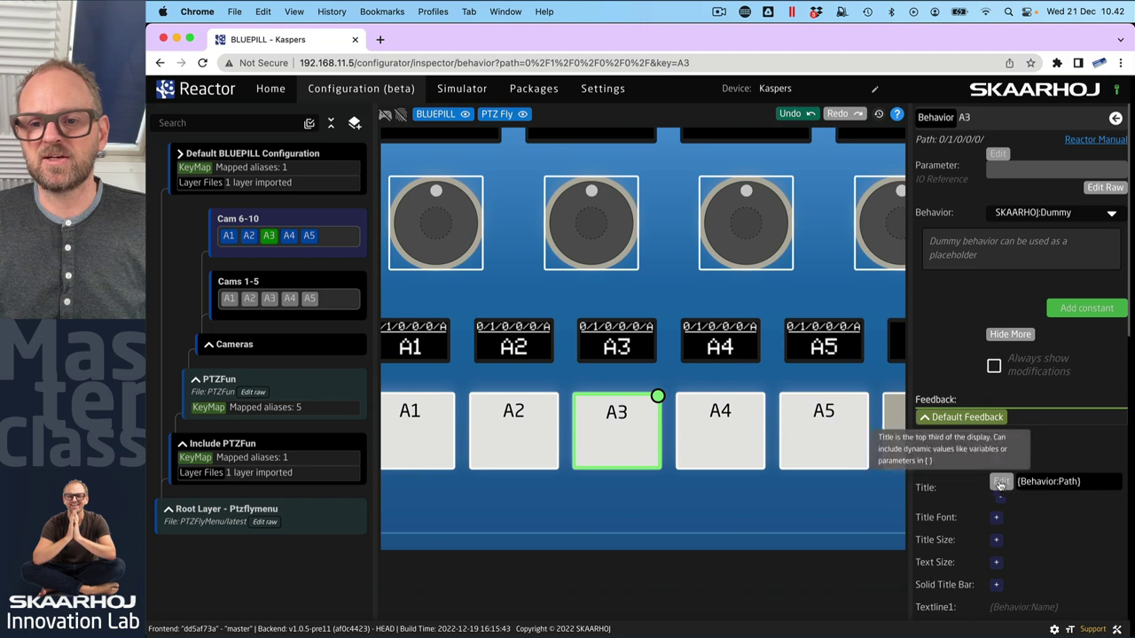
left_click(1001, 481)
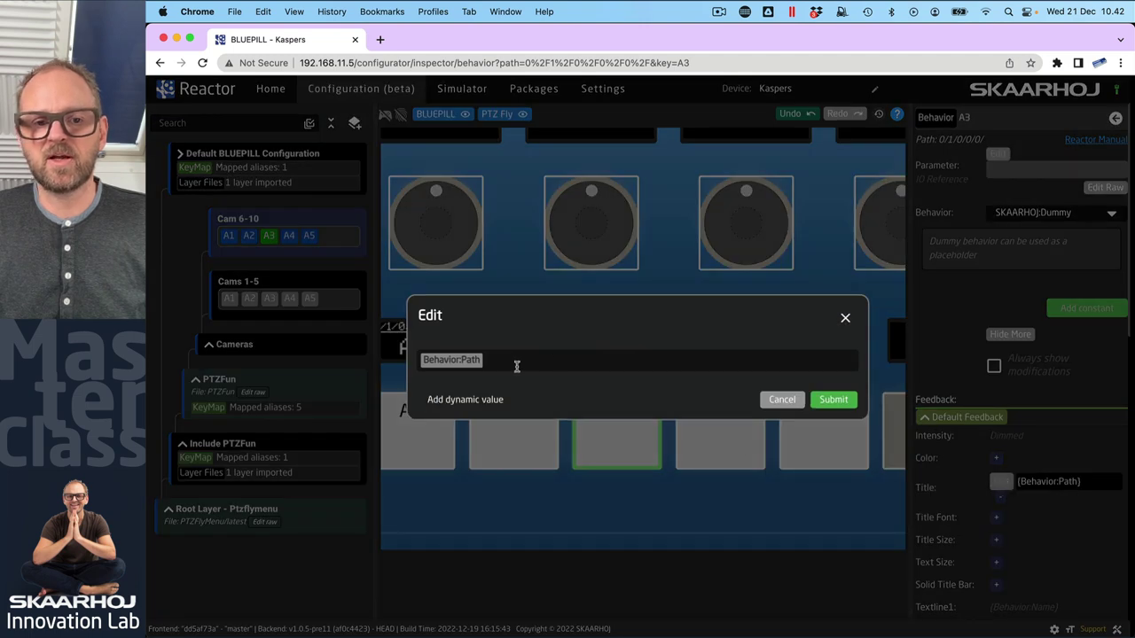
left_click_drag(517, 365, 390, 366)
type("P")
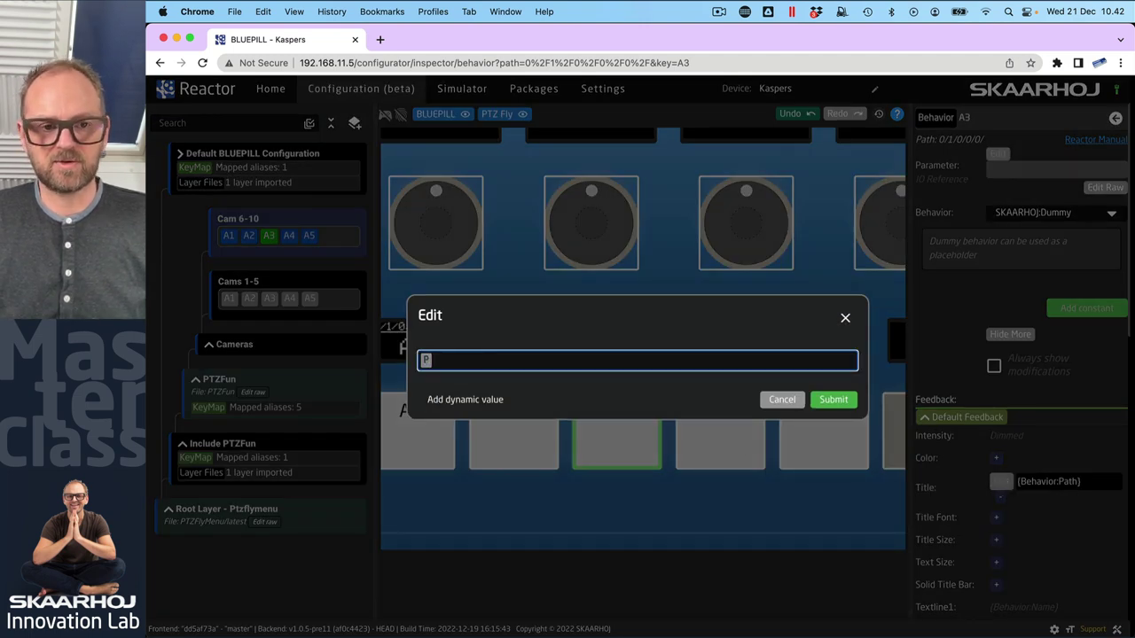
key("BackSpace")
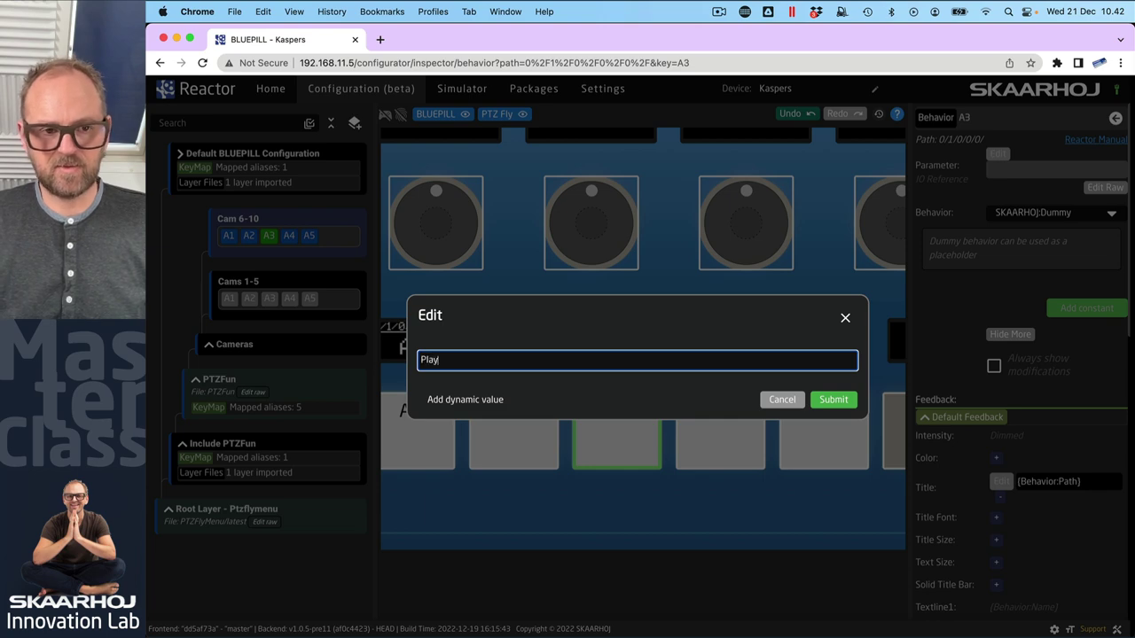
left_click(833, 399)
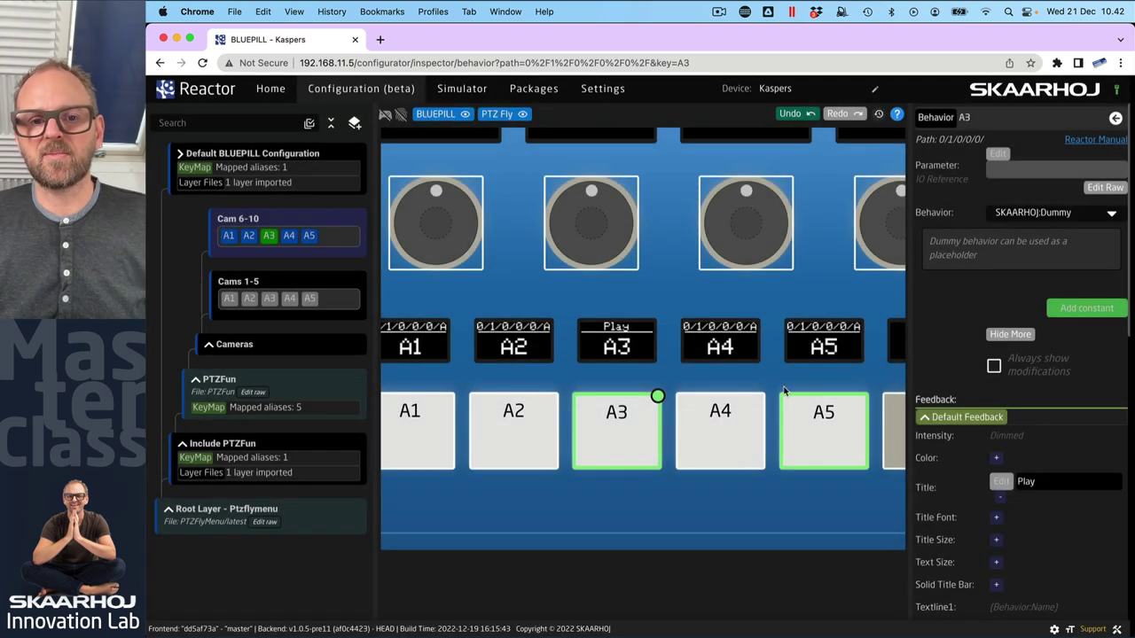
- Replace the first text line of A3's default feedback with More!
scroll(1036, 502, "down", 3)
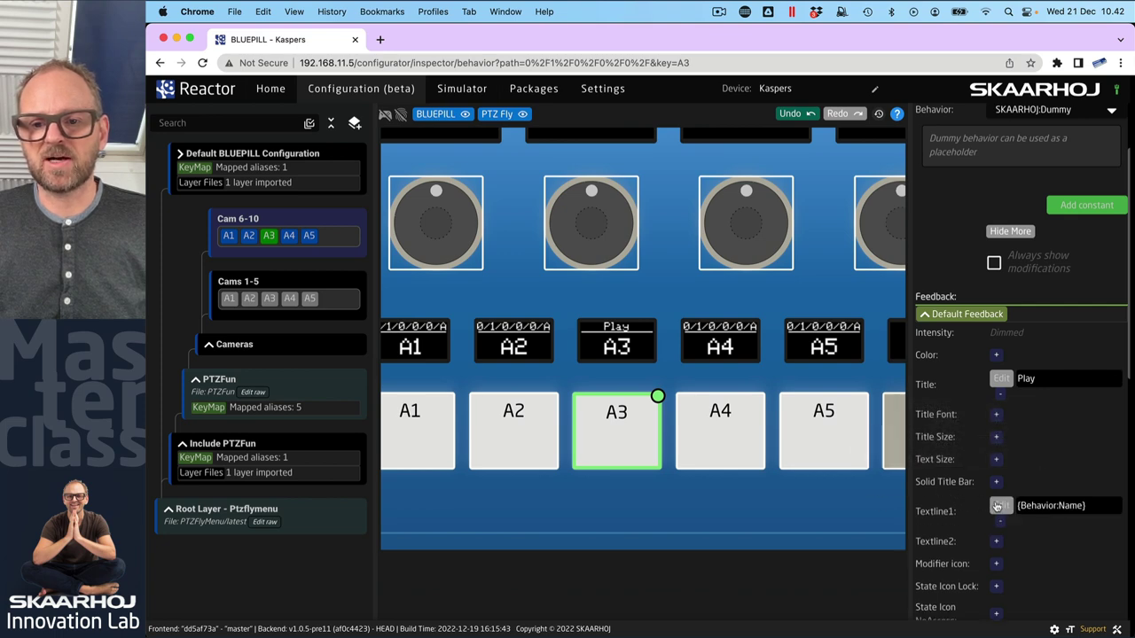
left_click(1000, 506)
key("BackSpace")
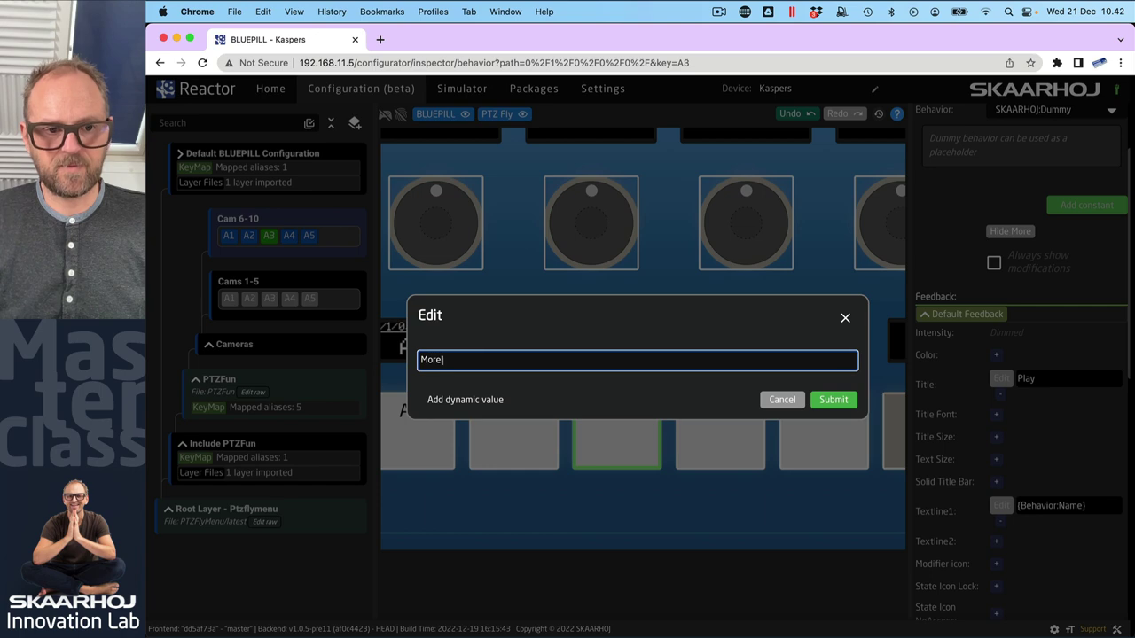
left_click(833, 399)
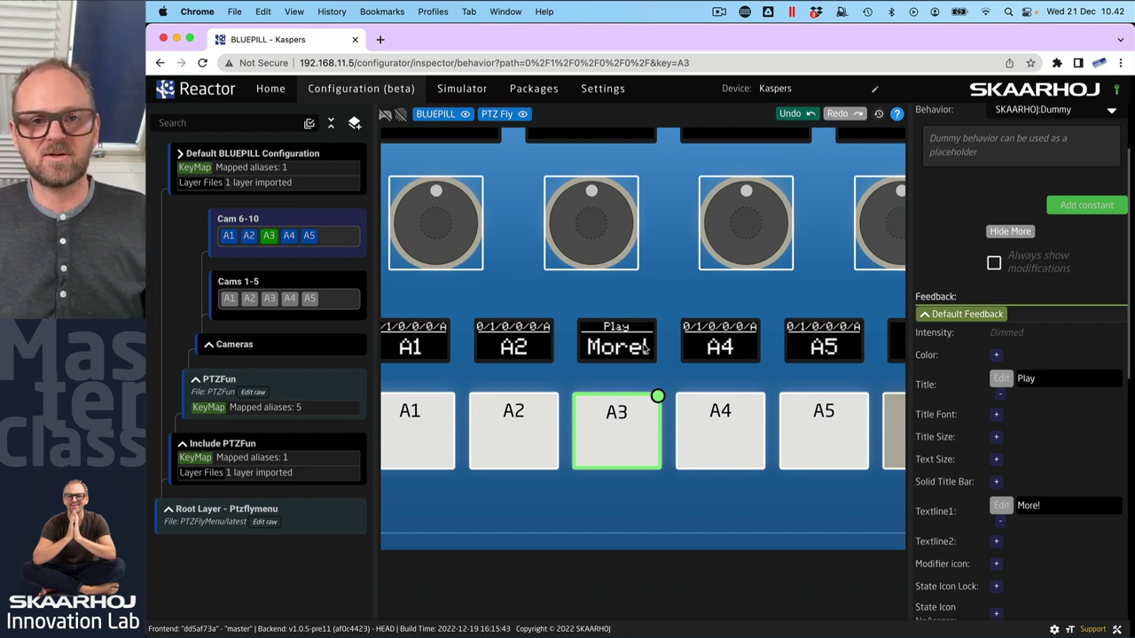
- Create a behavior for the sixth bottom-row button on the PTZFun layer
left_click(280, 283)
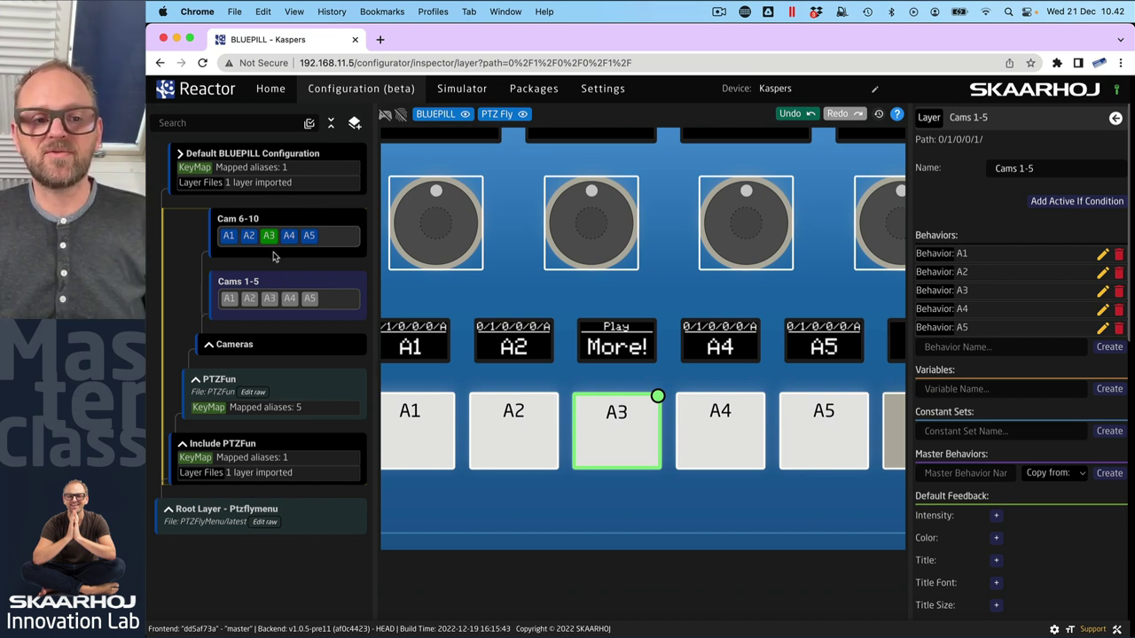
left_click(255, 381)
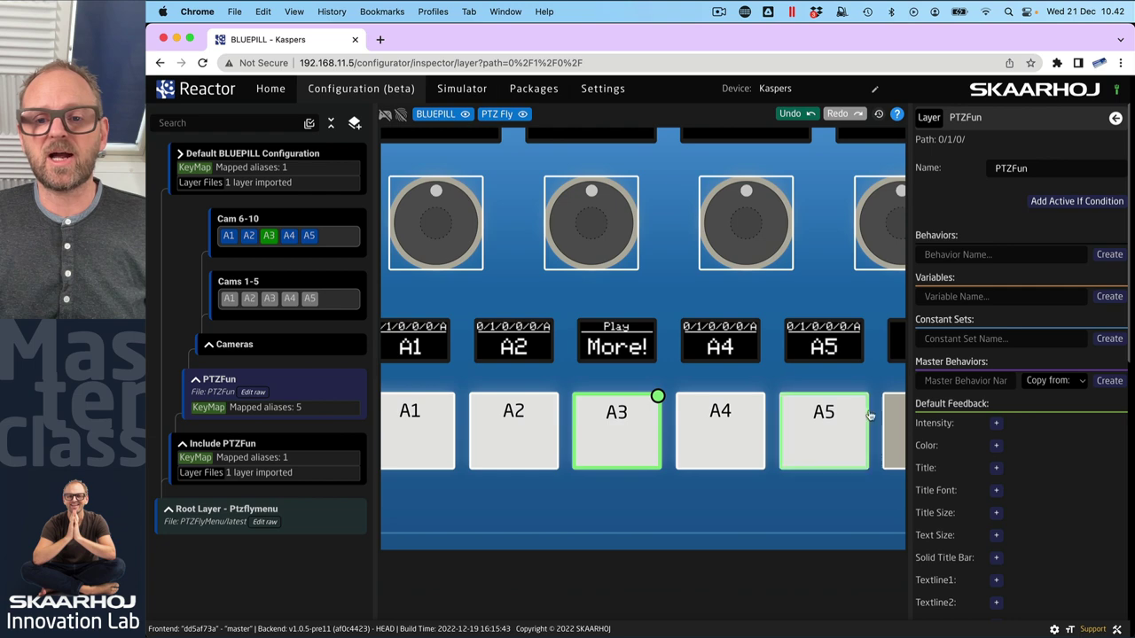
scroll(887, 426, "right", 3)
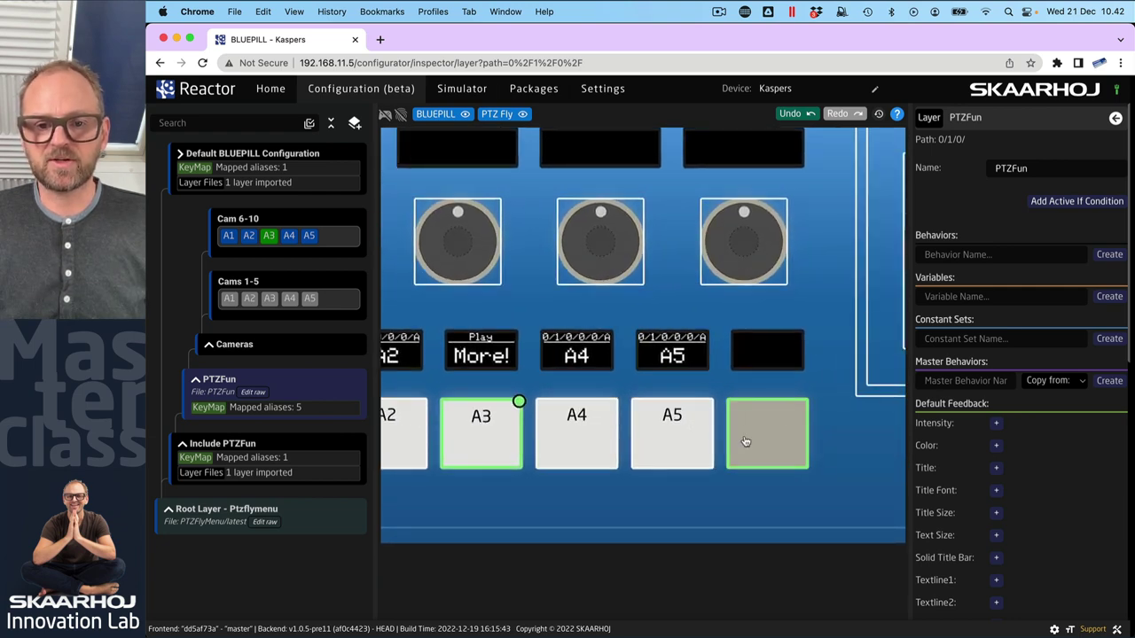
left_click(755, 440)
left_click(1115, 179)
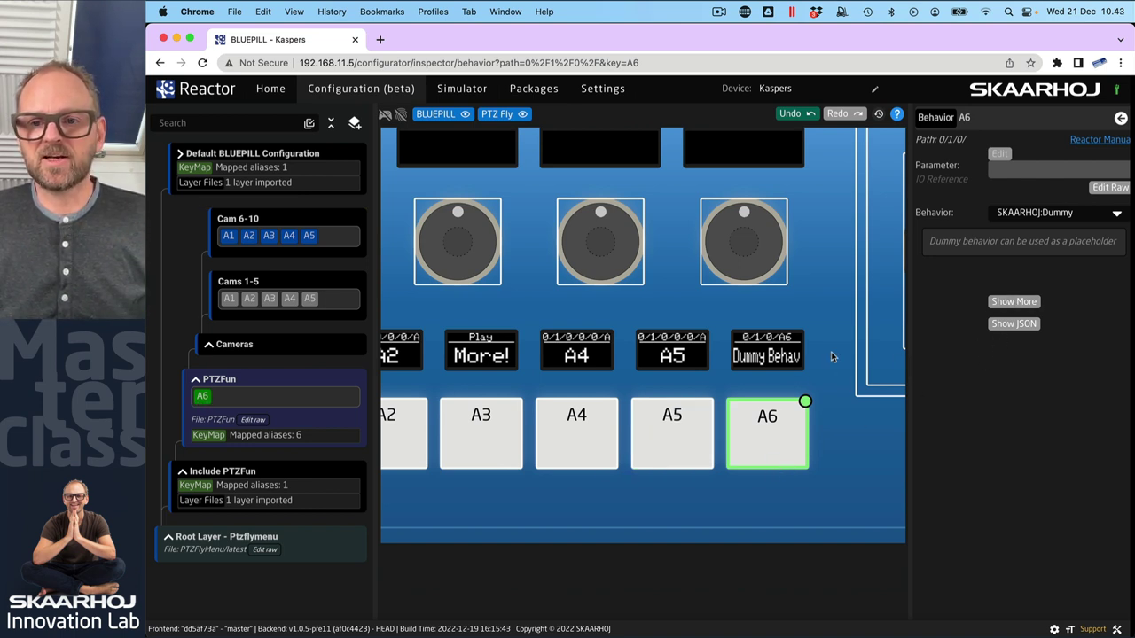
- Add a variable named CamPage to the PTZFun layer
left_click(280, 382)
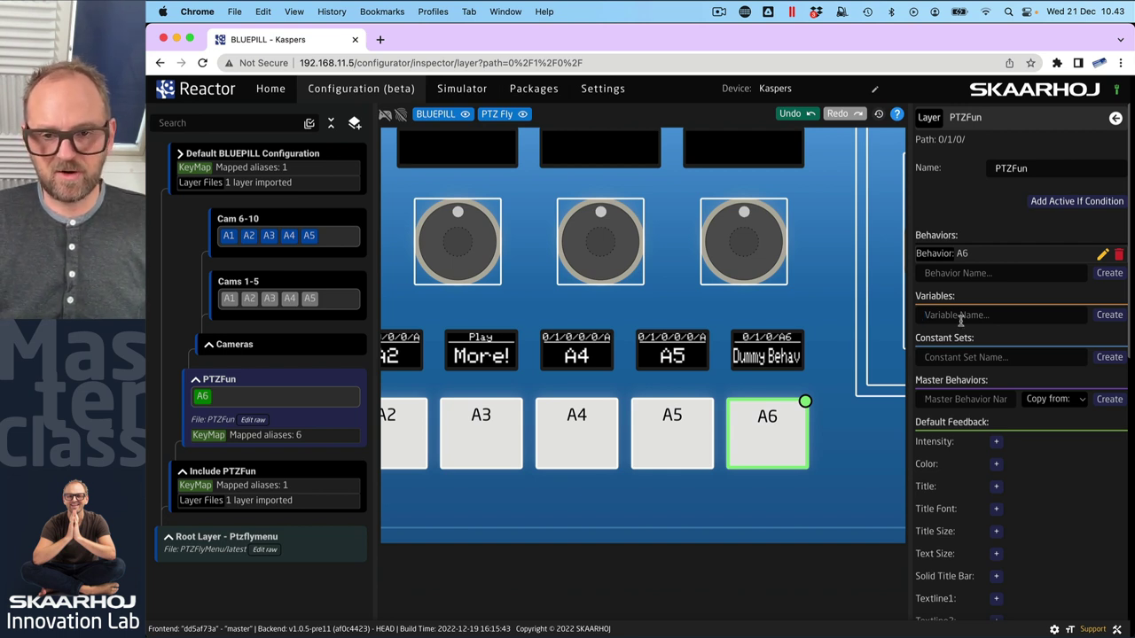
type("CamPage")
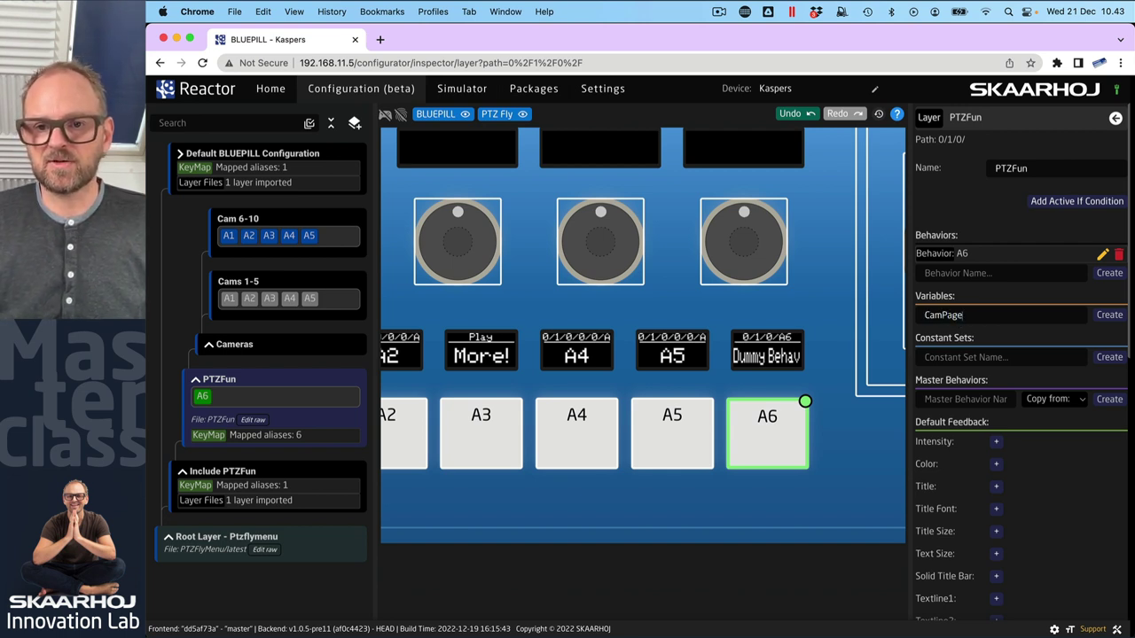
left_click(1110, 318)
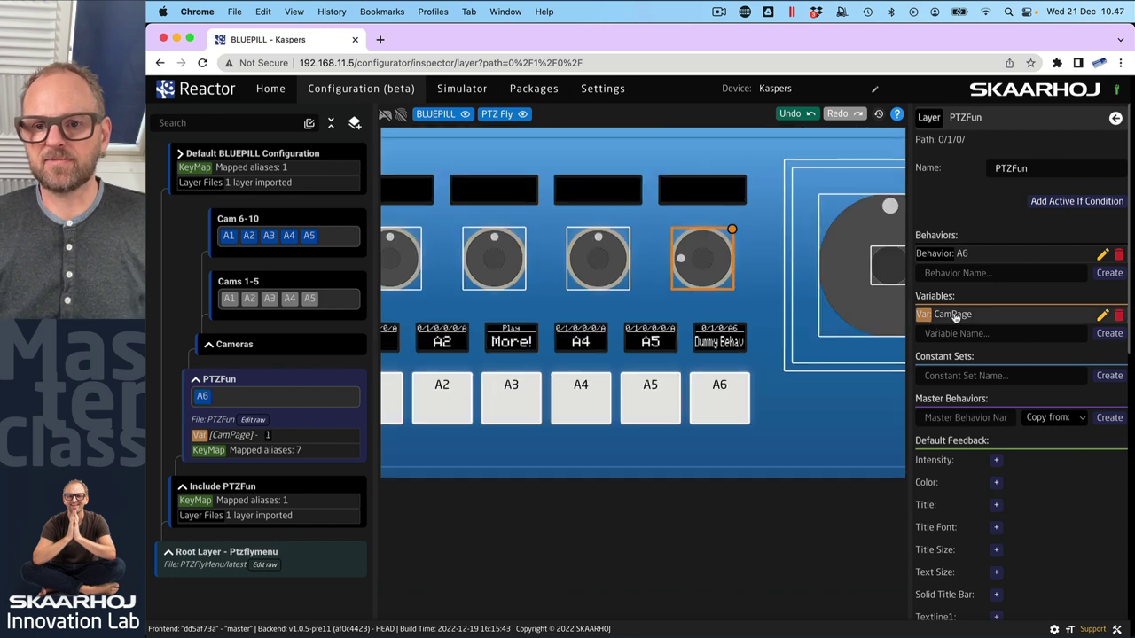
- Change the type of the CamPage variable on the PTZFun layer to Options
left_click(954, 315)
left_click(1048, 324)
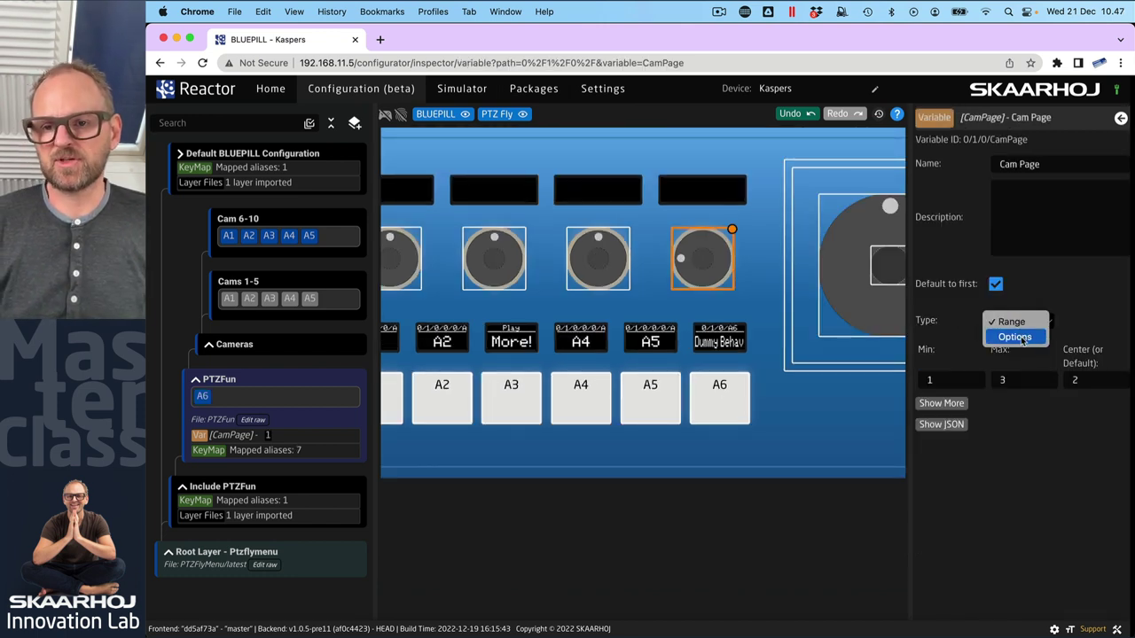
left_click(1015, 337)
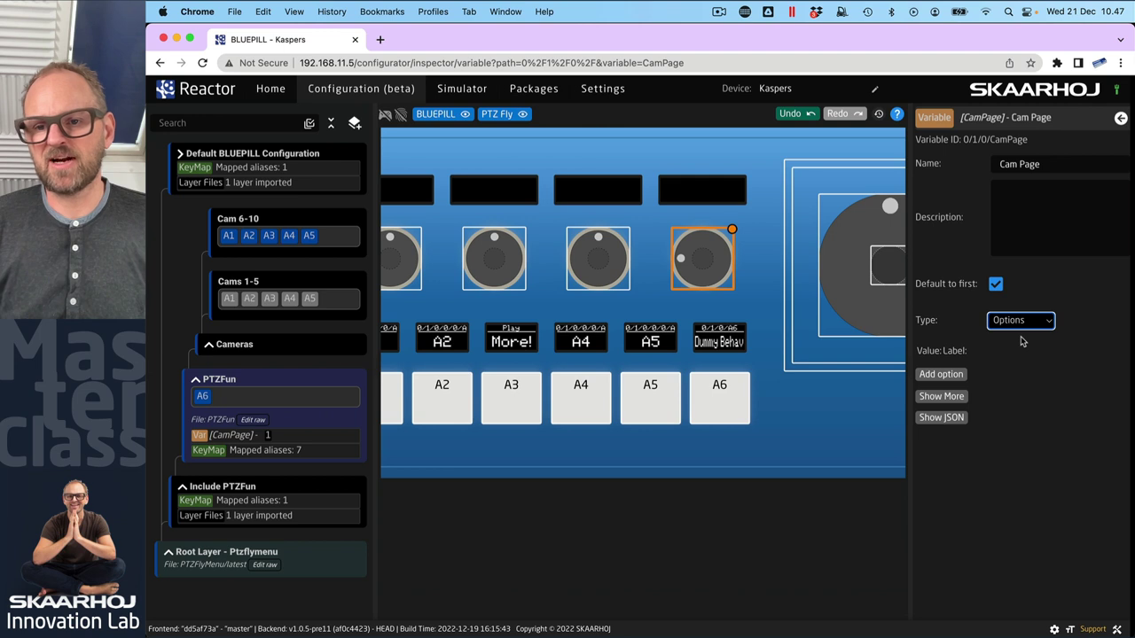
- Add CamPage options 1 labelled Page 1 and 2 labelled Page 2, and make Page 2 the active value
left_click(940, 373)
left_click(940, 414)
left_click(947, 382)
type("1")
type("2")
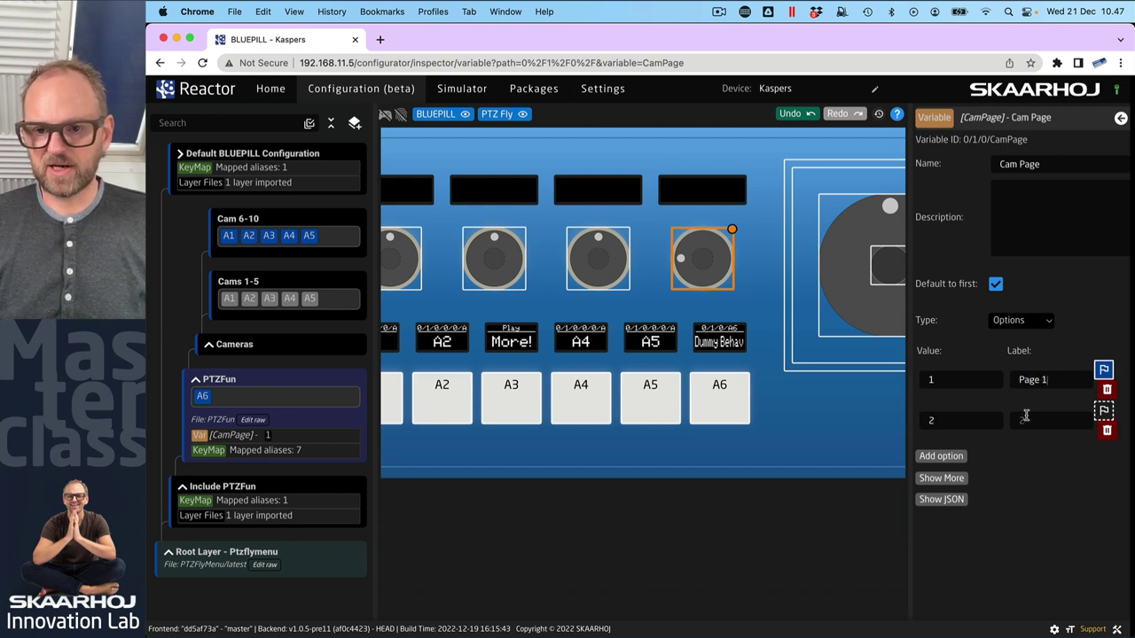
left_click(1025, 420)
type("Page 2")
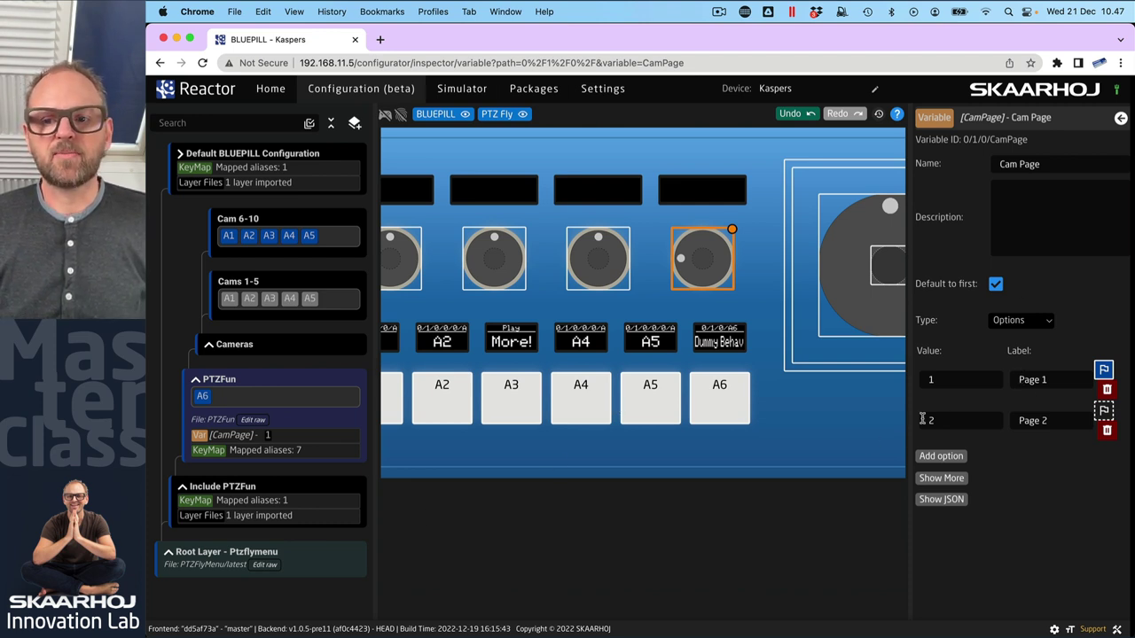
left_click(1104, 412)
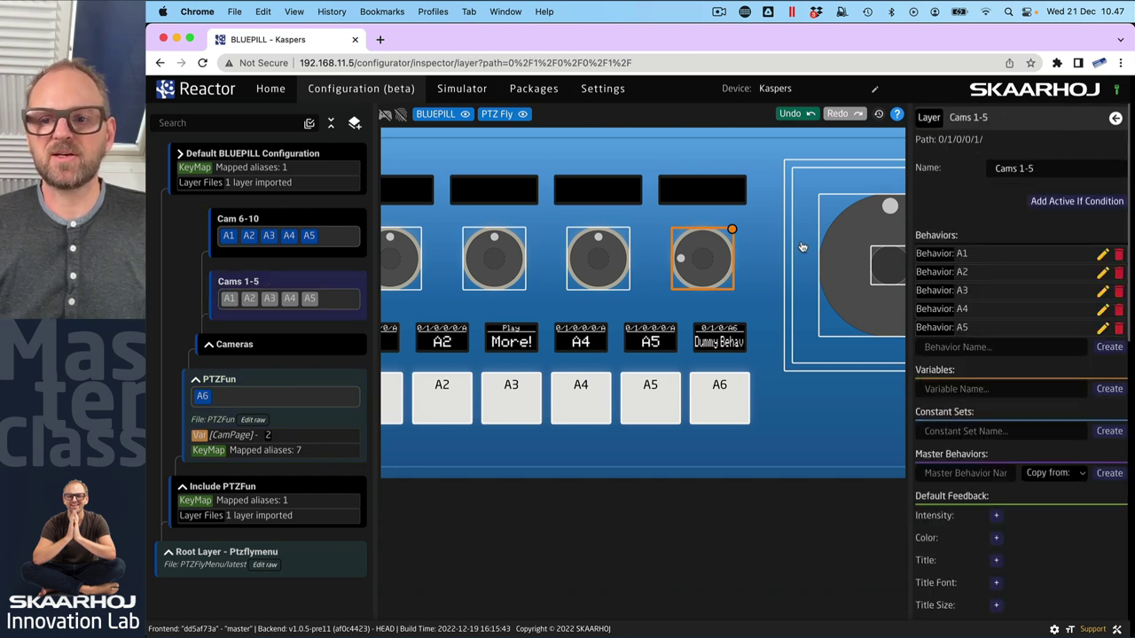
- Give the Cams 1-5 layer an Active If condition requiring the CamPage variable to equal 1
left_click(1076, 202)
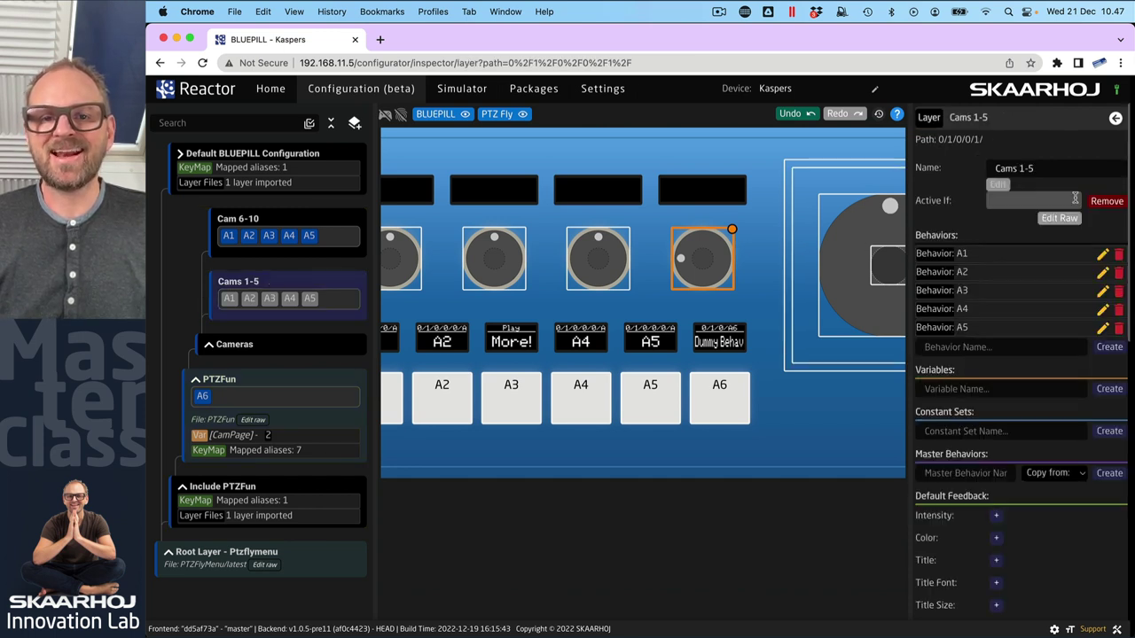
left_click(998, 188)
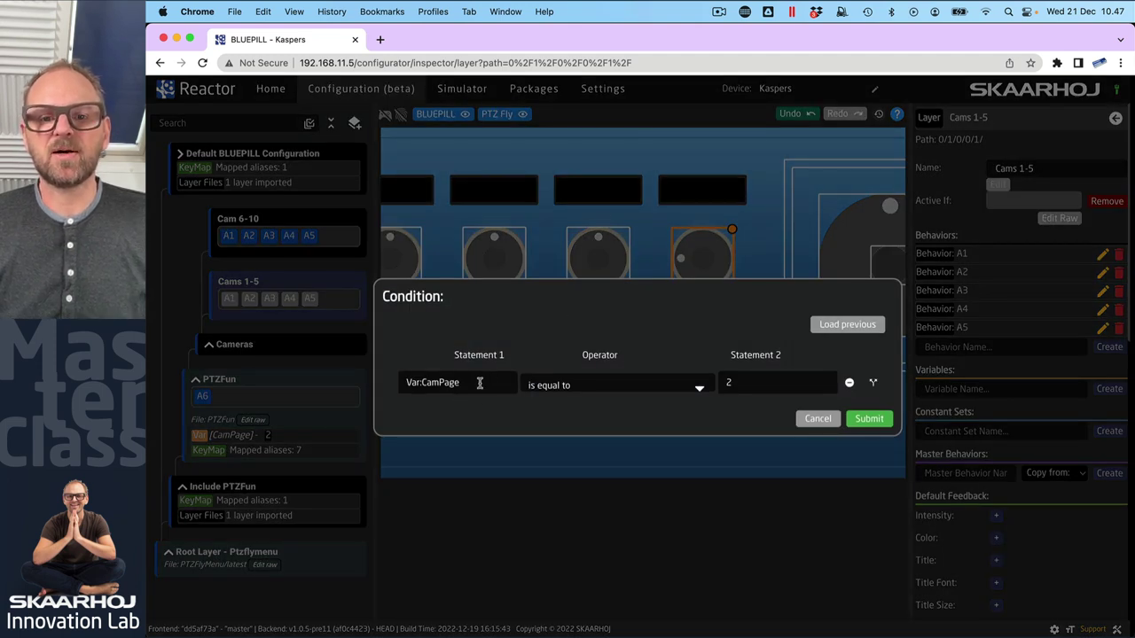
left_click(481, 383)
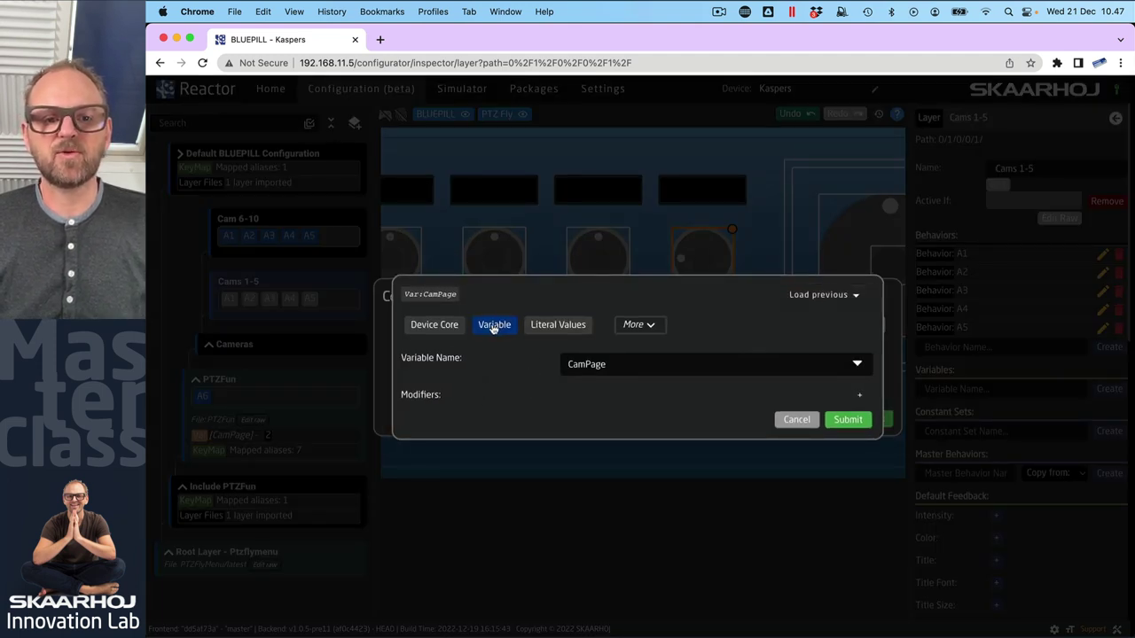
left_click(615, 365)
left_click(626, 392)
left_click(847, 419)
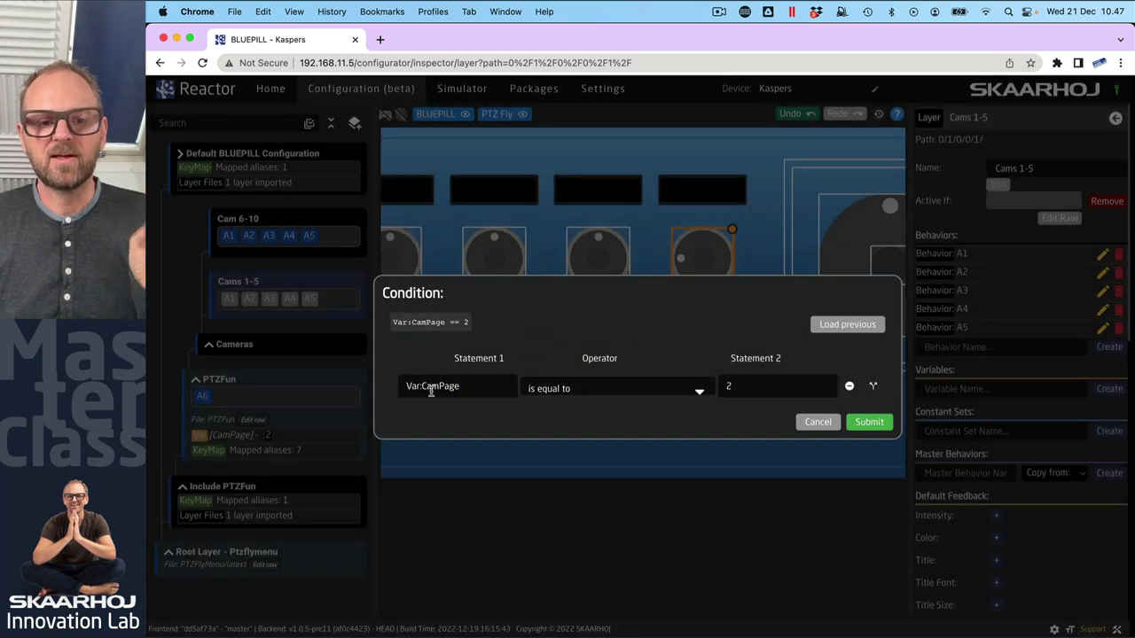
left_click(743, 390)
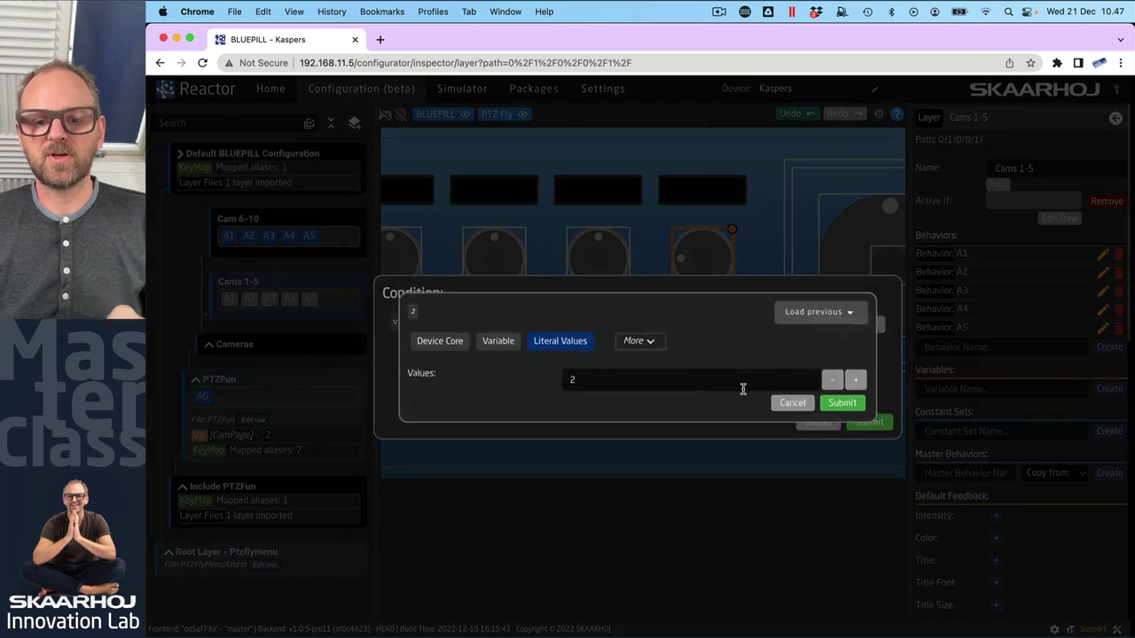
key("BackSpace")
type("1")
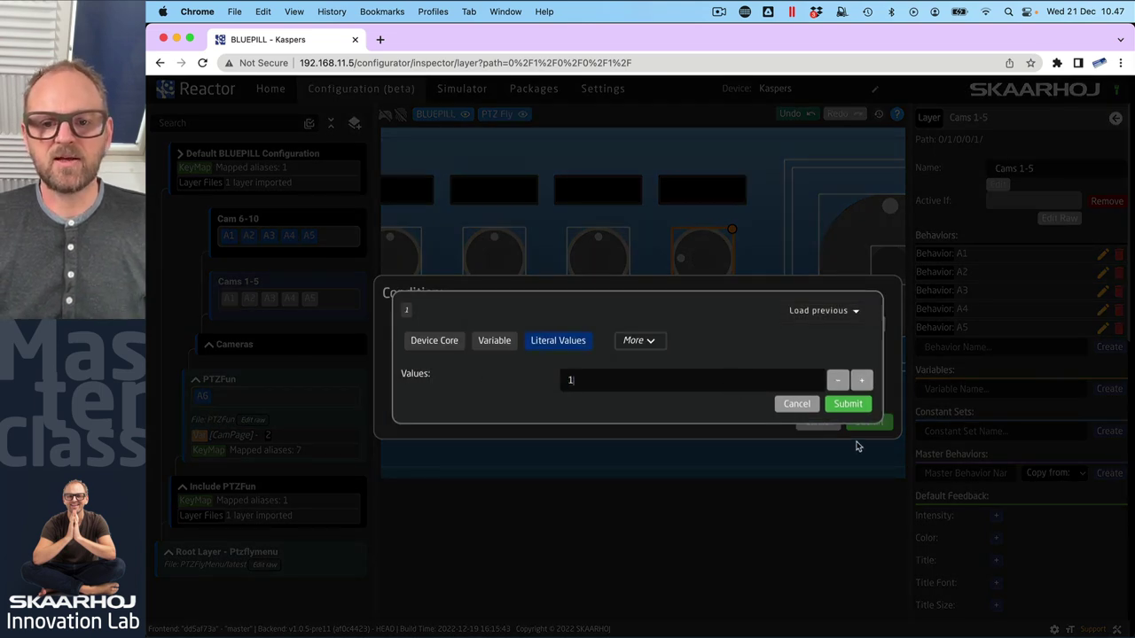
left_click(853, 406)
left_click(869, 422)
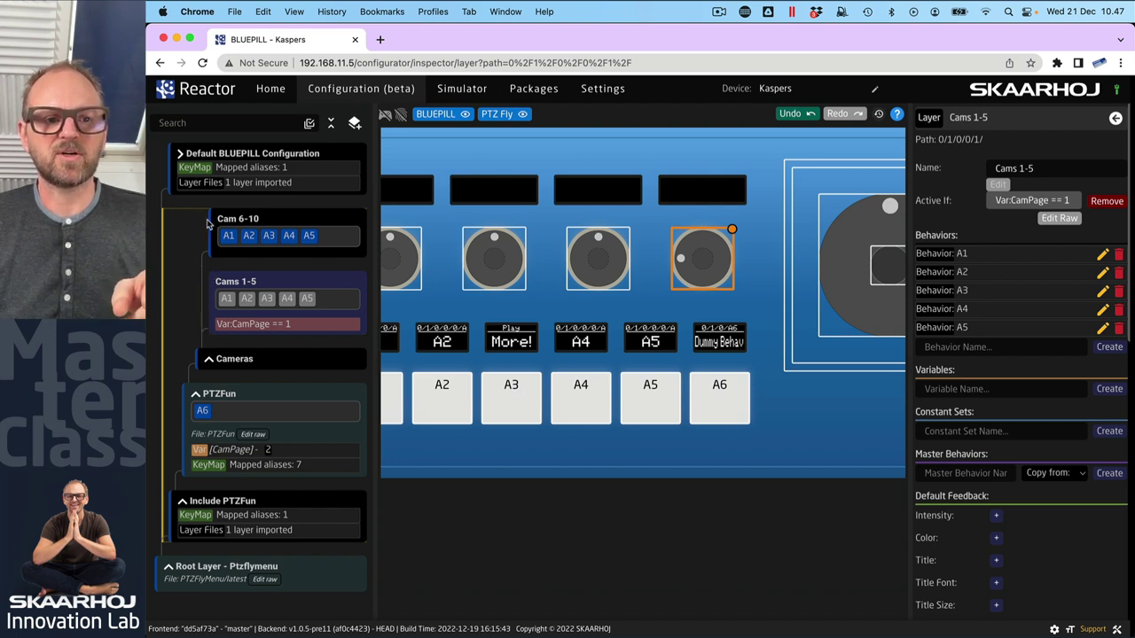
- Give the Cam 6-10 layer an Active If condition requiring the CamPage variable to equal 2
left_click(256, 222)
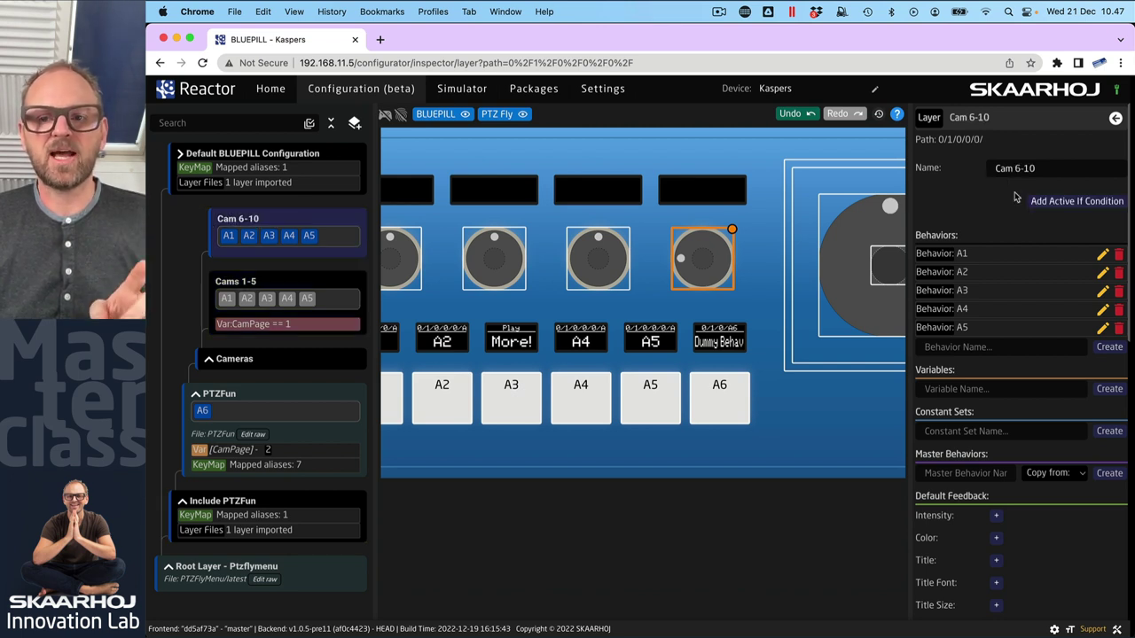
left_click(1106, 202)
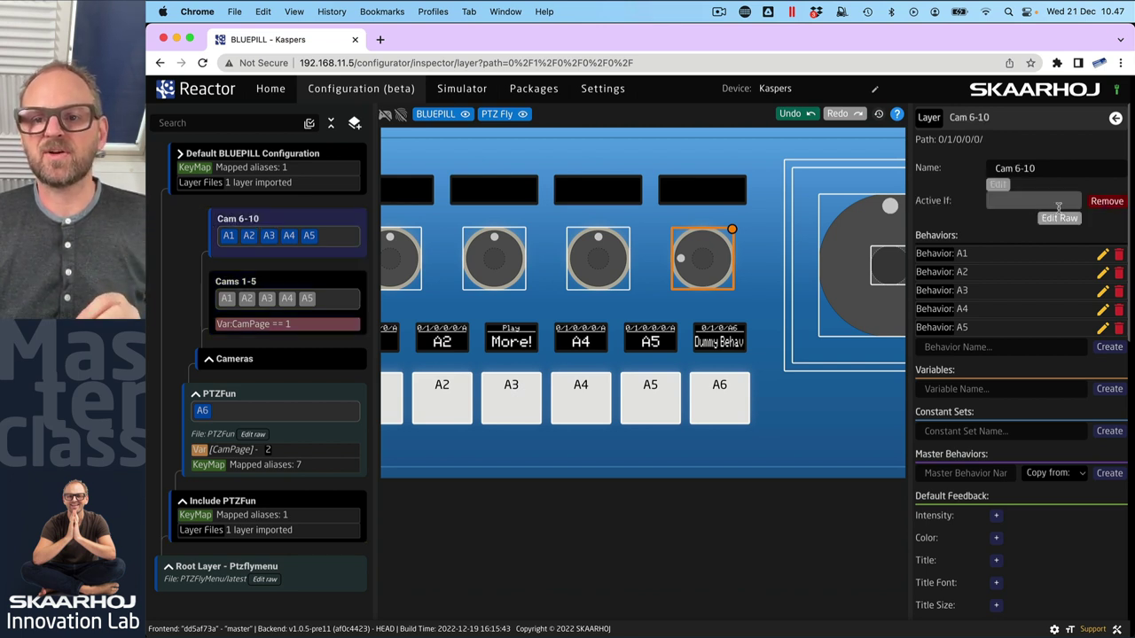
left_click(1002, 187)
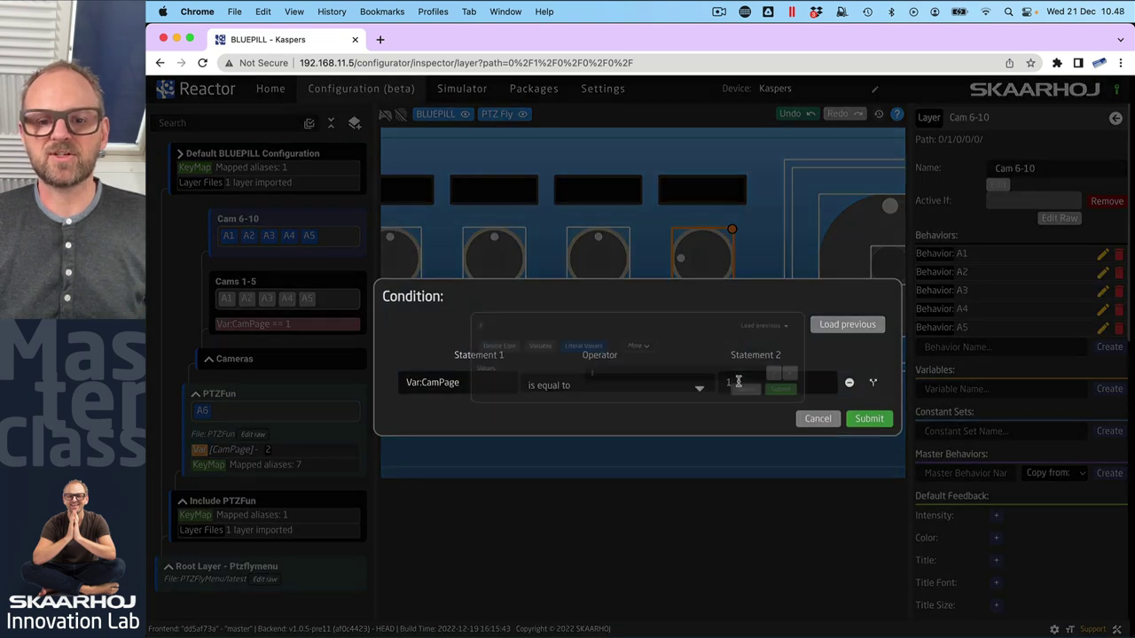
left_click(737, 382)
type("2")
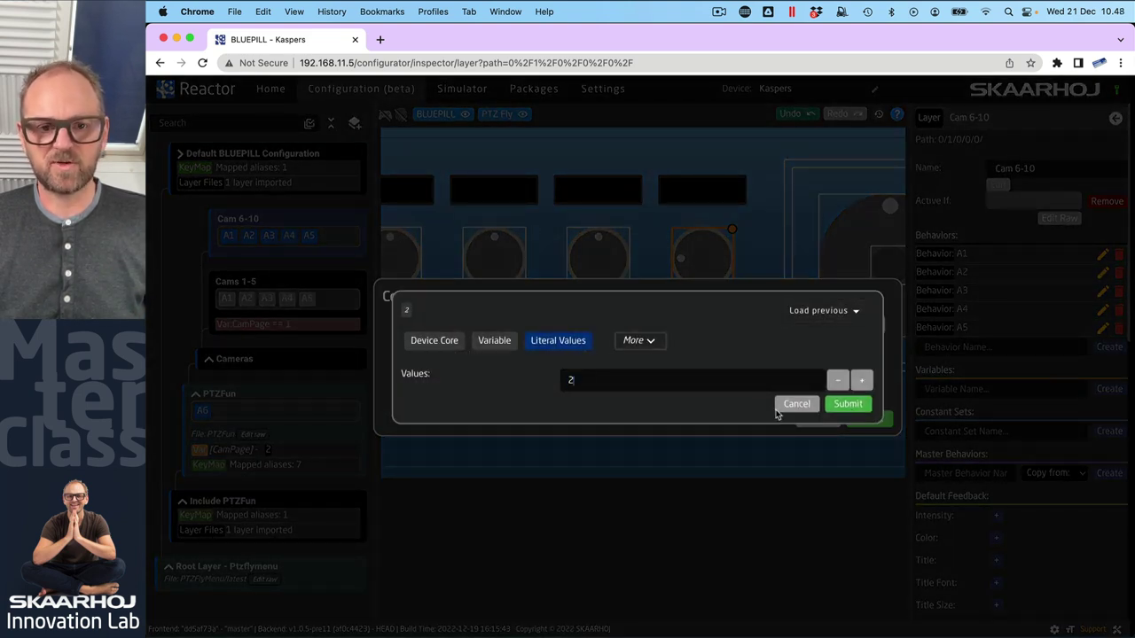
left_click(847, 403)
left_click(868, 420)
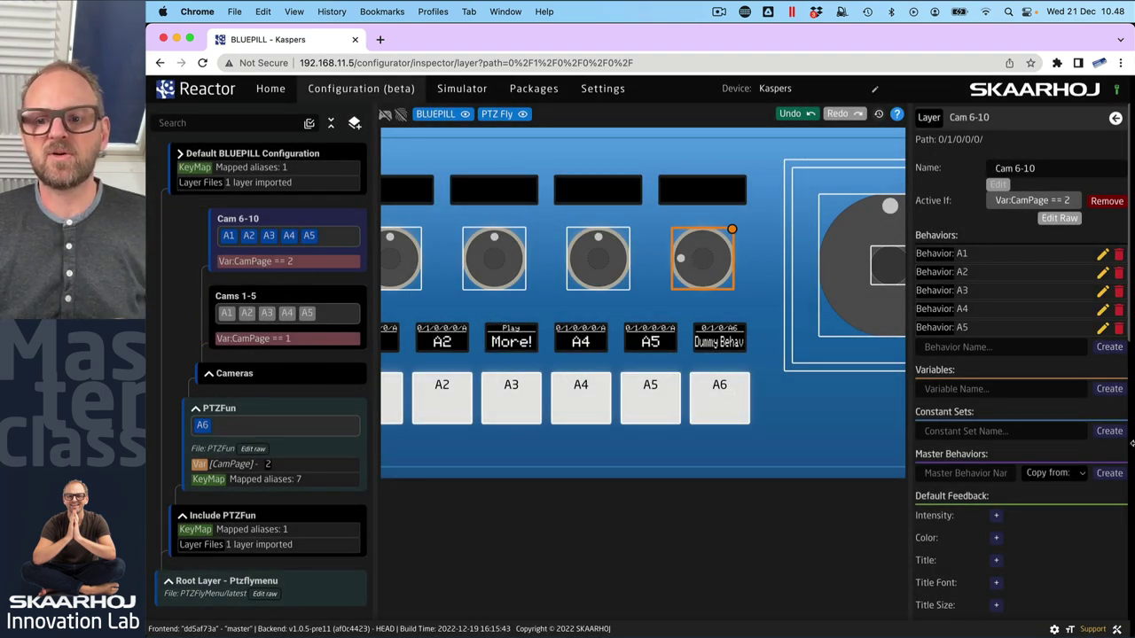
- Switch CamPage back and forth between Page 1 and Page 2 to test the camera layers, ending on Page 1
left_click(229, 464)
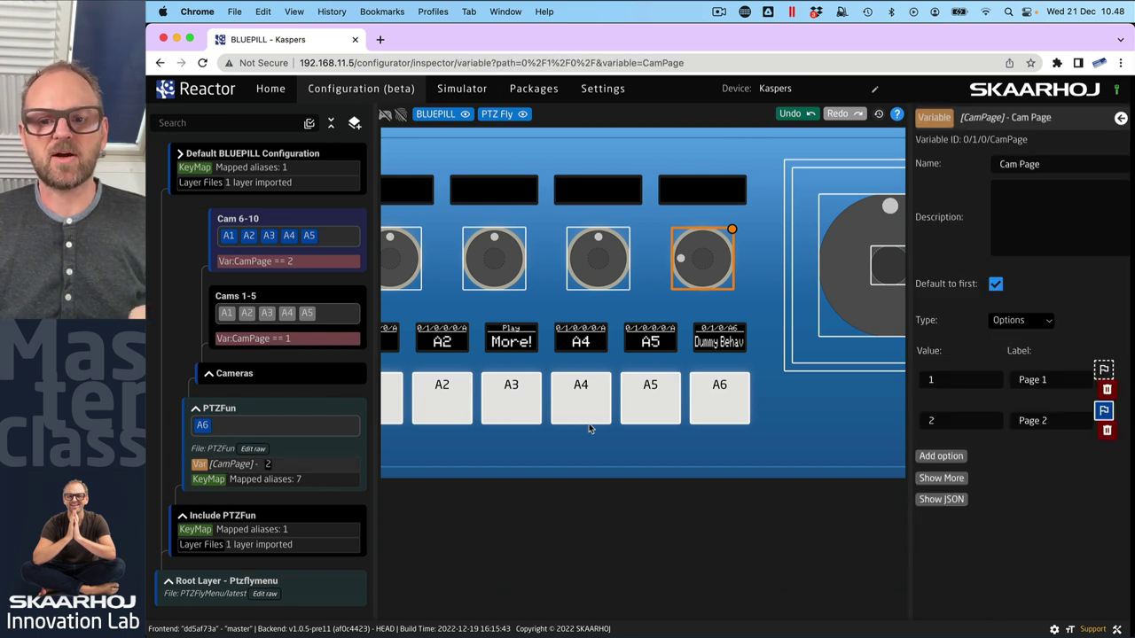
left_click(1104, 372)
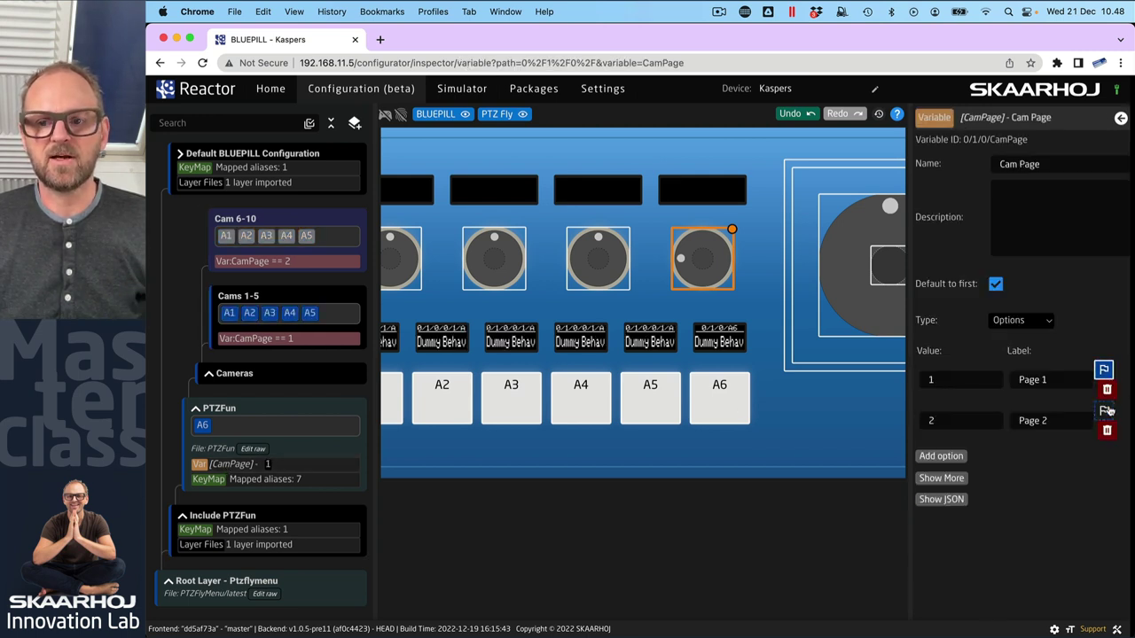
left_click(1105, 372)
left_click(1104, 371)
left_click(1104, 372)
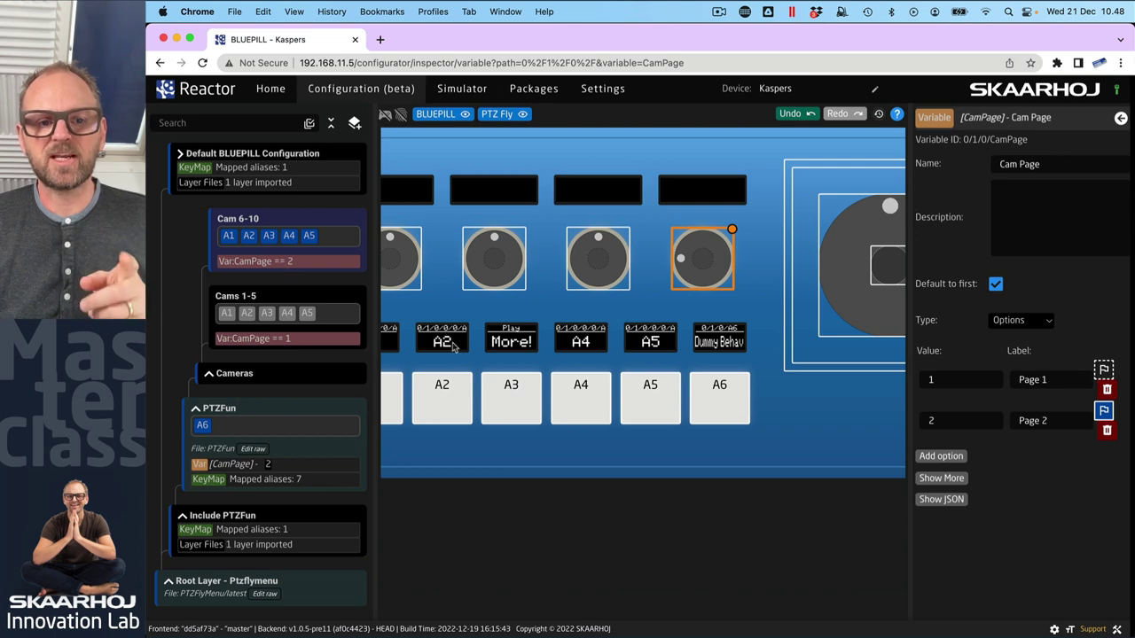
scroll(452, 346, "up", 3)
scroll(454, 344, "up", 1)
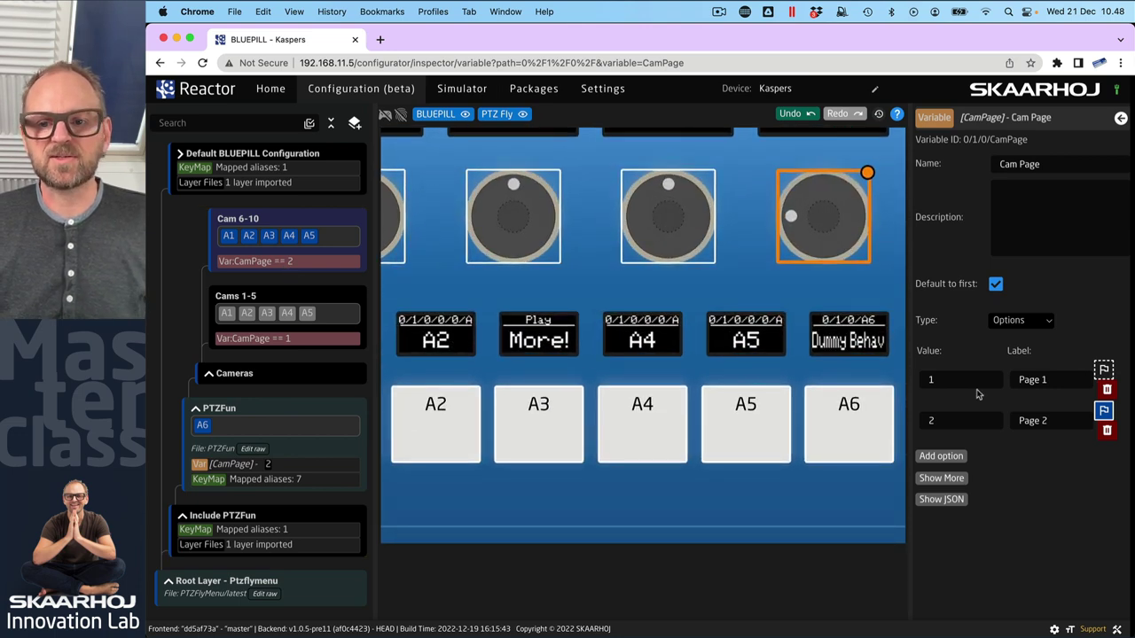
left_click(1103, 370)
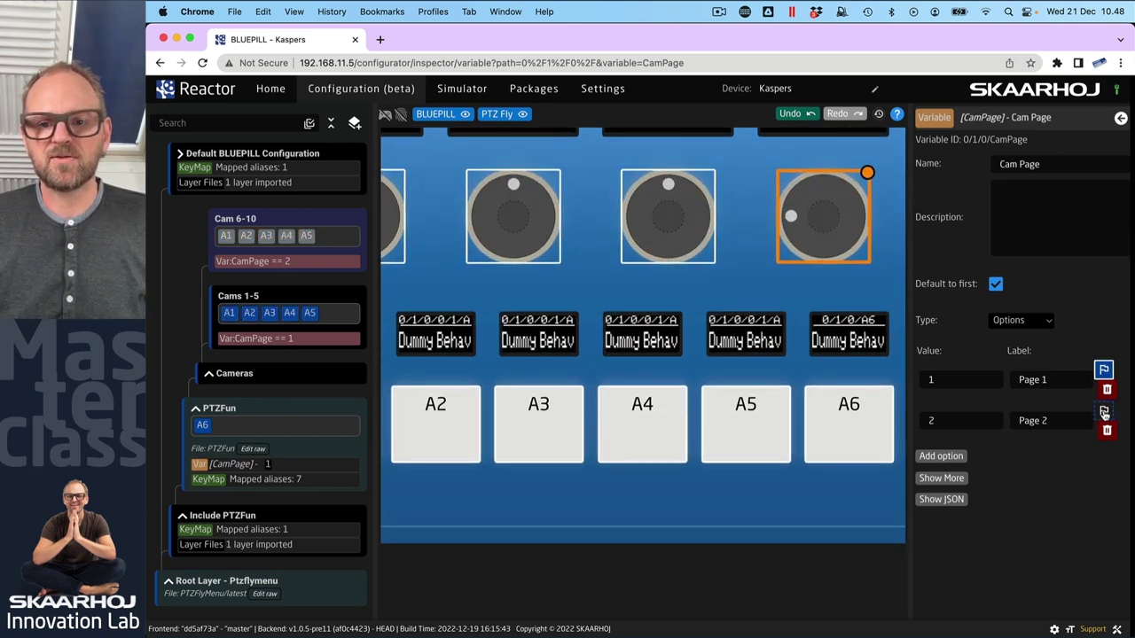
left_click(1104, 412)
left_click(1102, 370)
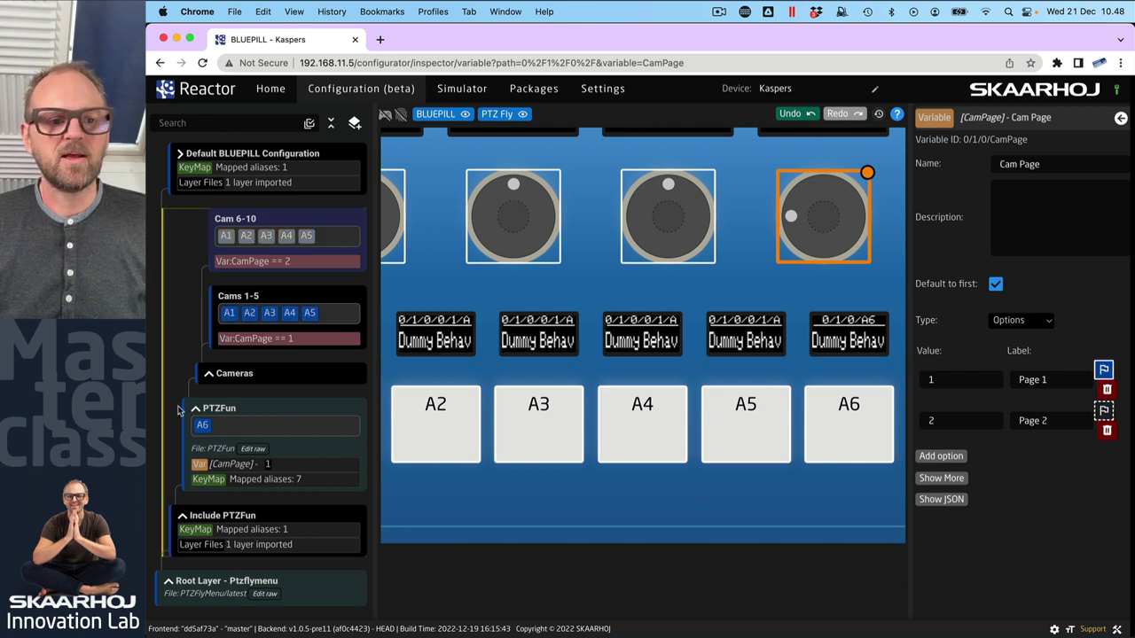
- Collapse the Cameras layer and create a child layer named Presets under PTZFun
left_click(211, 376)
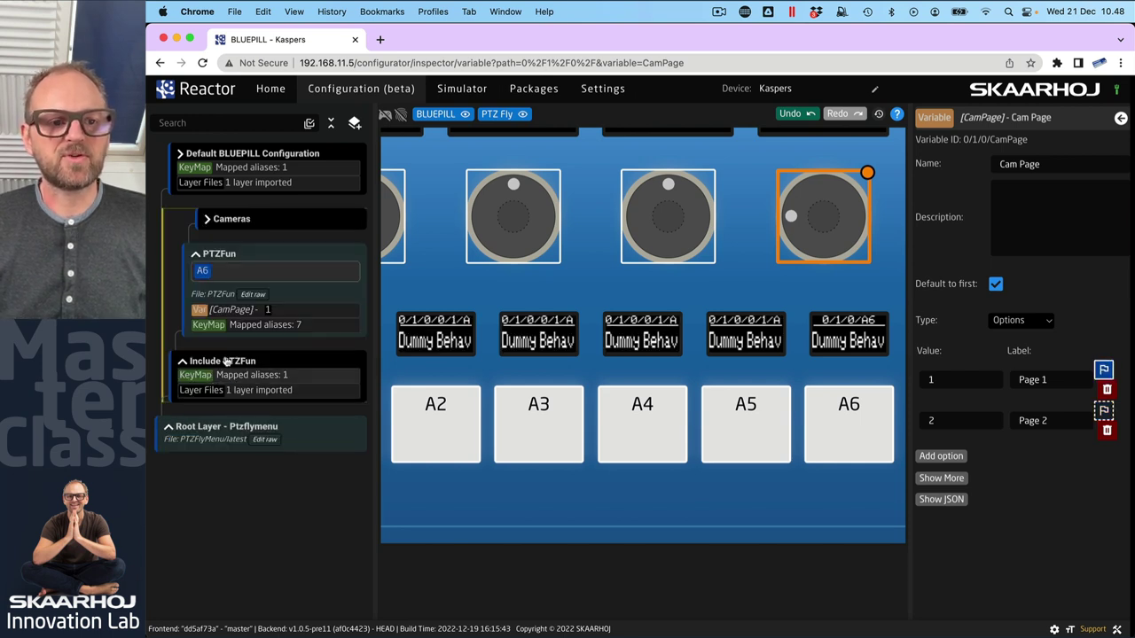
right_click(256, 220)
left_click(257, 222)
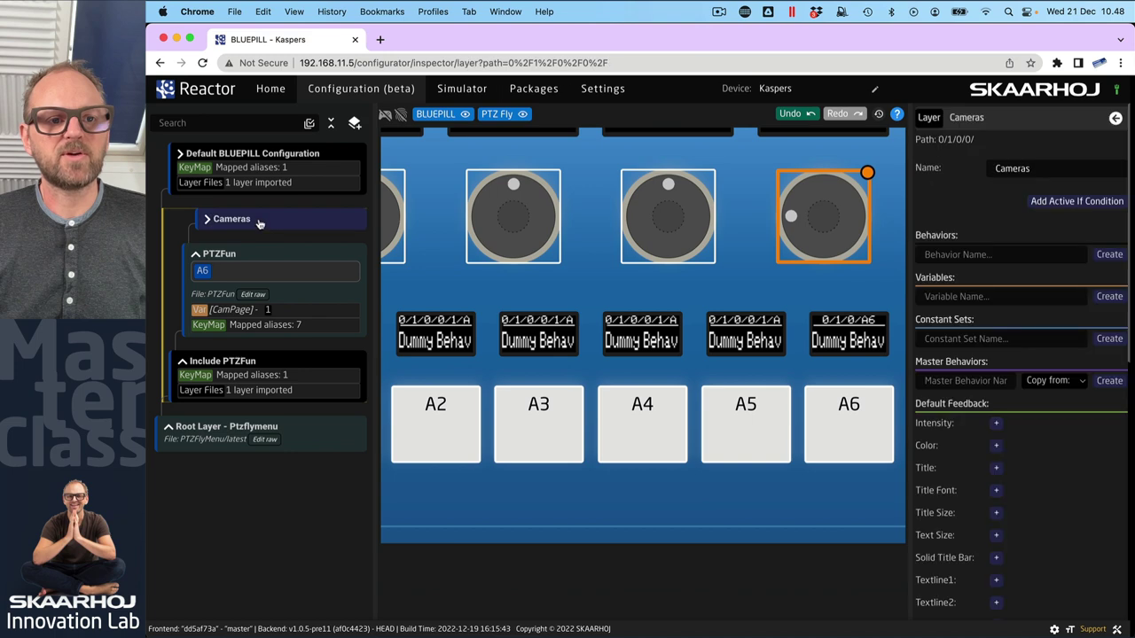
left_click(250, 253)
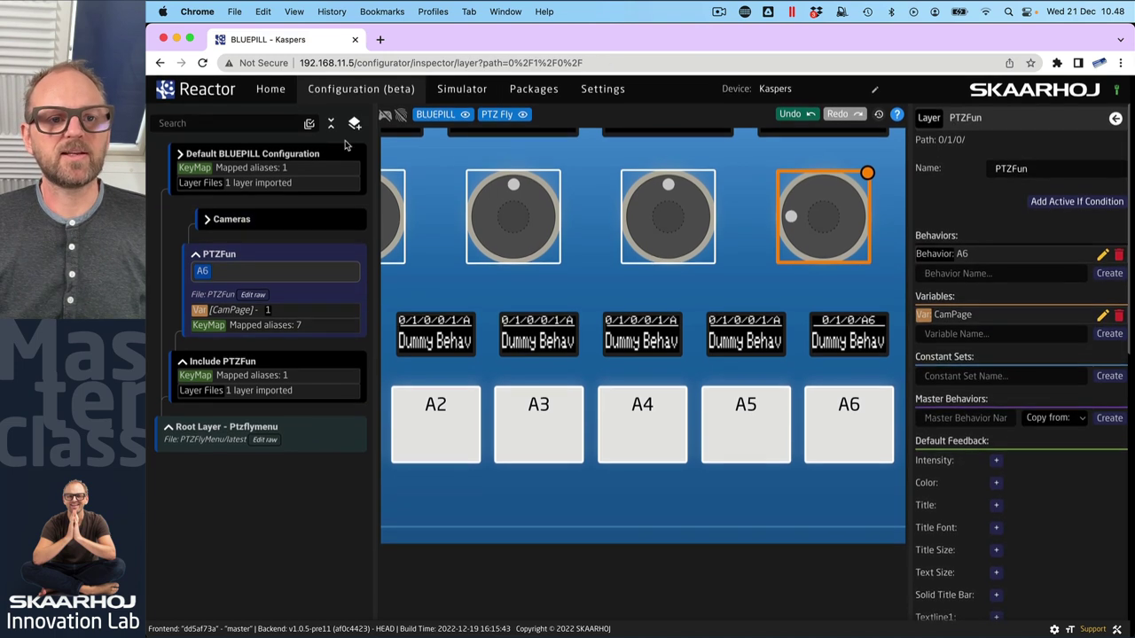
left_click(355, 125)
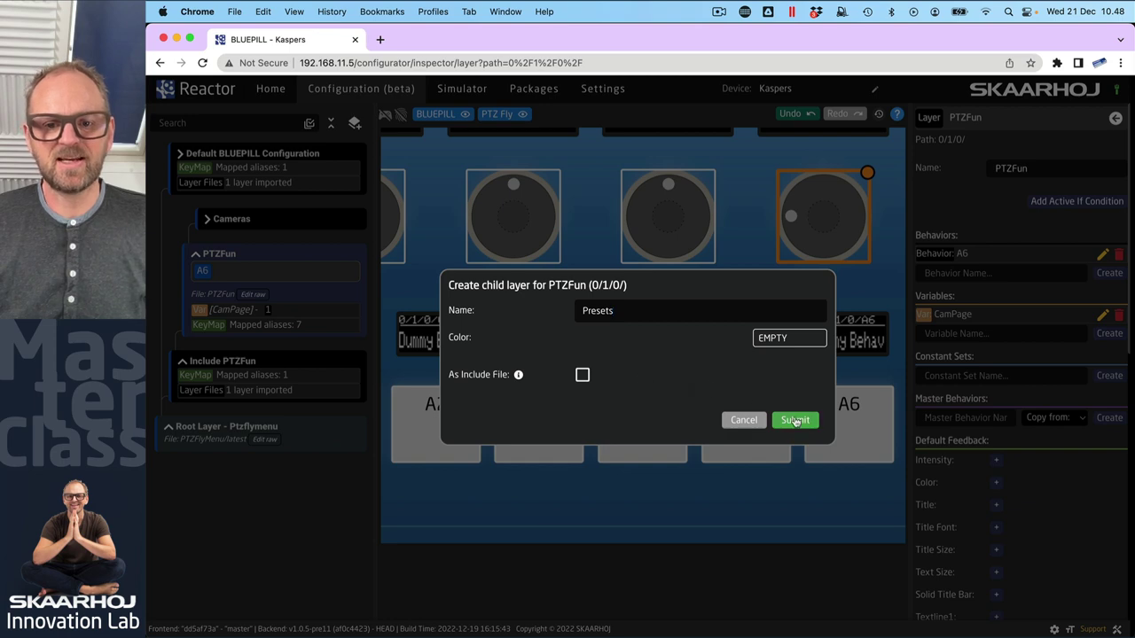
left_click(795, 421)
- Create three child layers under Presets named Pre 1-5, Pre 6-10 and Pre 11-15
left_click(252, 222)
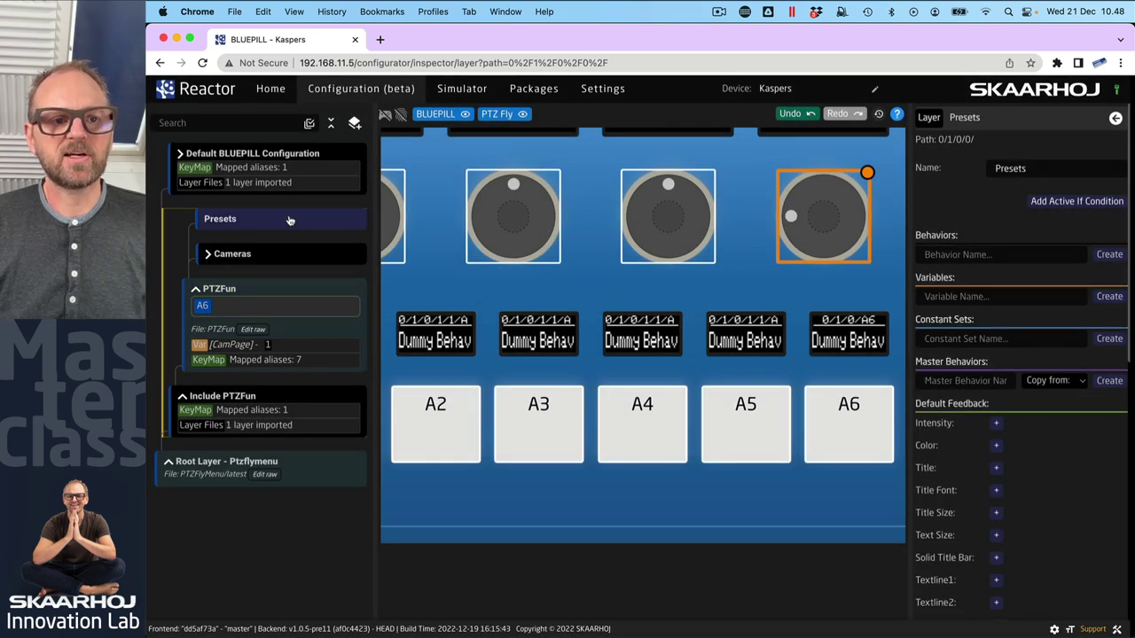
left_click(354, 124)
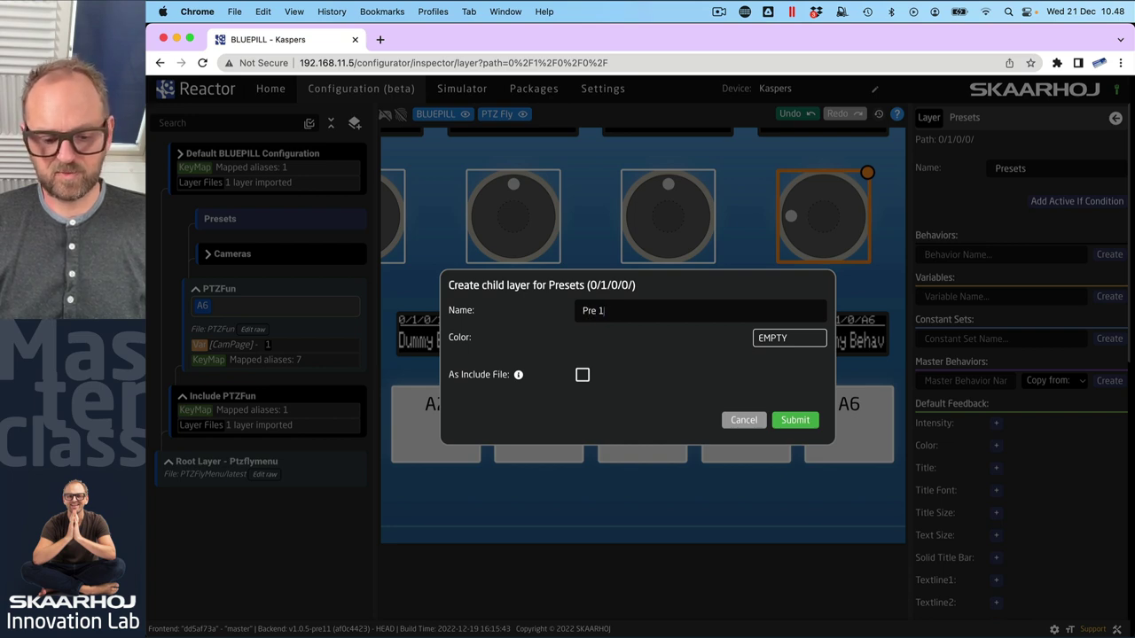
left_click(795, 420)
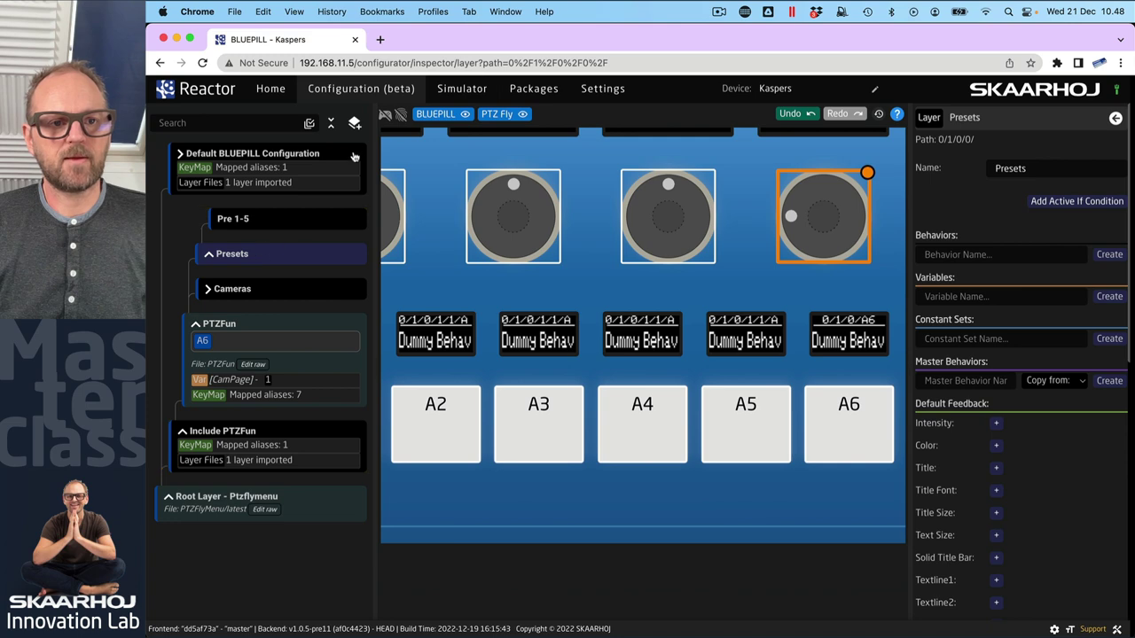
left_click(354, 123)
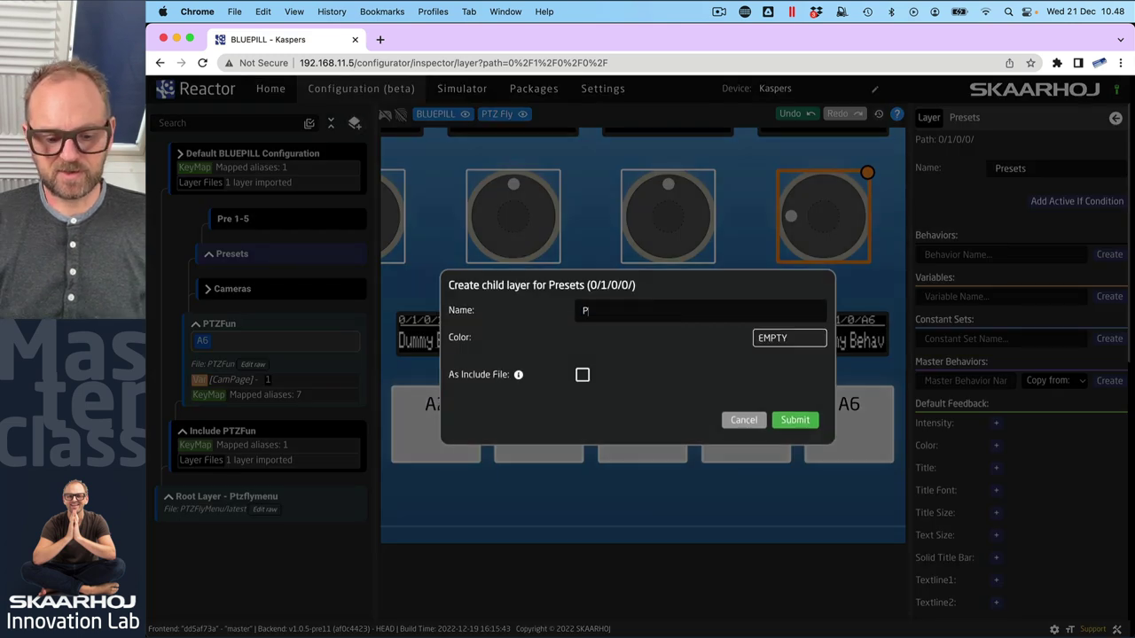
type("Pre 6-10")
left_click(794, 420)
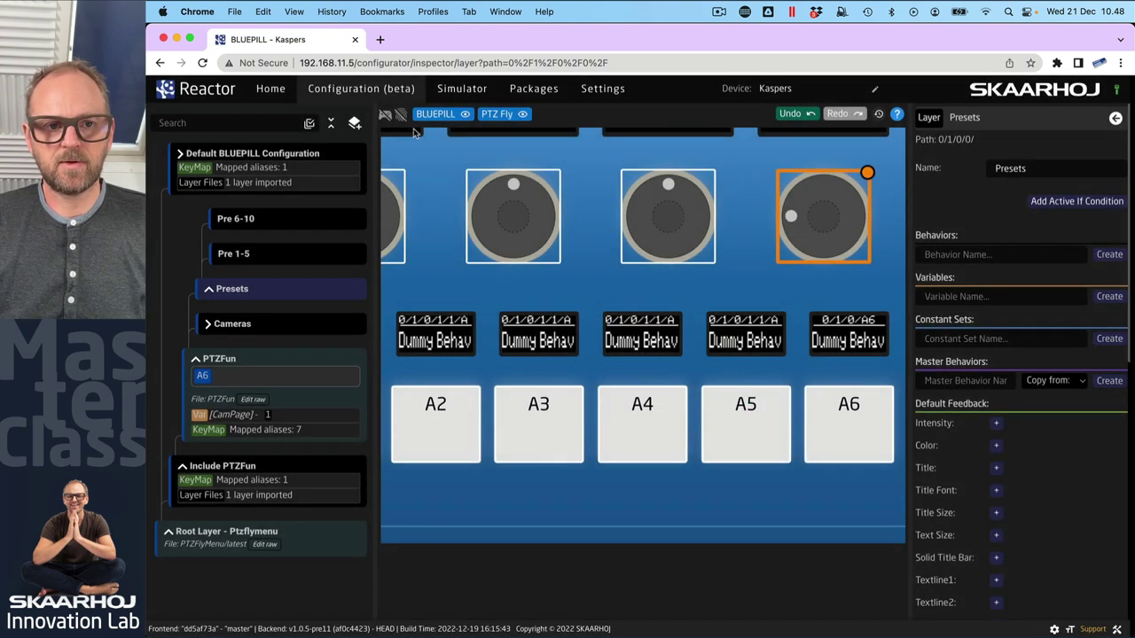
left_click(354, 122)
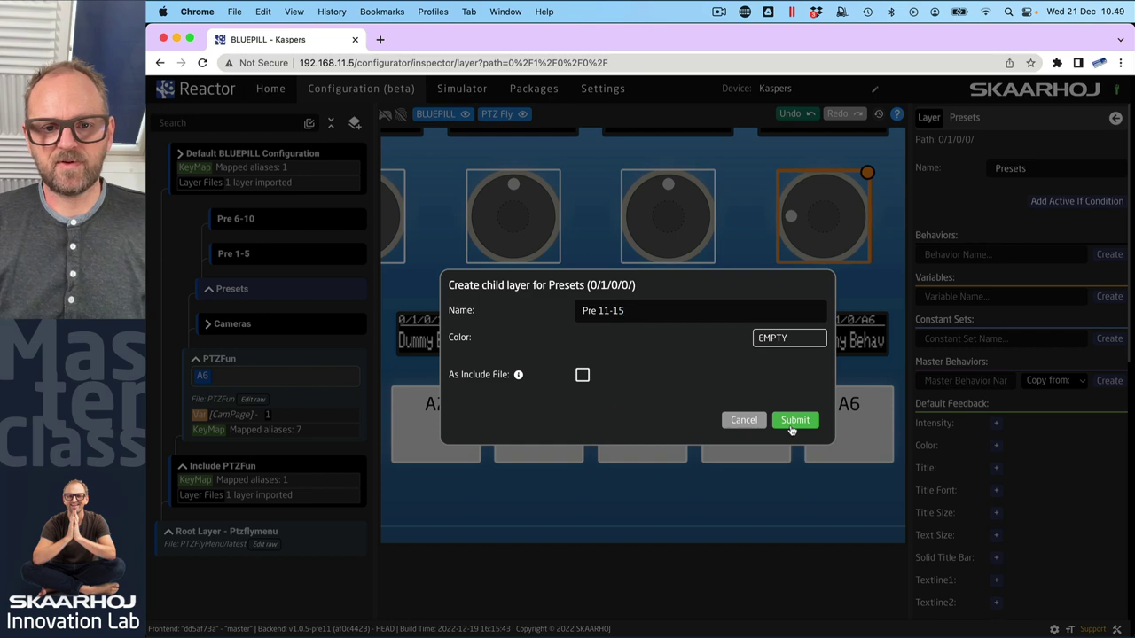
left_click(789, 422)
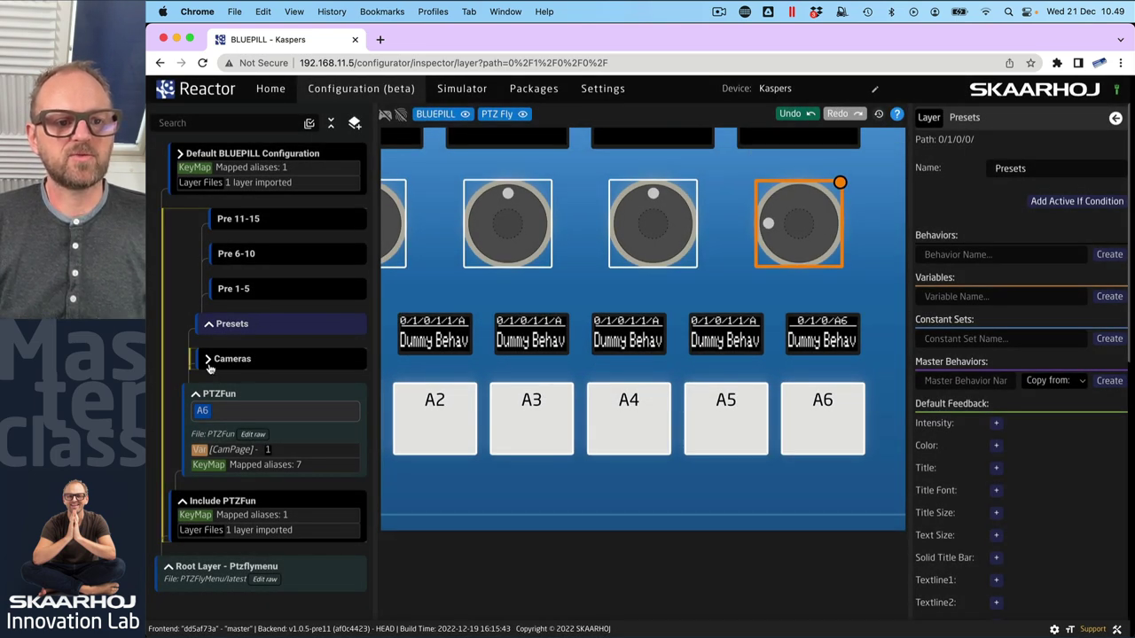
- Expand the Cameras layer and create individual behaviors for buttons A1 to A5 on the Pre 1-5 layer
left_click(213, 363)
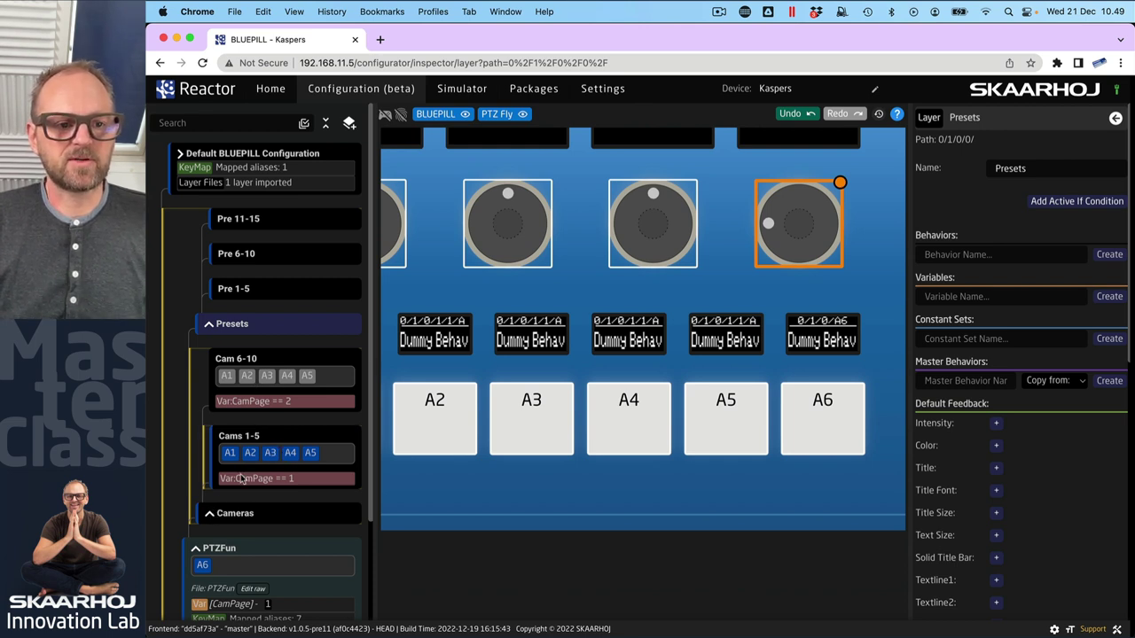
left_click(254, 292)
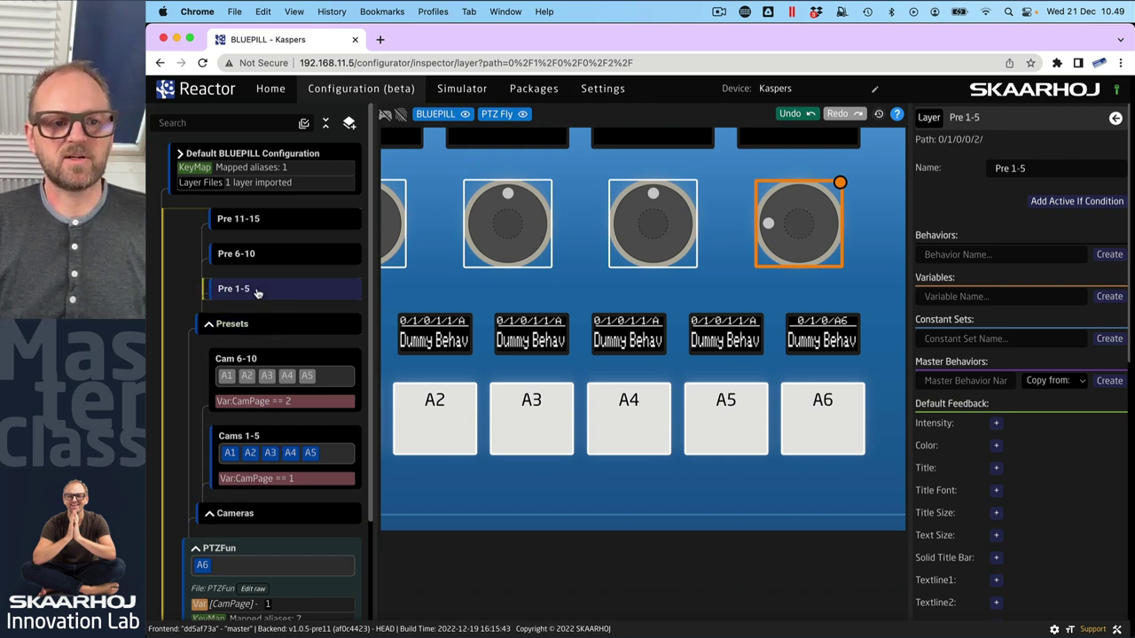
scroll(448, 475, "down", 3)
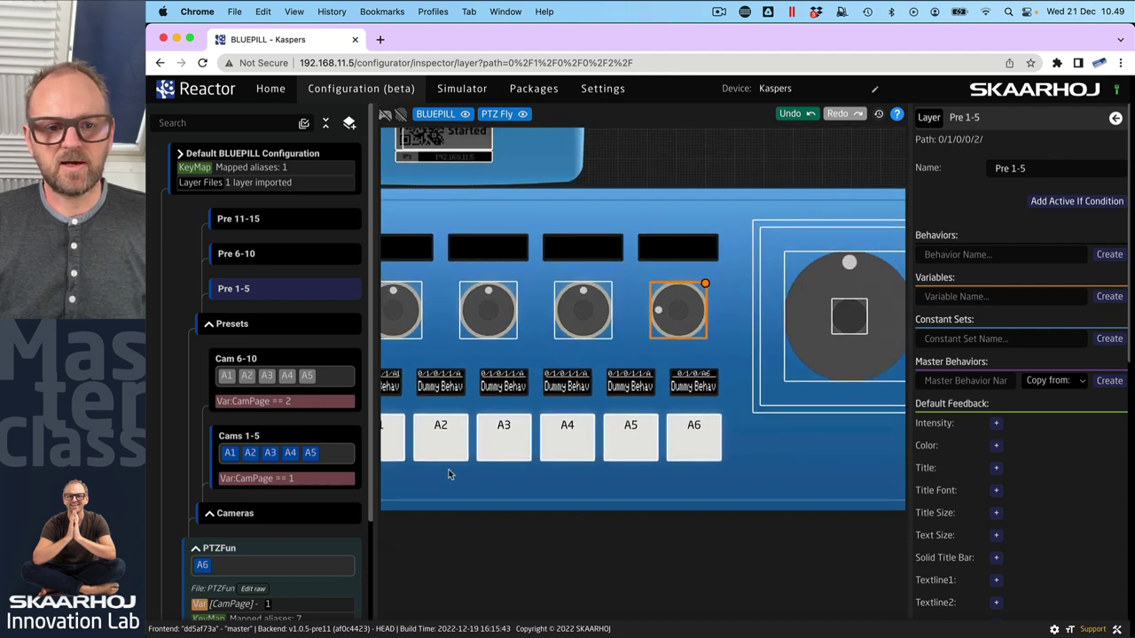
left_click_drag(451, 454, 734, 413)
right_click(474, 422)
left_click(494, 429)
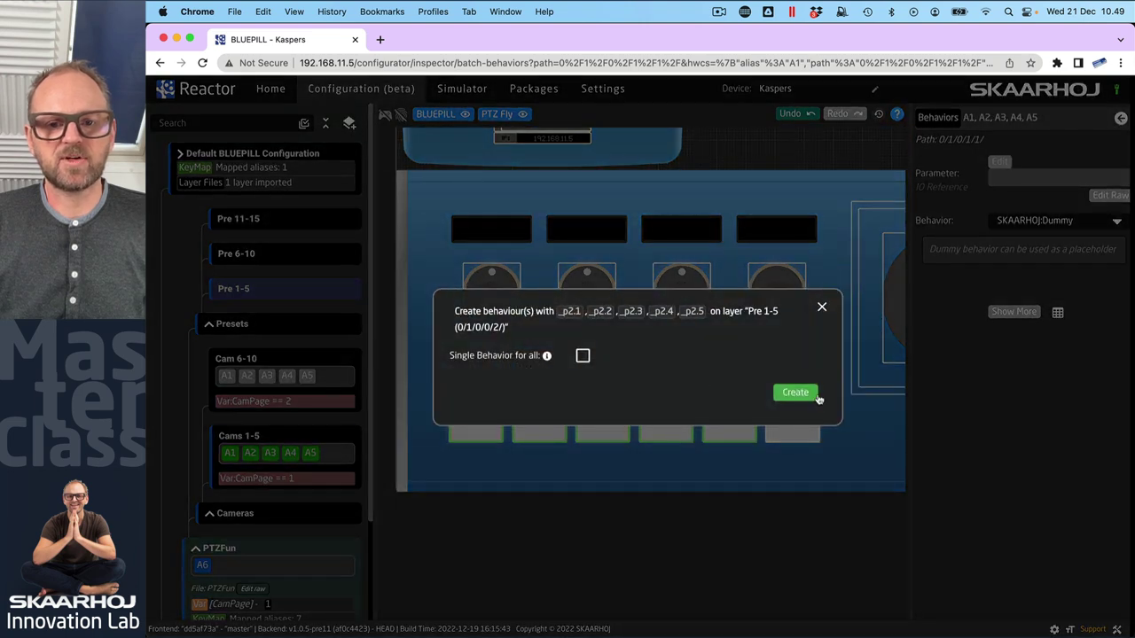
left_click(795, 392)
- Create individual behaviors for buttons A1 to A5 on the Pre 6-10 layer
left_click(284, 259)
right_click(492, 394)
left_click(514, 411)
left_click(797, 395)
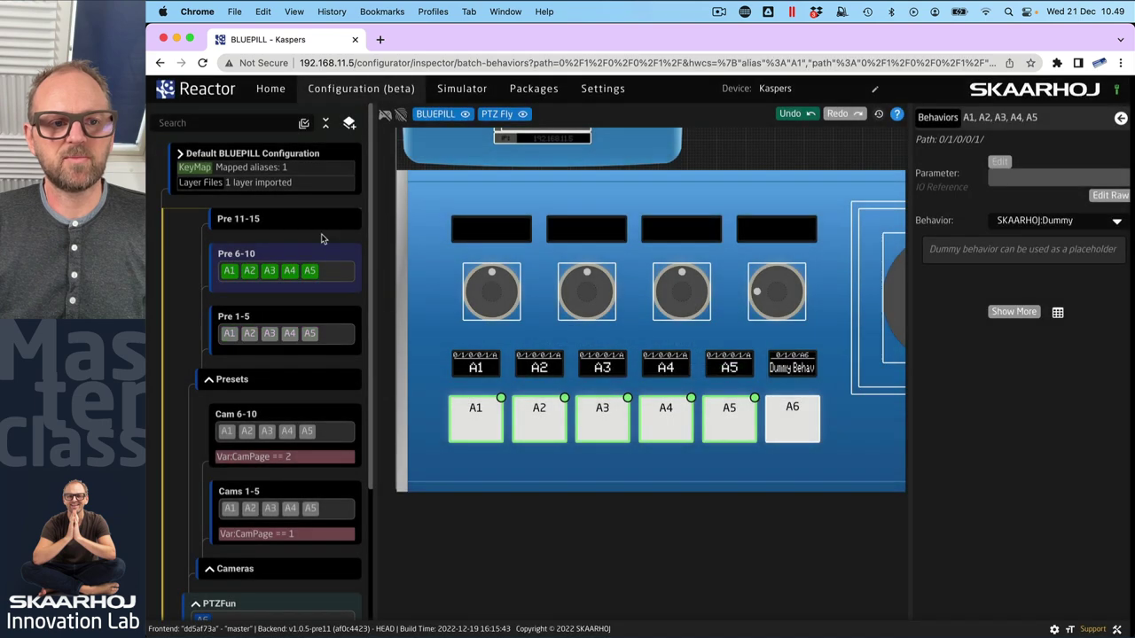
- Create individual behaviors for buttons A1 to A5 on the Pre 11-15 layer, and clear the button selection
left_click(288, 223)
right_click(488, 428)
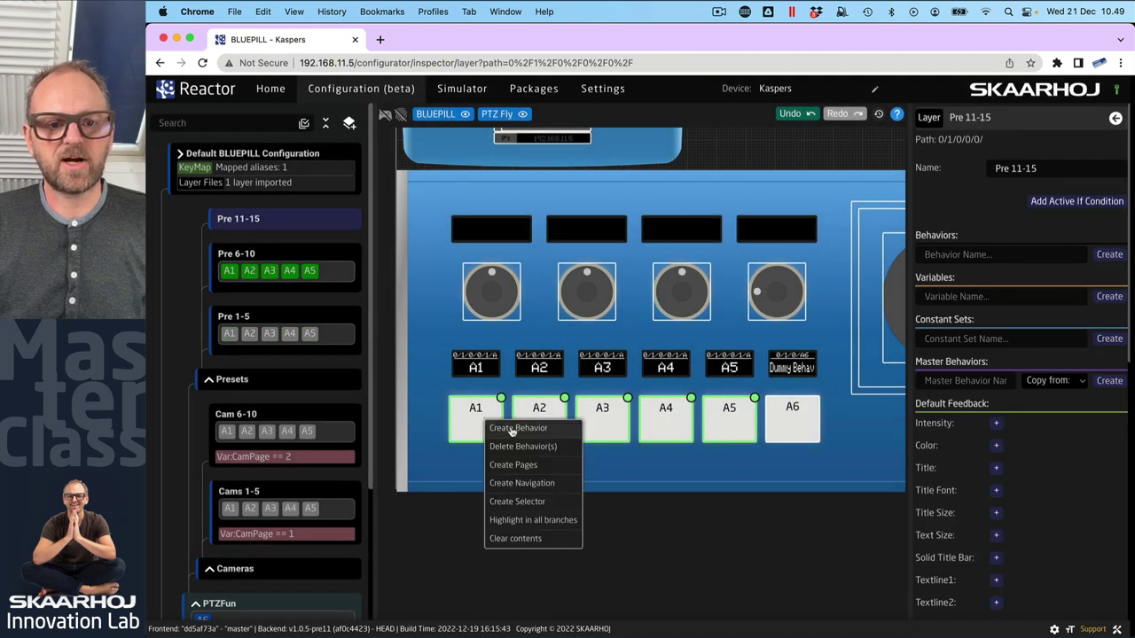
left_click(514, 428)
left_click(801, 393)
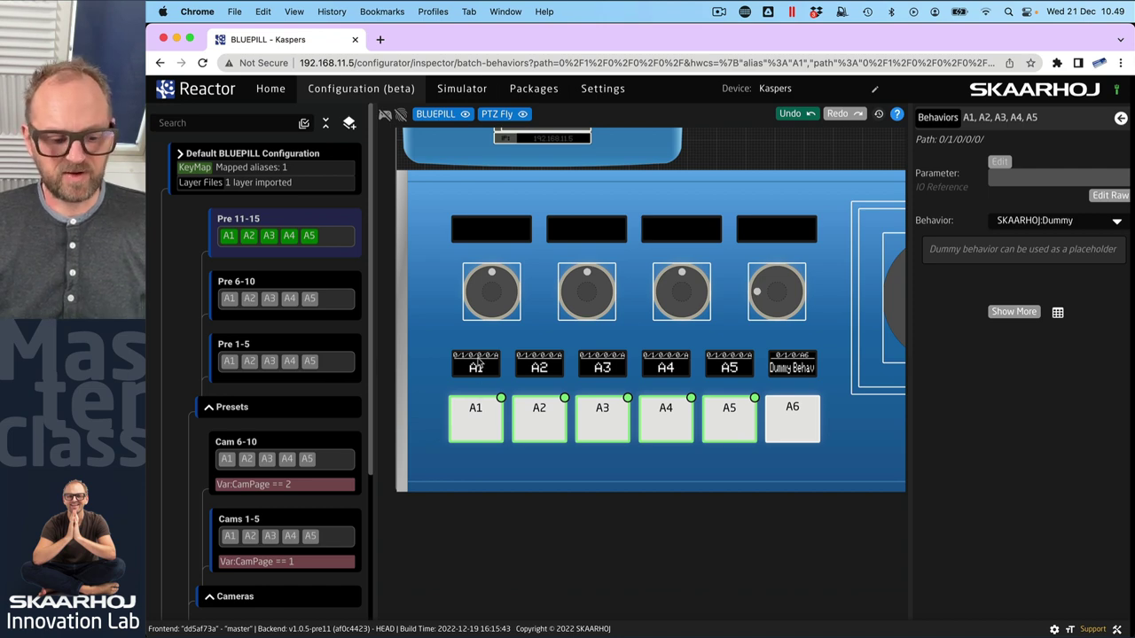
scroll(477, 363, "up", 3)
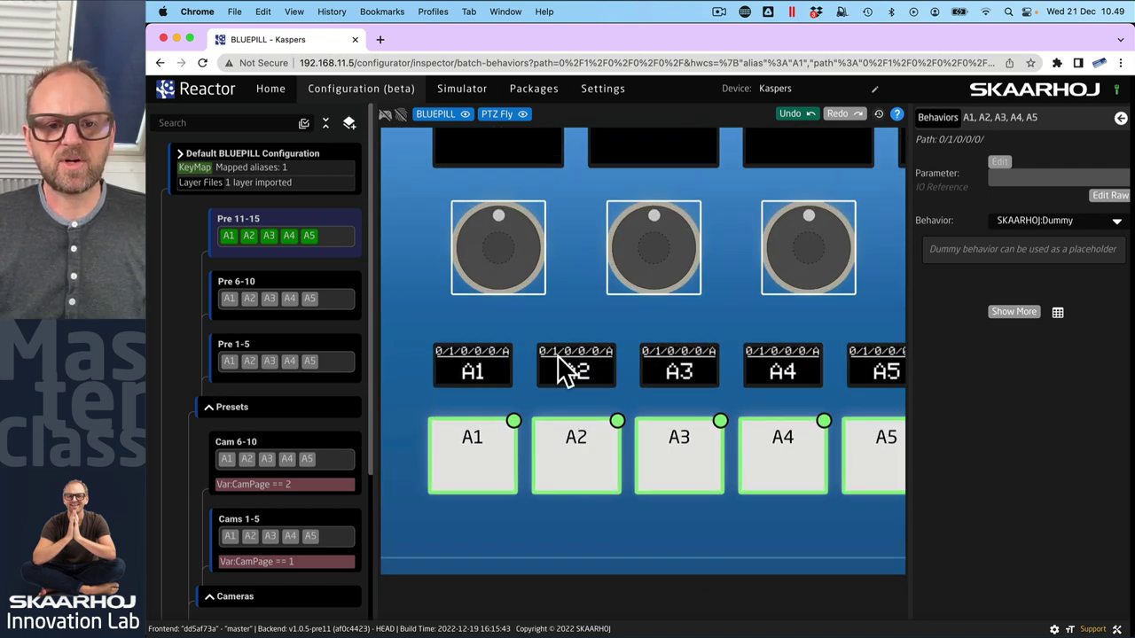
scroll(487, 357, "down", 5)
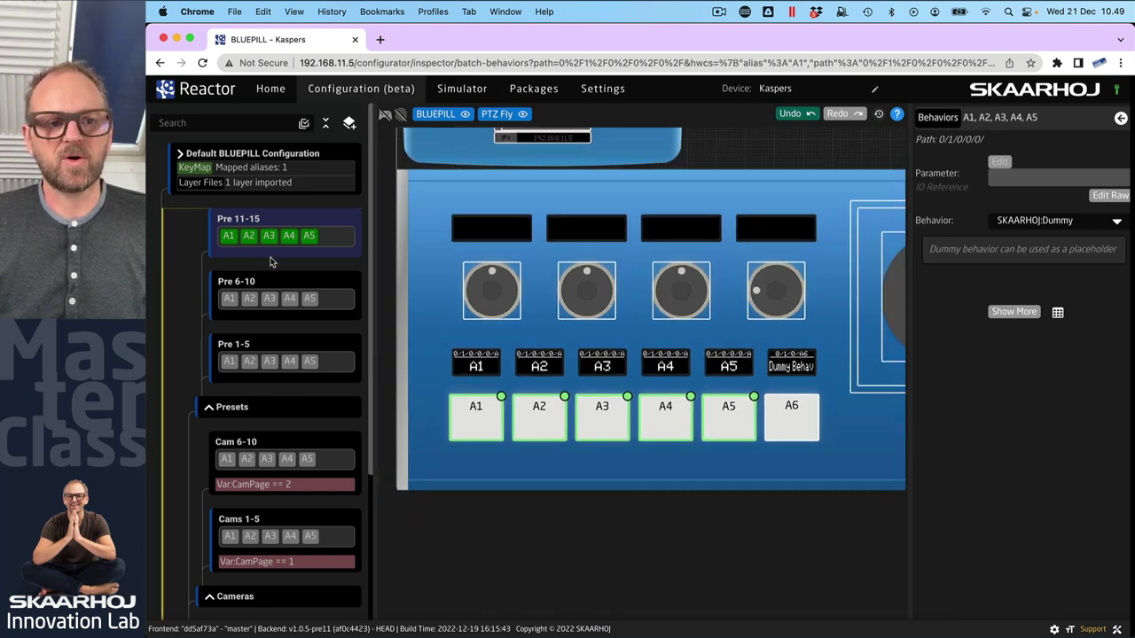
left_click(418, 342)
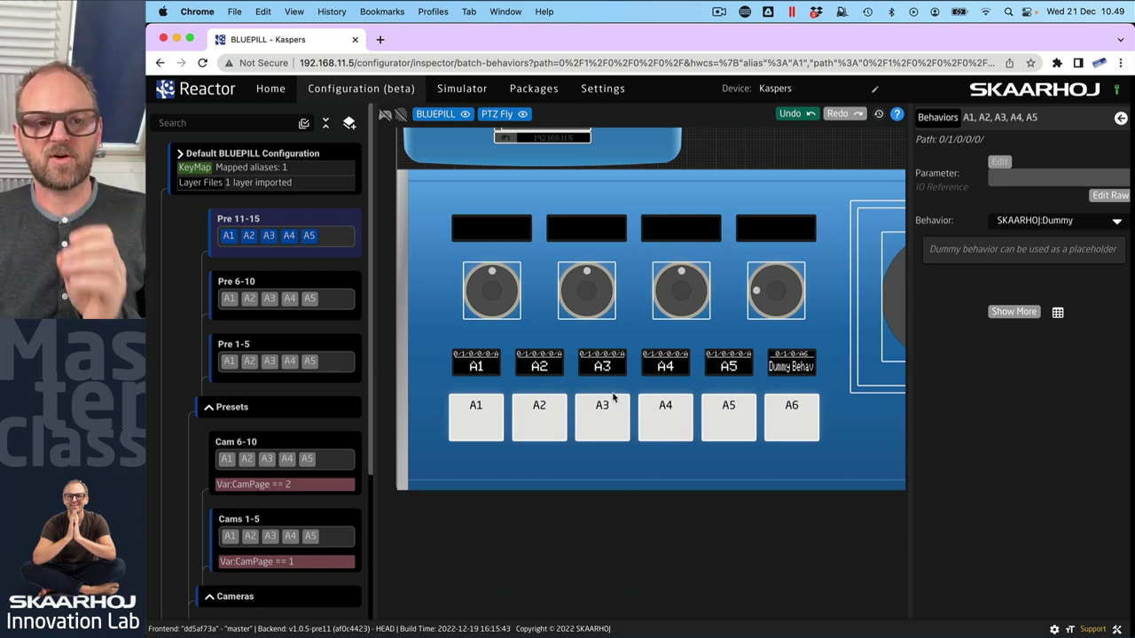
- Move the Cameras layer up so that it sits above the Presets layer under PTZFun
scroll(282, 438, "down", 2)
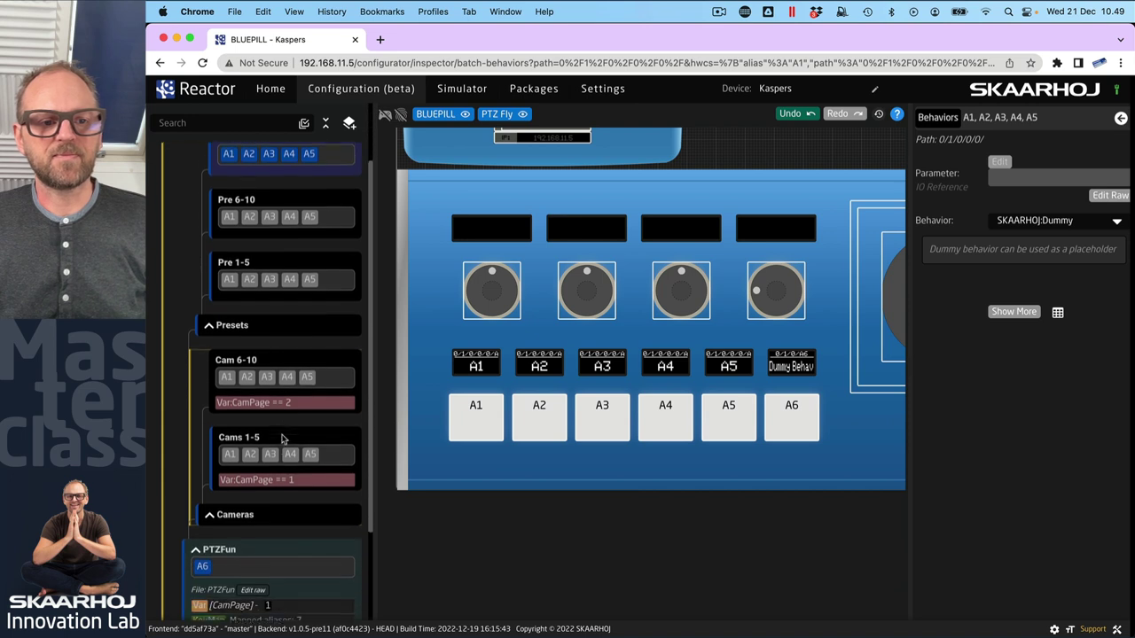
scroll(280, 434, "up", 2)
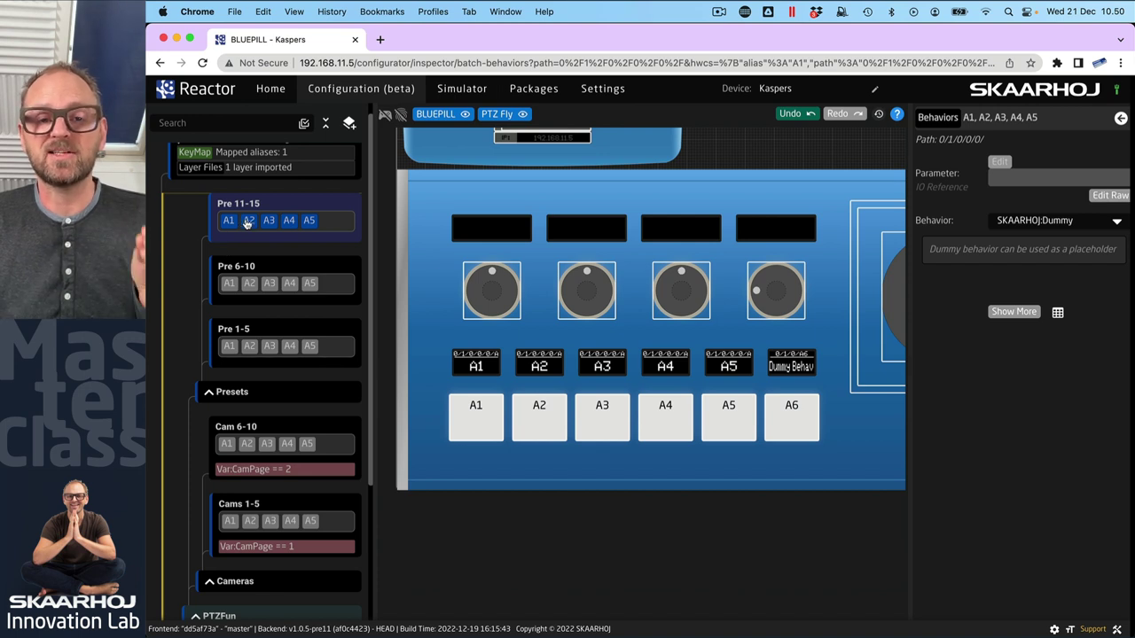
left_click(243, 585)
right_click(243, 585)
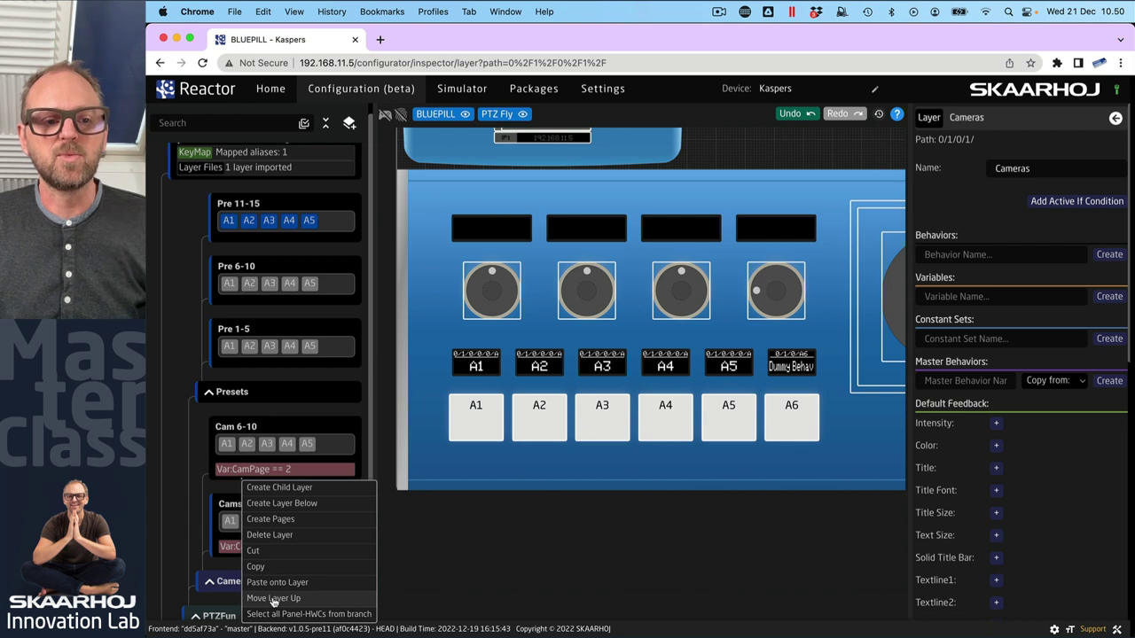
left_click(273, 598)
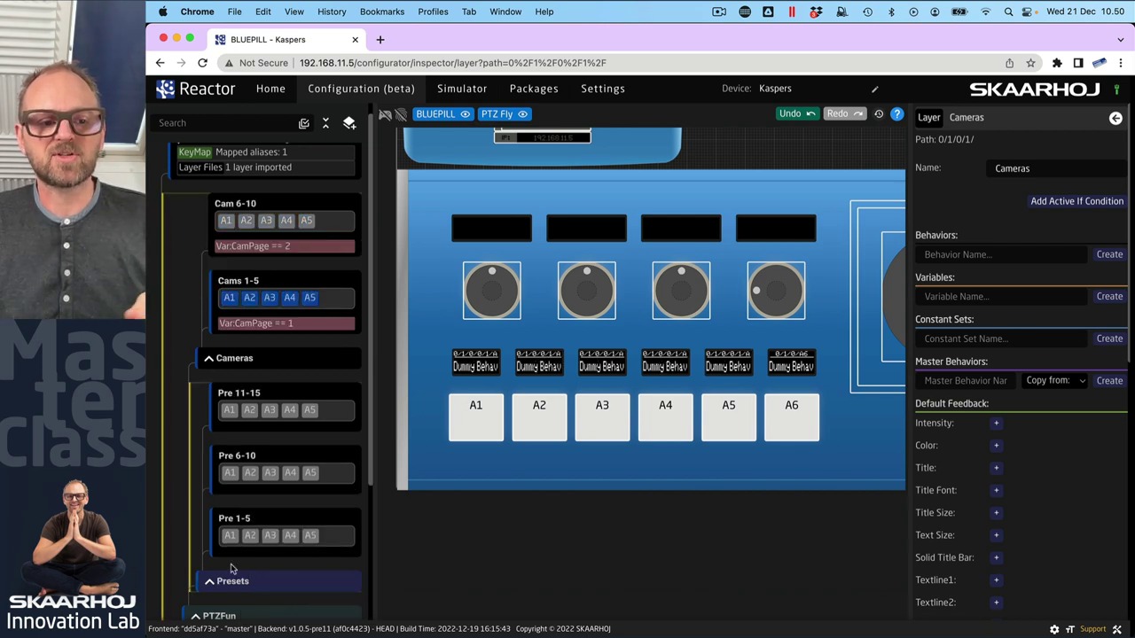
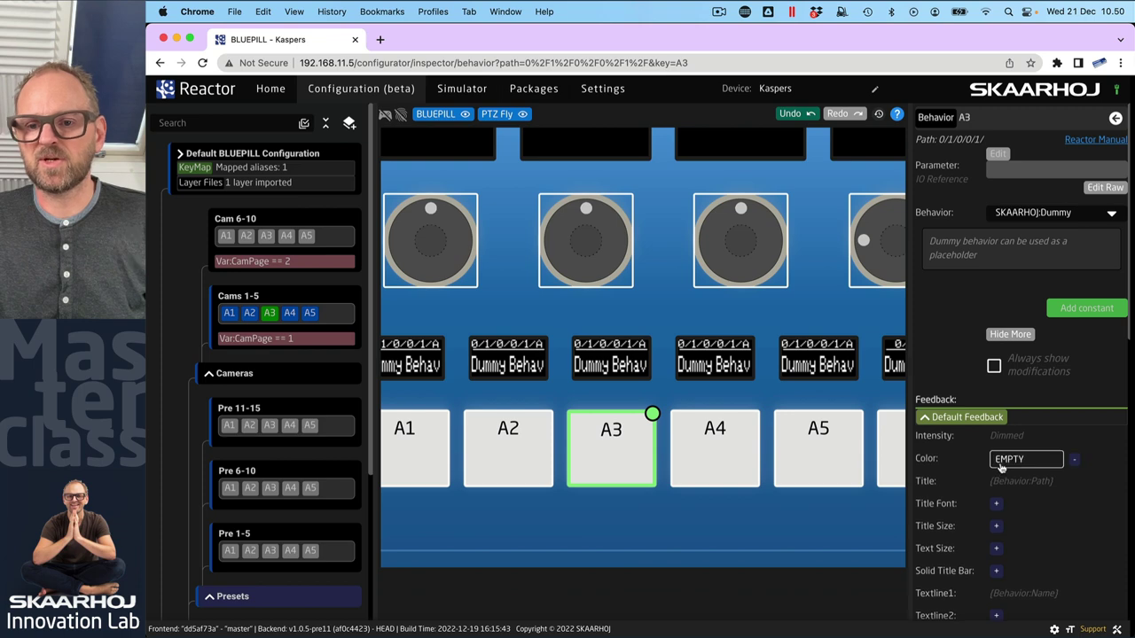
- Set the default feedback color of button A3 on Cams 1-5 to PINK, and change it to YELLOW
left_click(1020, 459)
left_click(603, 335)
left_click(529, 556)
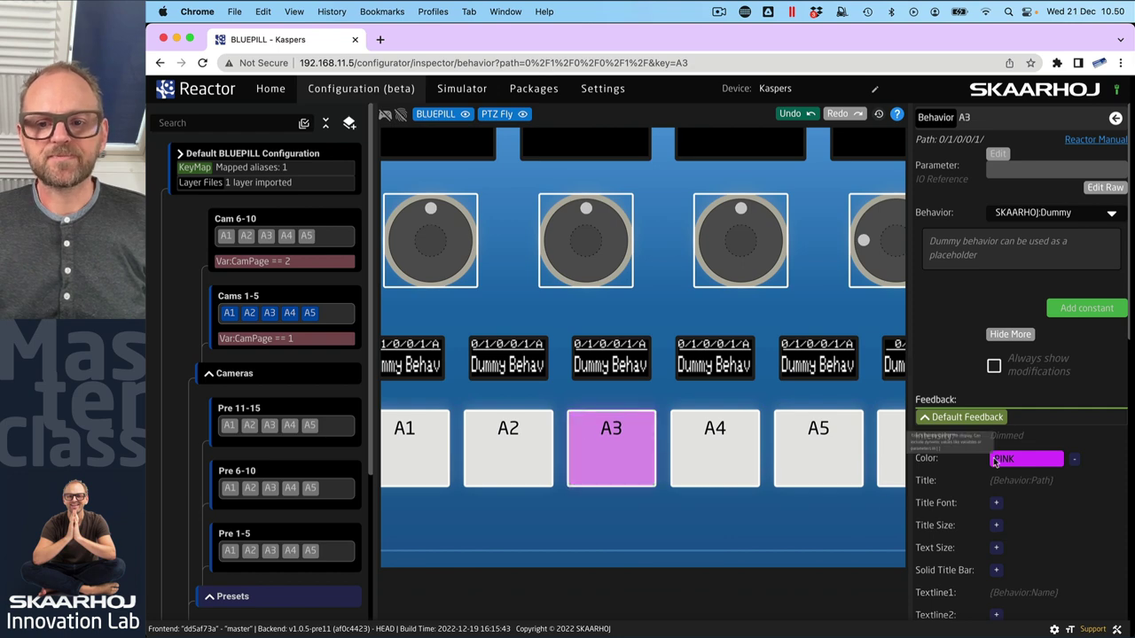
left_click(1026, 458)
left_click(712, 335)
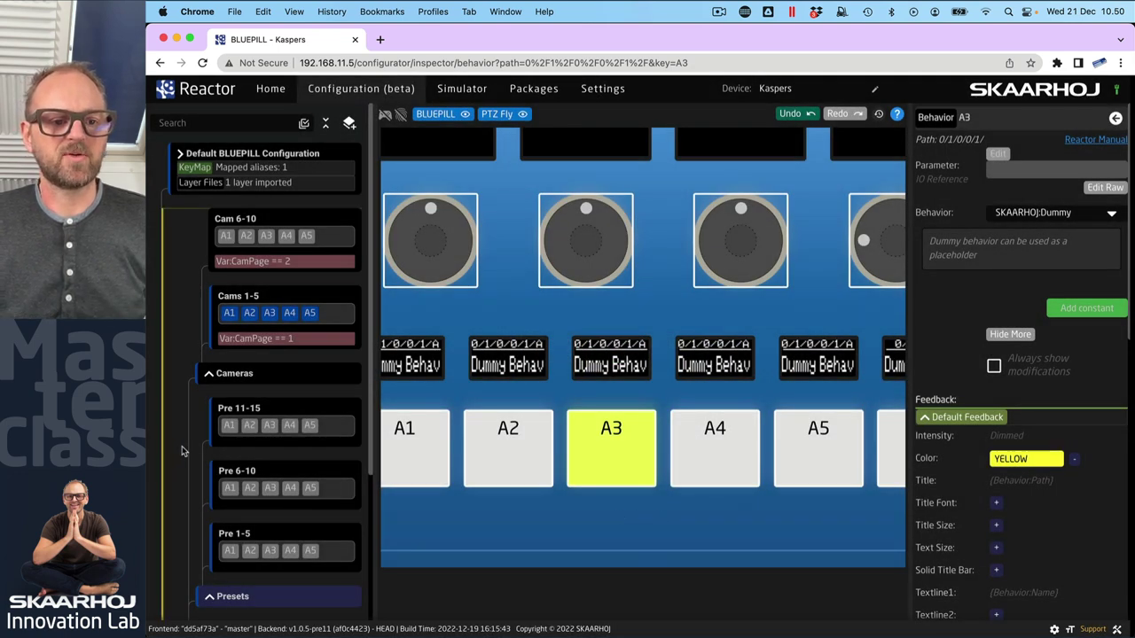
- Add a default feedback color to the Cameras layer and set it to WARM
scroll(181, 448, "down", 1)
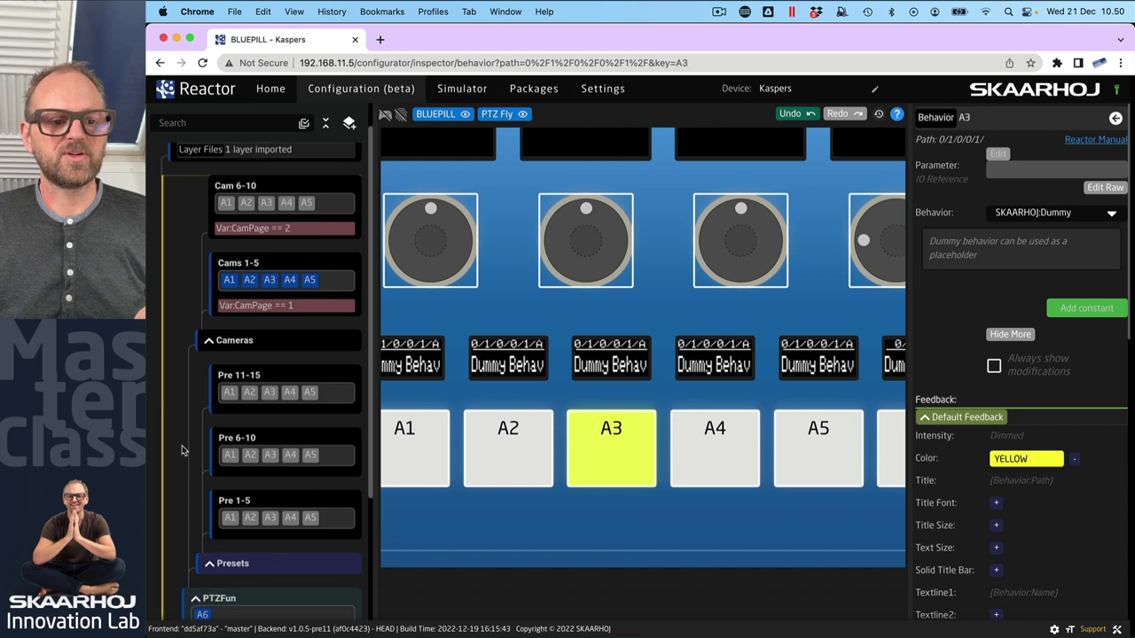
left_click(240, 344)
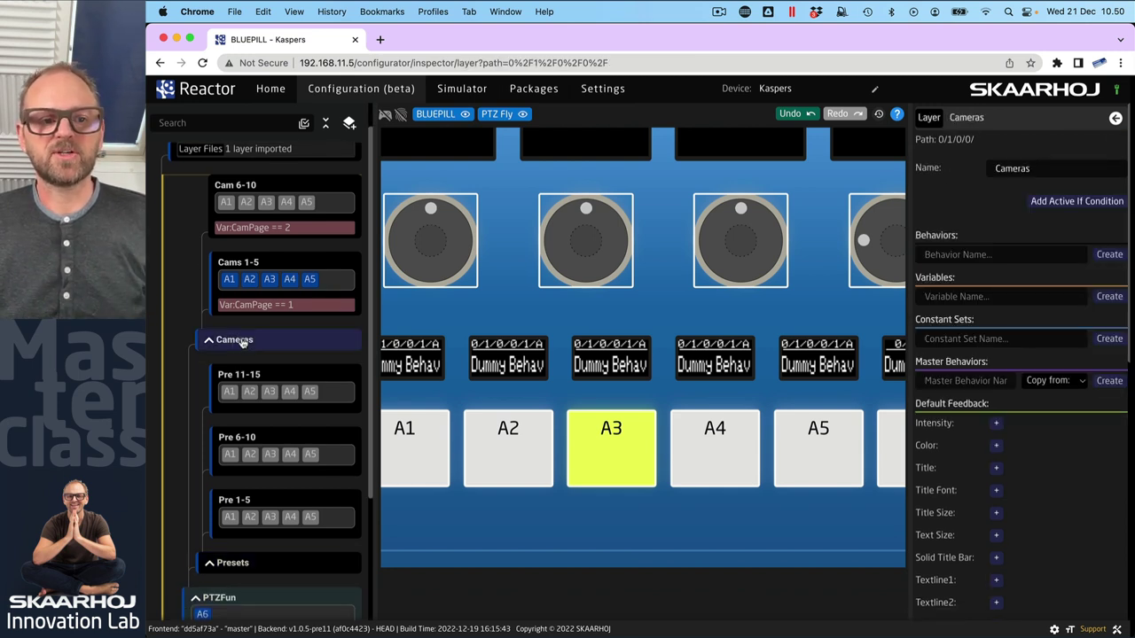
left_click(995, 447)
left_click(1018, 450)
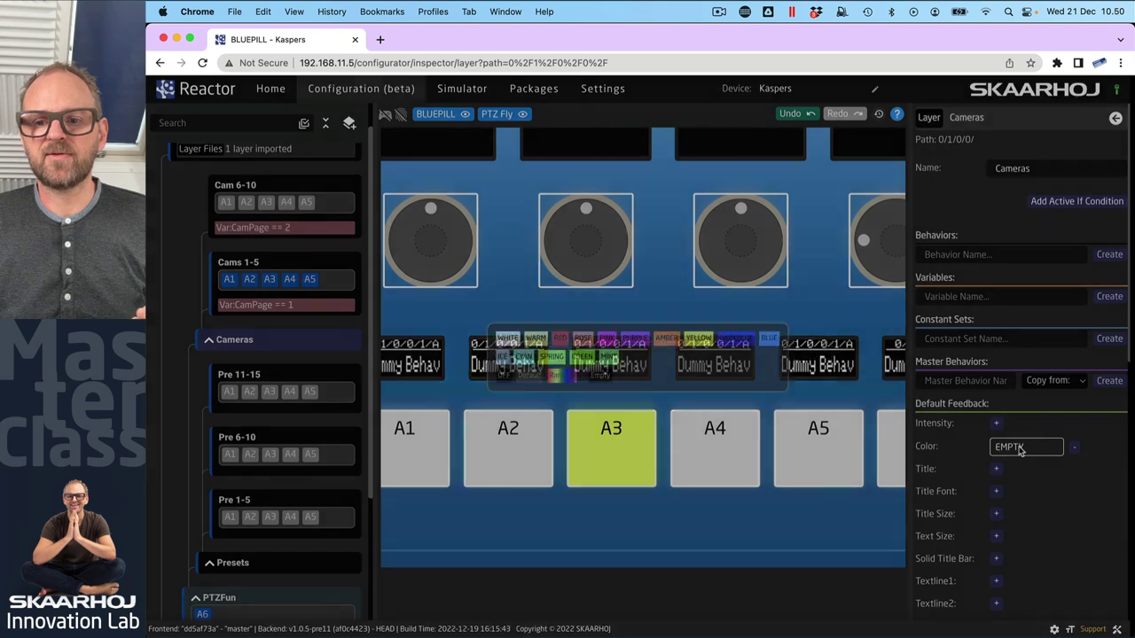
left_click(503, 333)
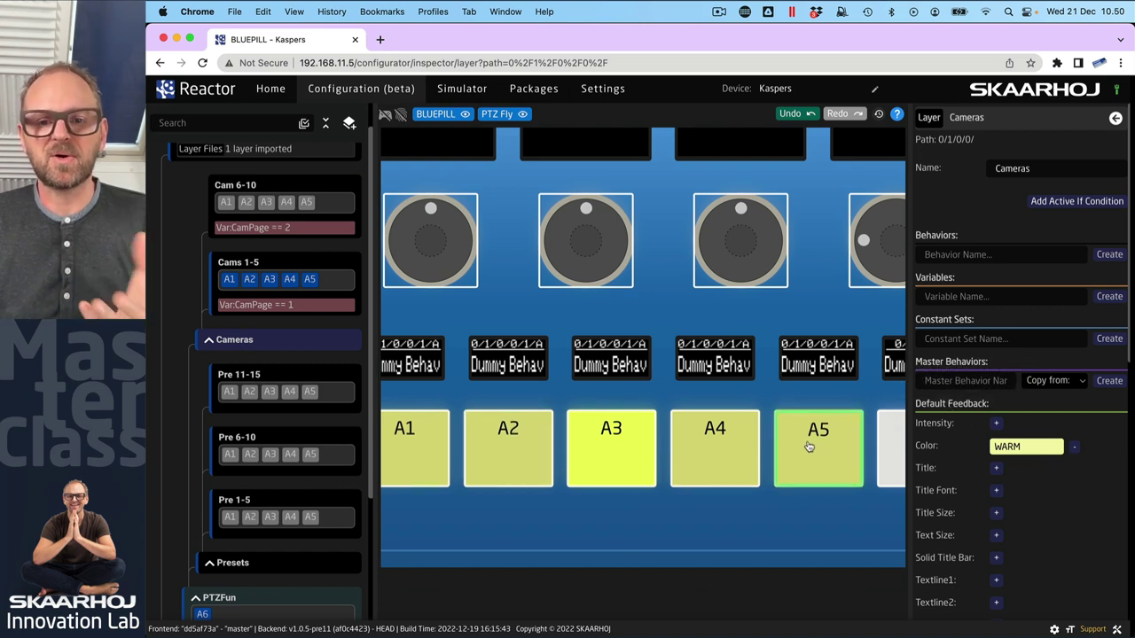
- Change the default feedback color of button A3 on Cams 1-5 to DARKBLUE
left_click(623, 460)
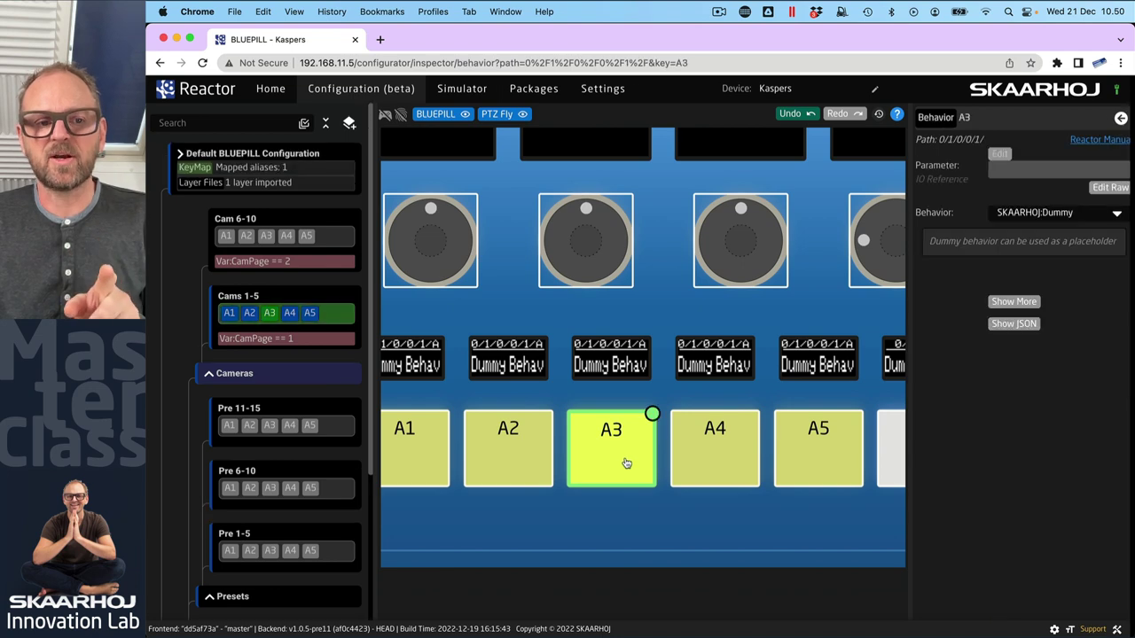
left_click(1024, 306)
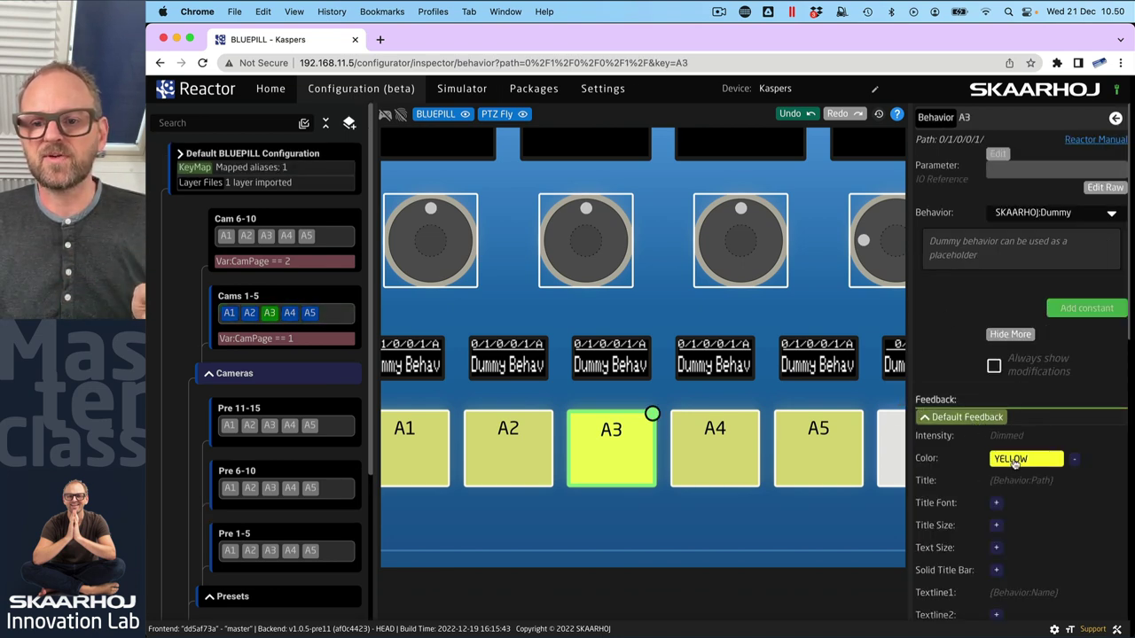
left_click(1001, 458)
left_click(768, 332)
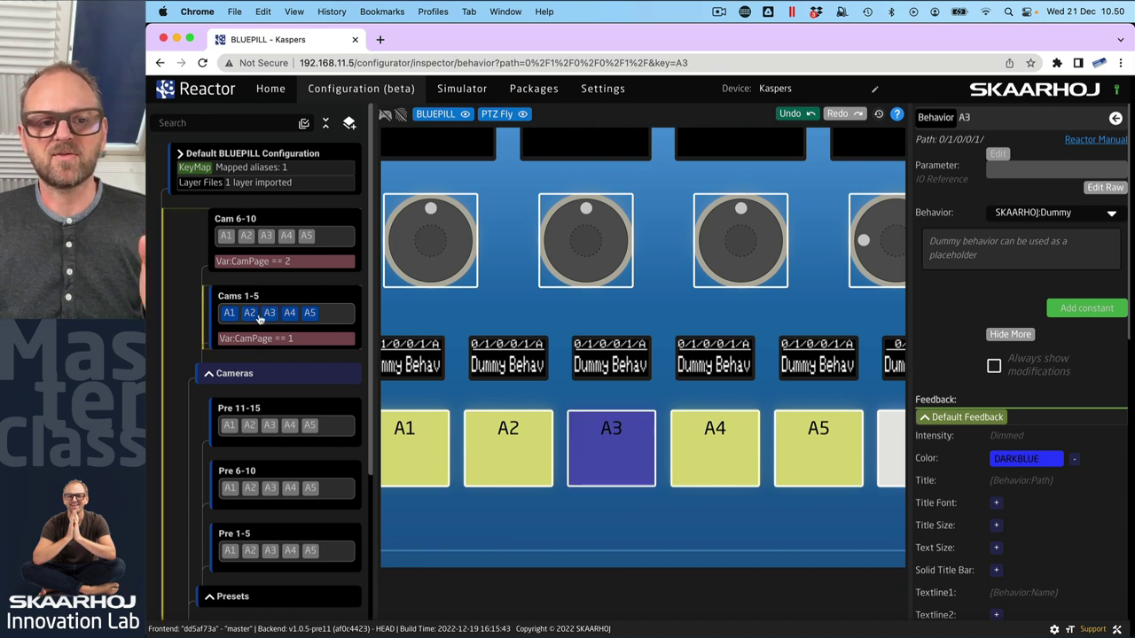
- Switch the CamPage variable to Page 2 and back to Page 1 to check the button colors on both camera layers
scroll(310, 519, "down", 4)
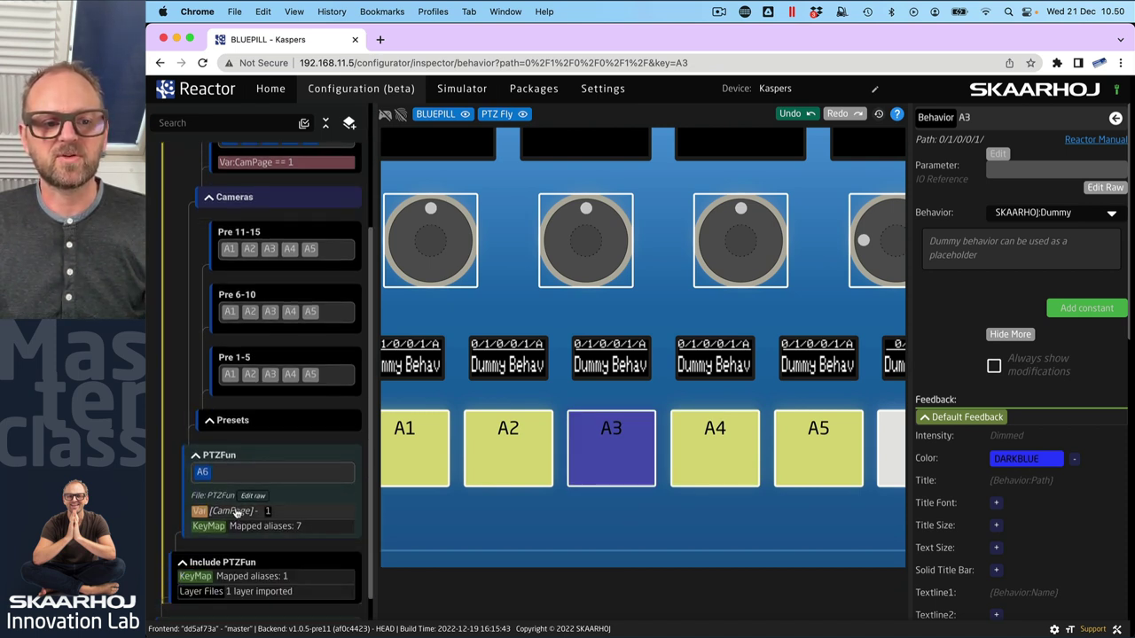
left_click(240, 509)
left_click(1103, 410)
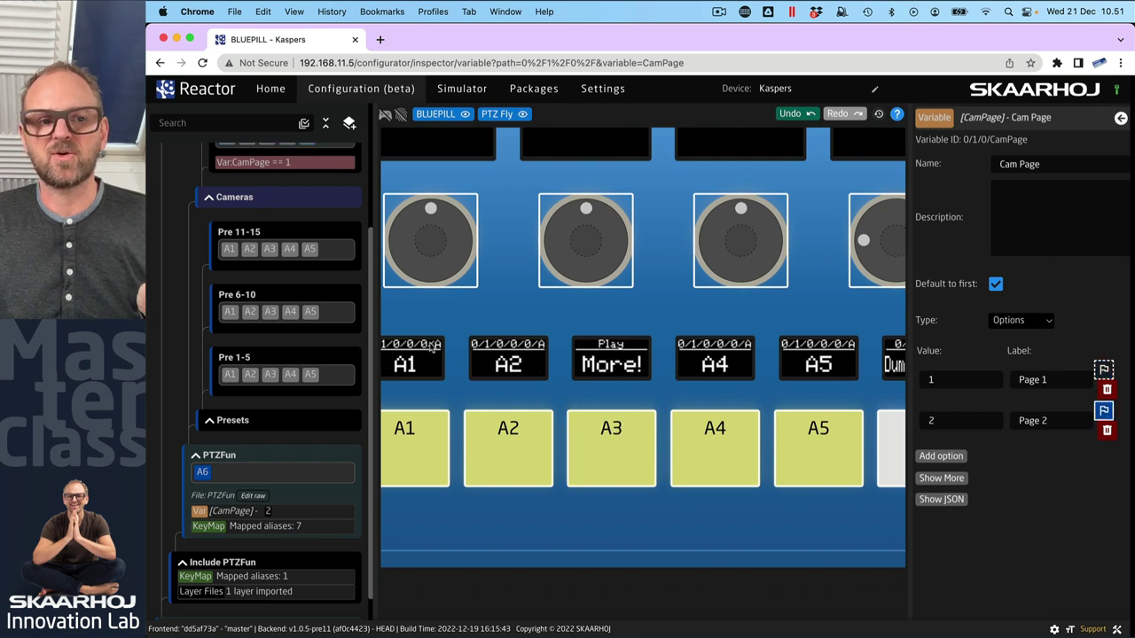
scroll(332, 343, "up", 3)
scroll(332, 343, "up", 1)
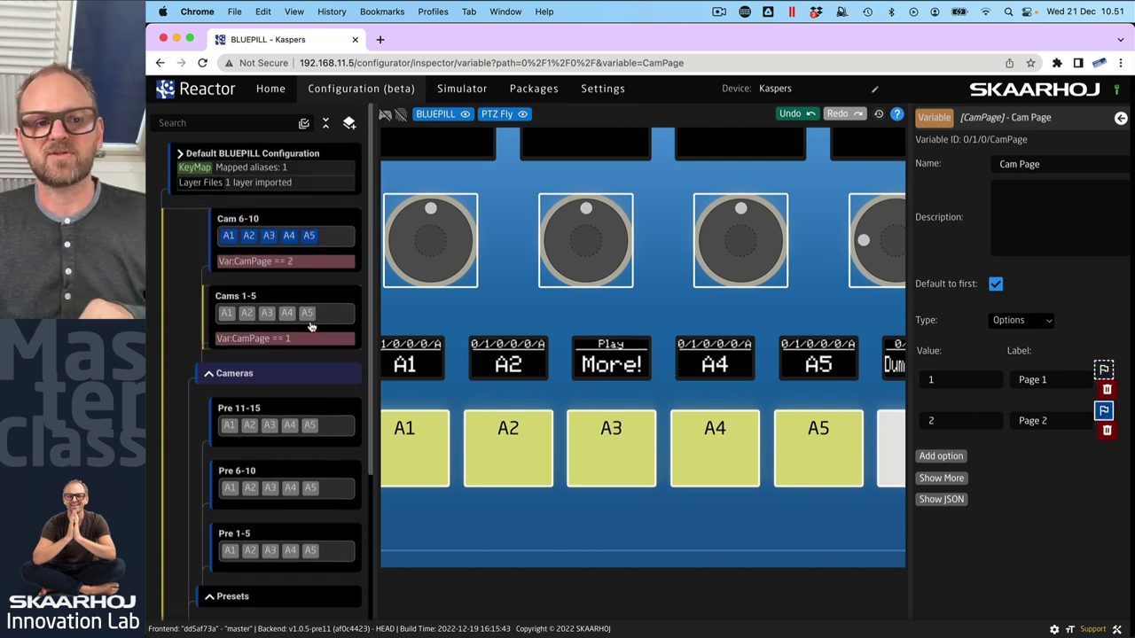
scroll(273, 354, "down", 4)
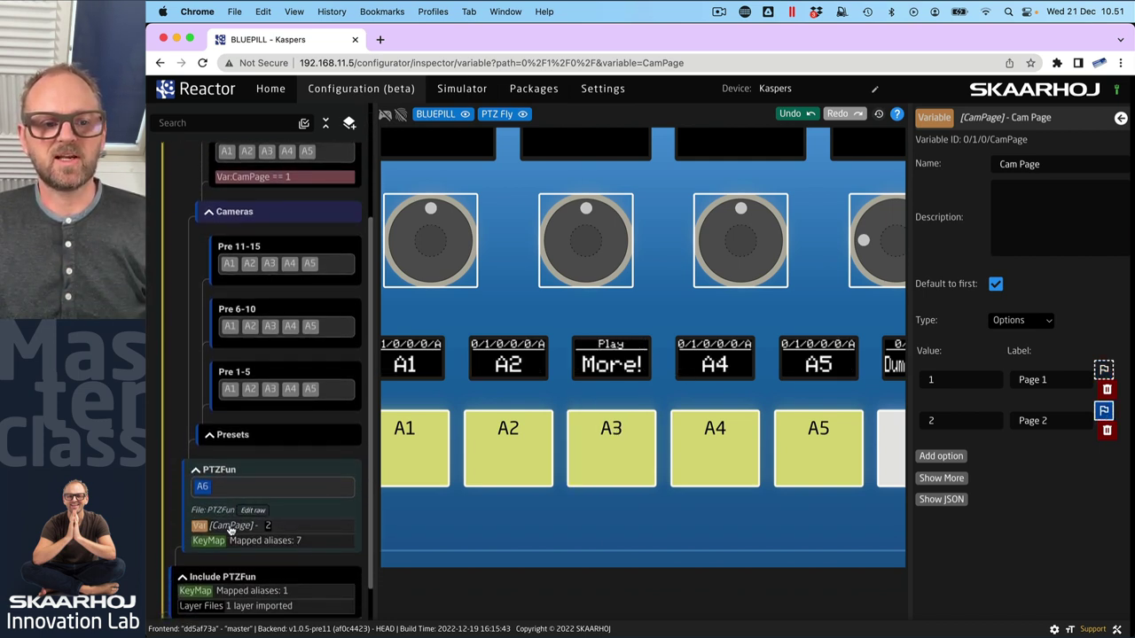
left_click(1103, 370)
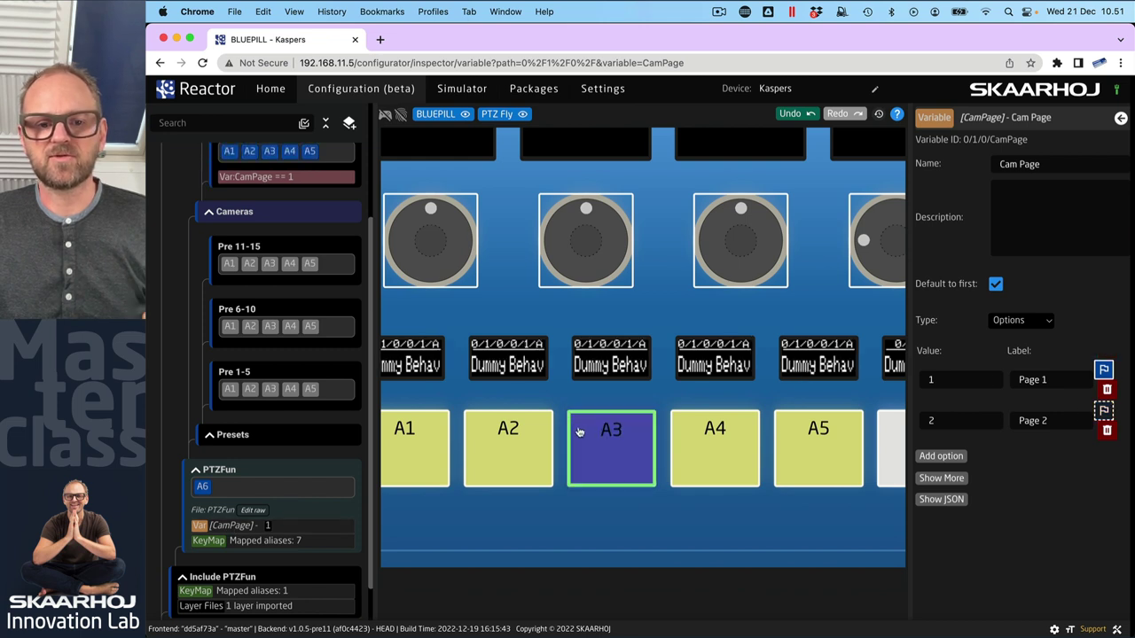
- Remove the individual default feedback color from button A3 on the Cams 1-5 layer
left_click(612, 447)
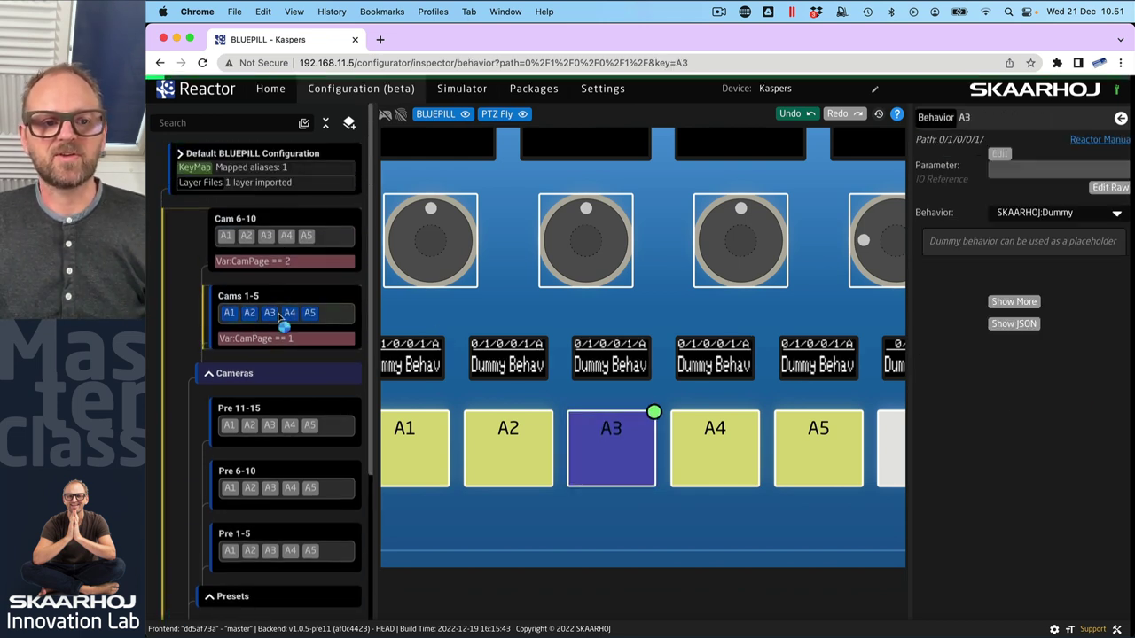
left_click(1019, 305)
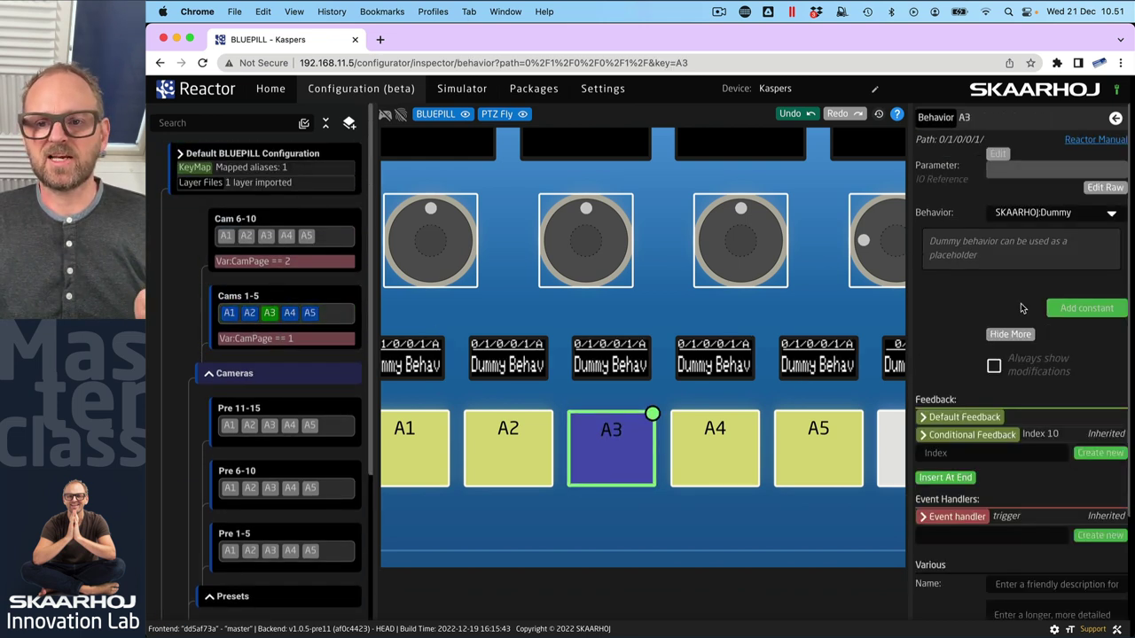
left_click(972, 419)
left_click(1020, 460)
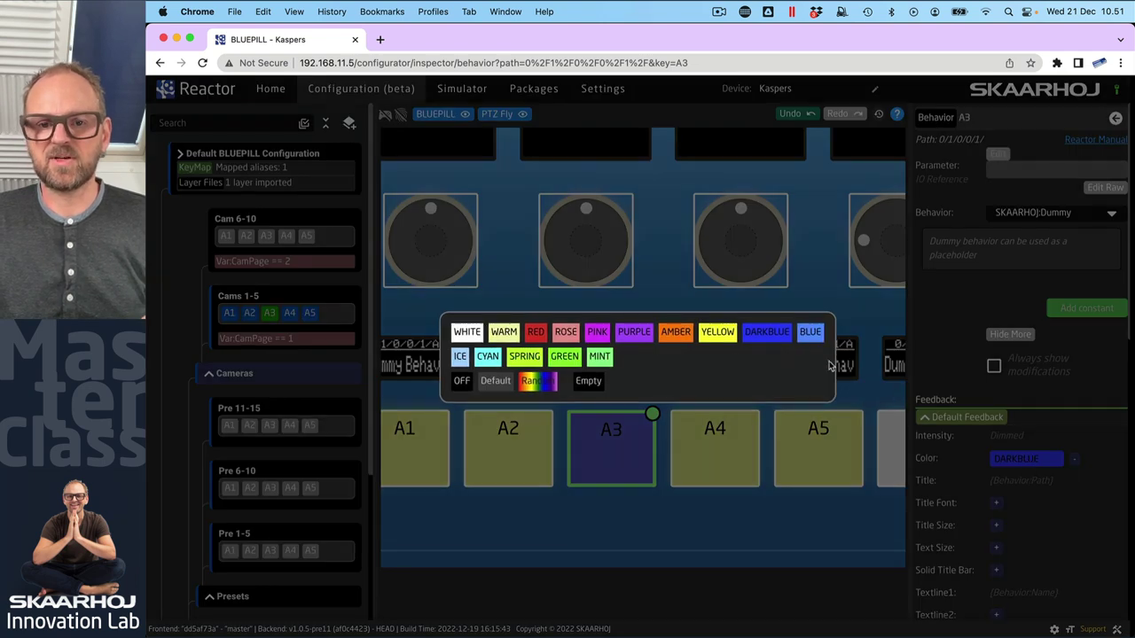
left_click(1100, 470)
left_click(1075, 460)
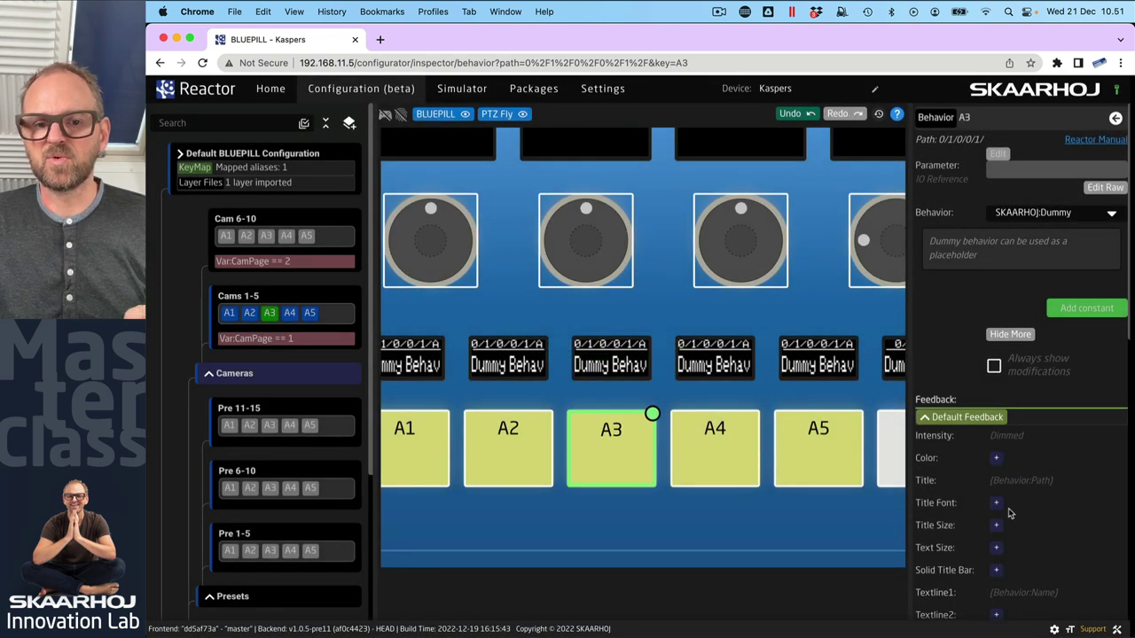
- Add a default feedback color to the Presets layer and set it to PINK
scroll(257, 479, "down", 3)
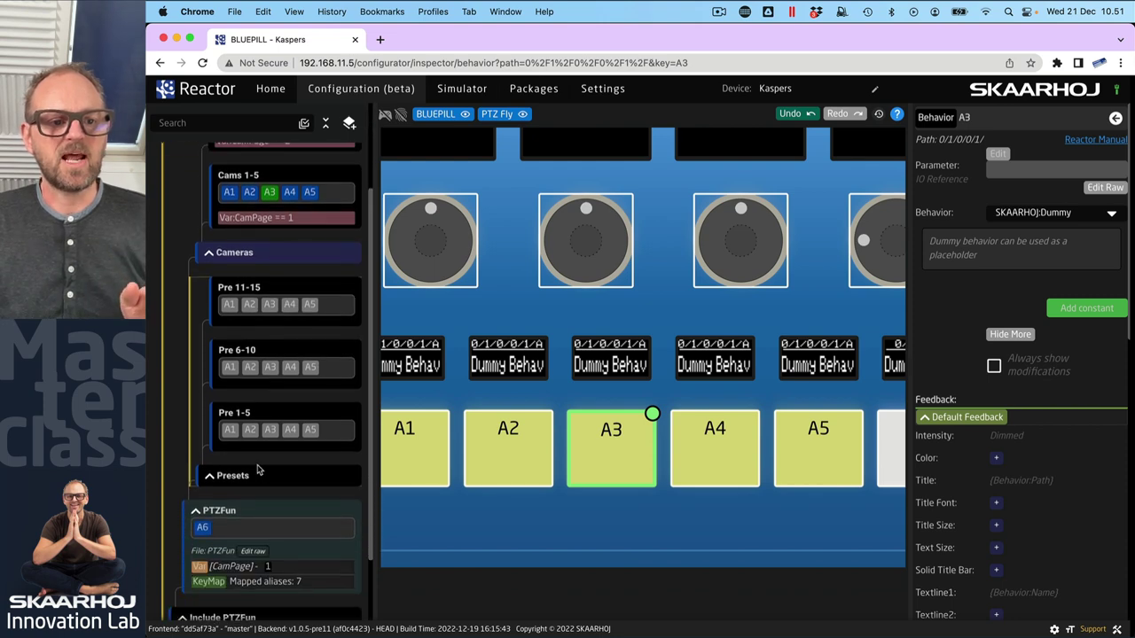
left_click(257, 466)
left_click(997, 450)
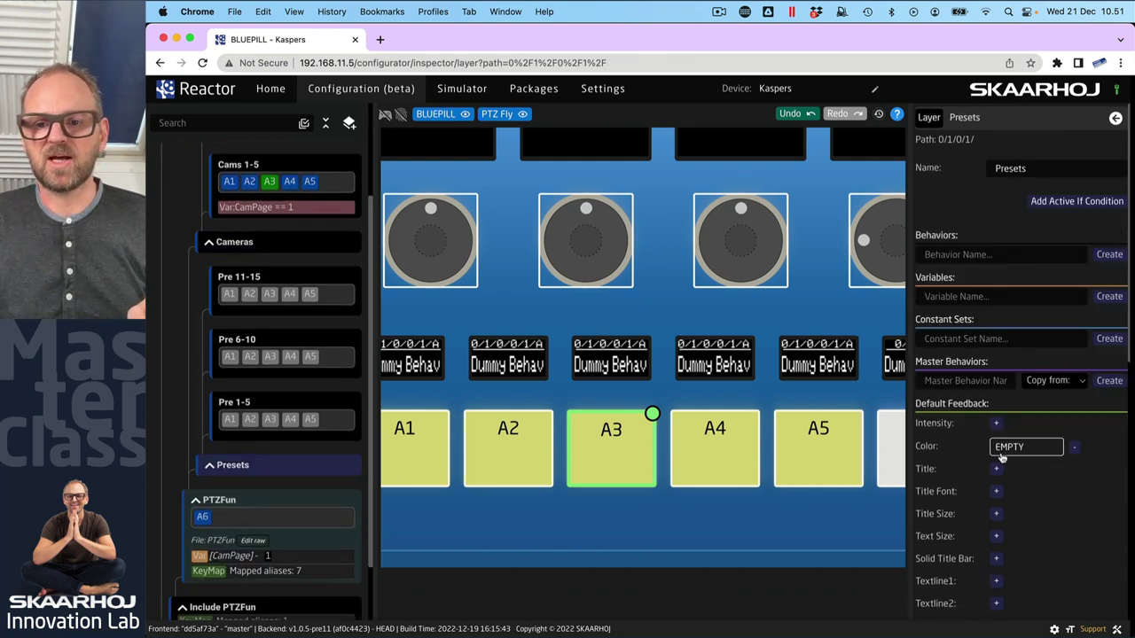
left_click(1019, 451)
left_click(596, 332)
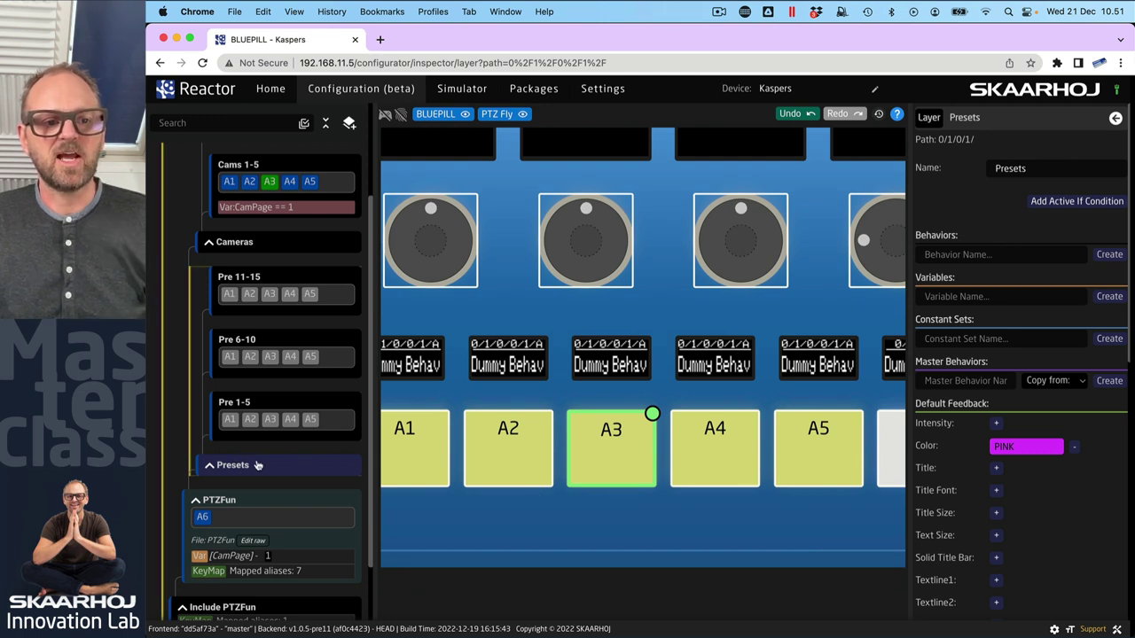
scroll(262, 461, "up", 3)
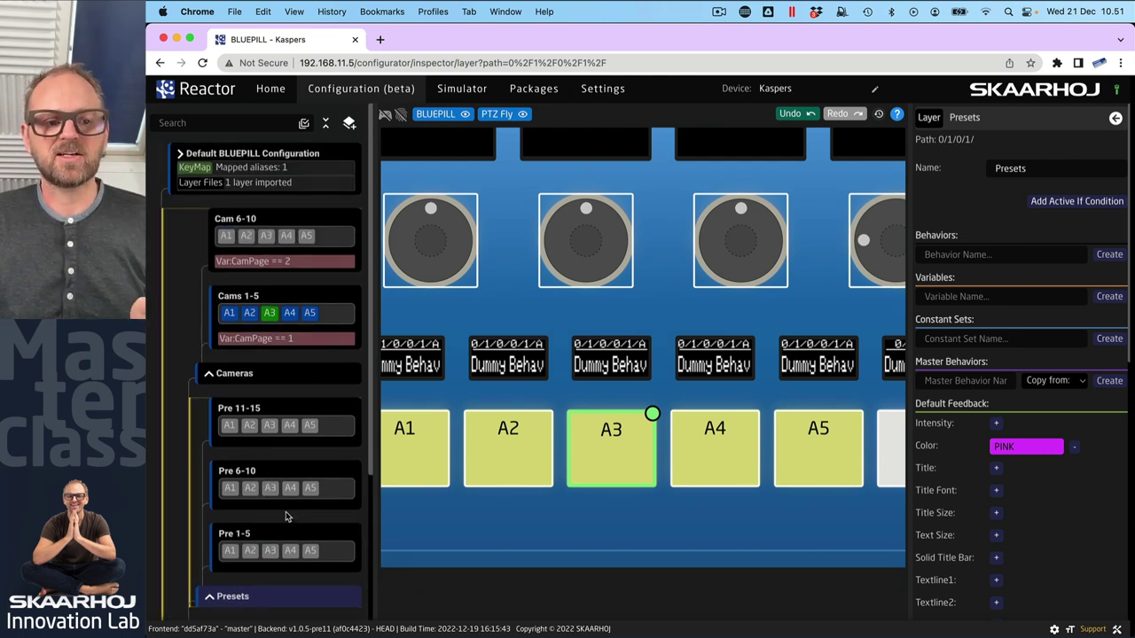
scroll(285, 517, "down", 3)
right_click(236, 454)
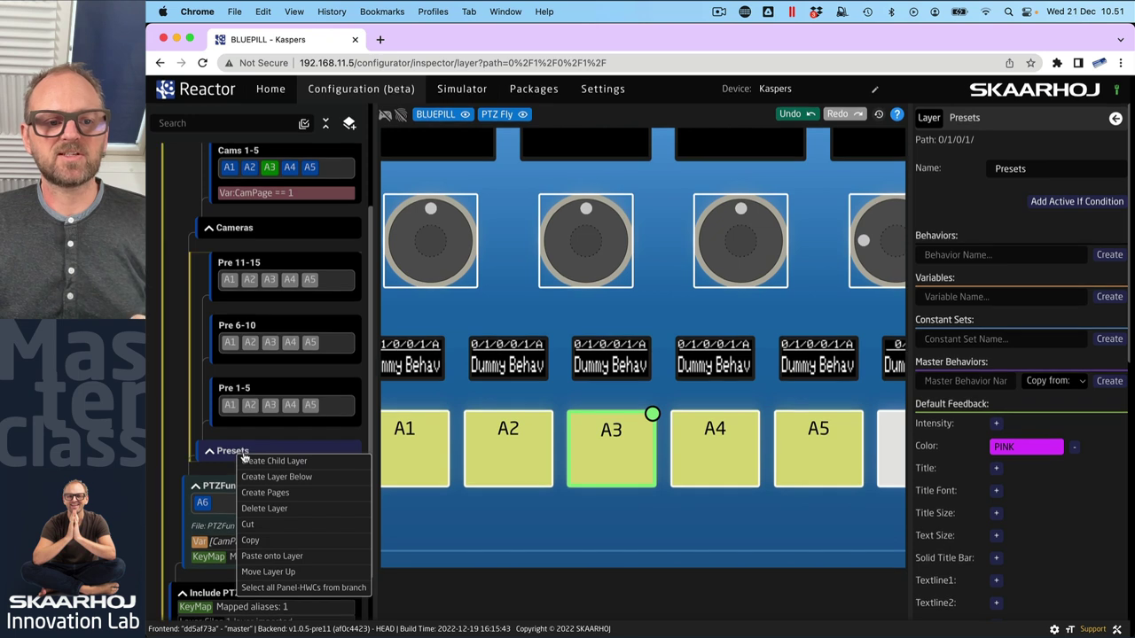
left_click(222, 454)
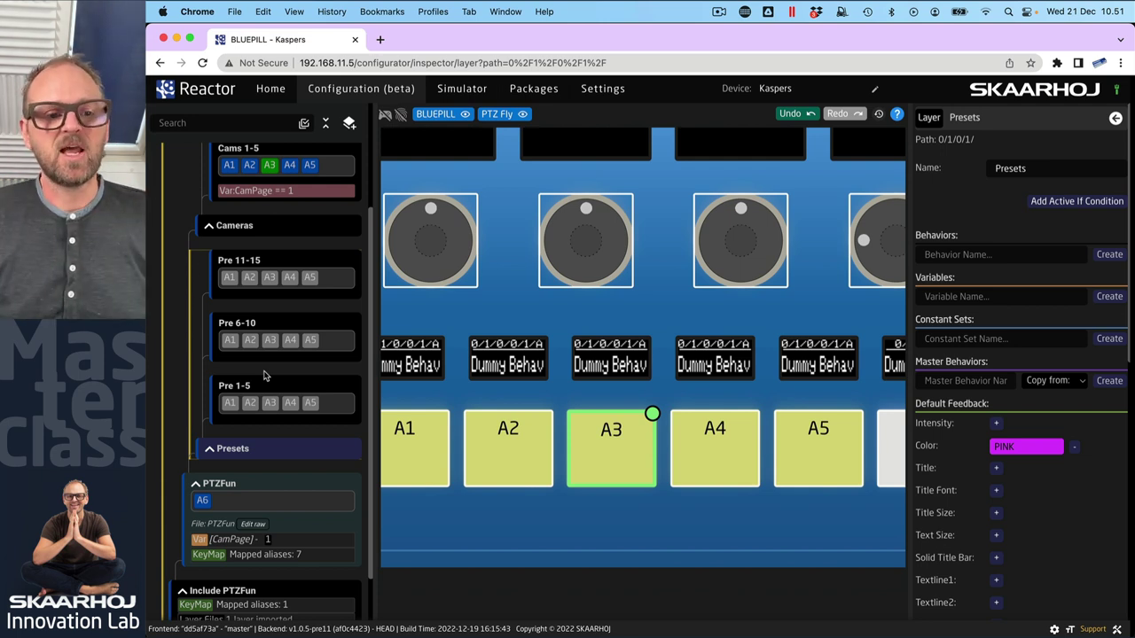
right_click(291, 515)
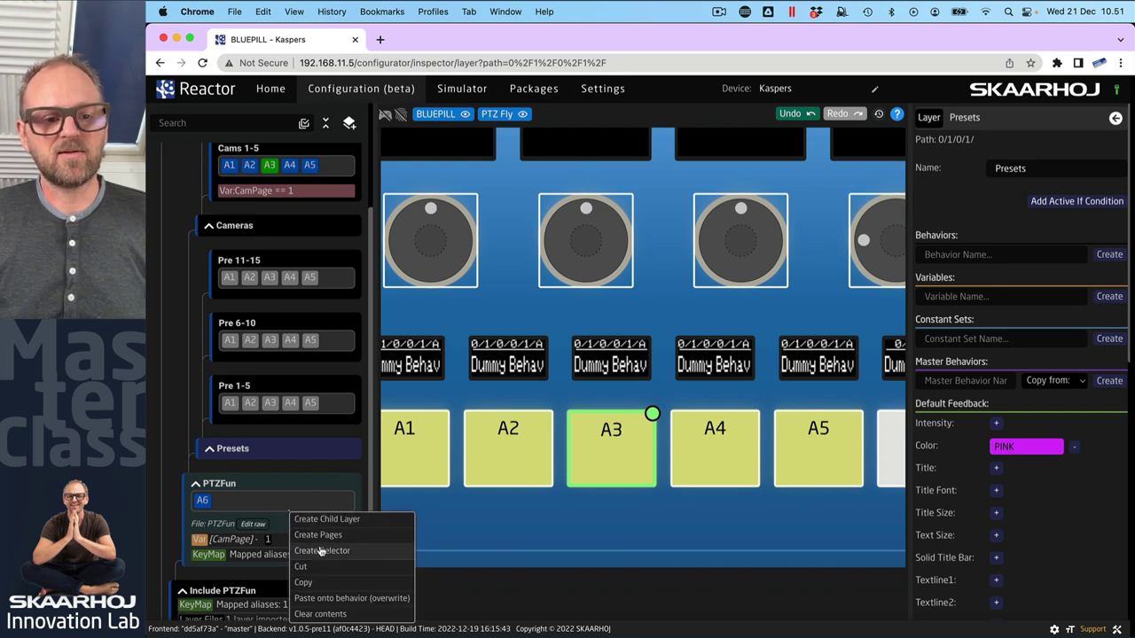
- Create a variable named CamOrPre on the PTZFun layer and open its settings
left_click(271, 529)
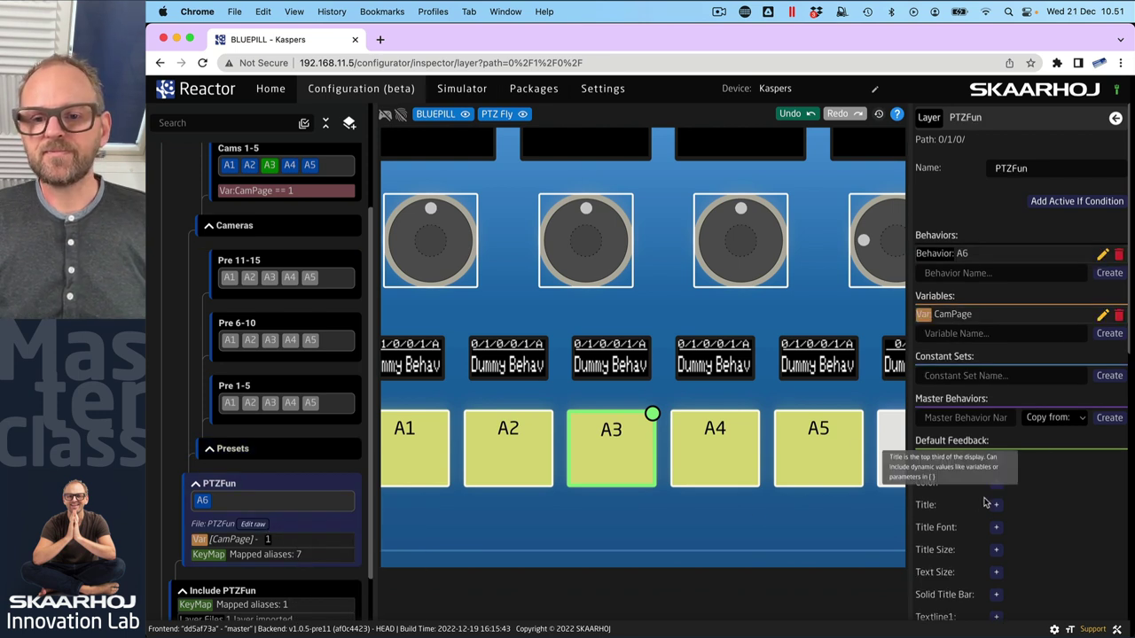
left_click(945, 333)
type("Cam")
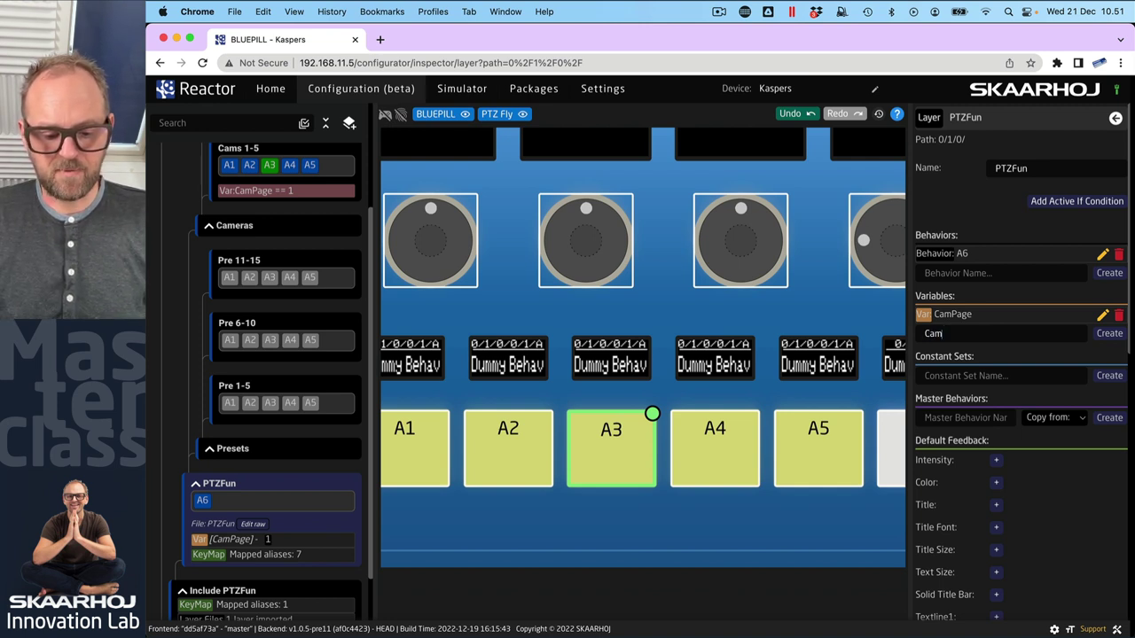
type("OrPre")
left_click(1121, 334)
left_click(953, 319)
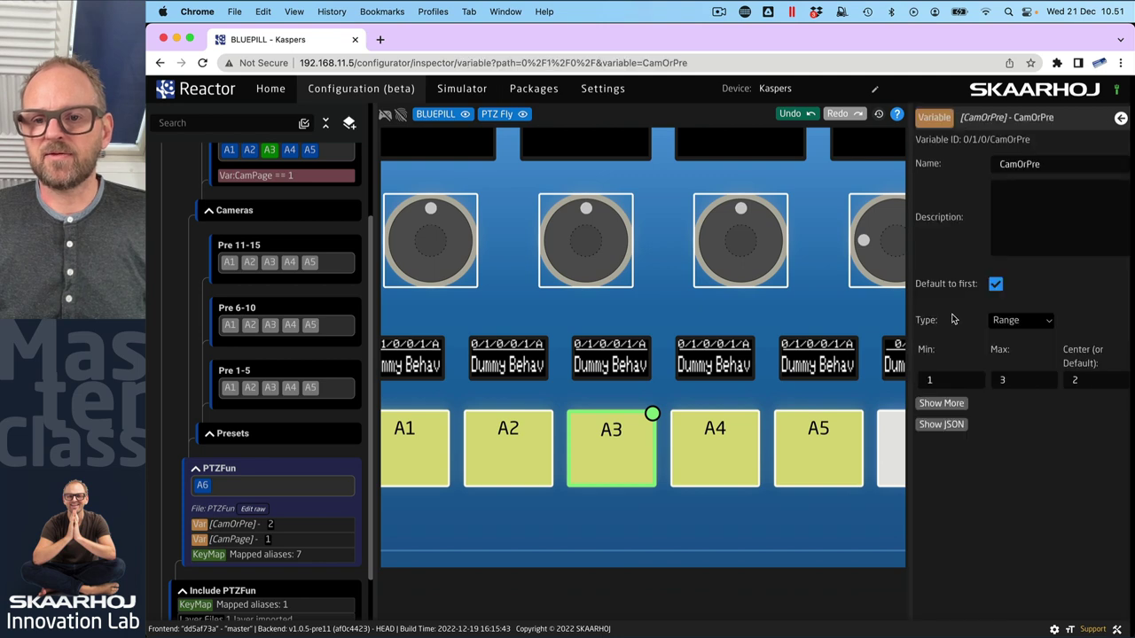
- Make CamOrPre an Options variable with cam labelled Cameras and pre labelled Presets, and select Presets as its current value
left_click(1015, 321)
left_click(1015, 334)
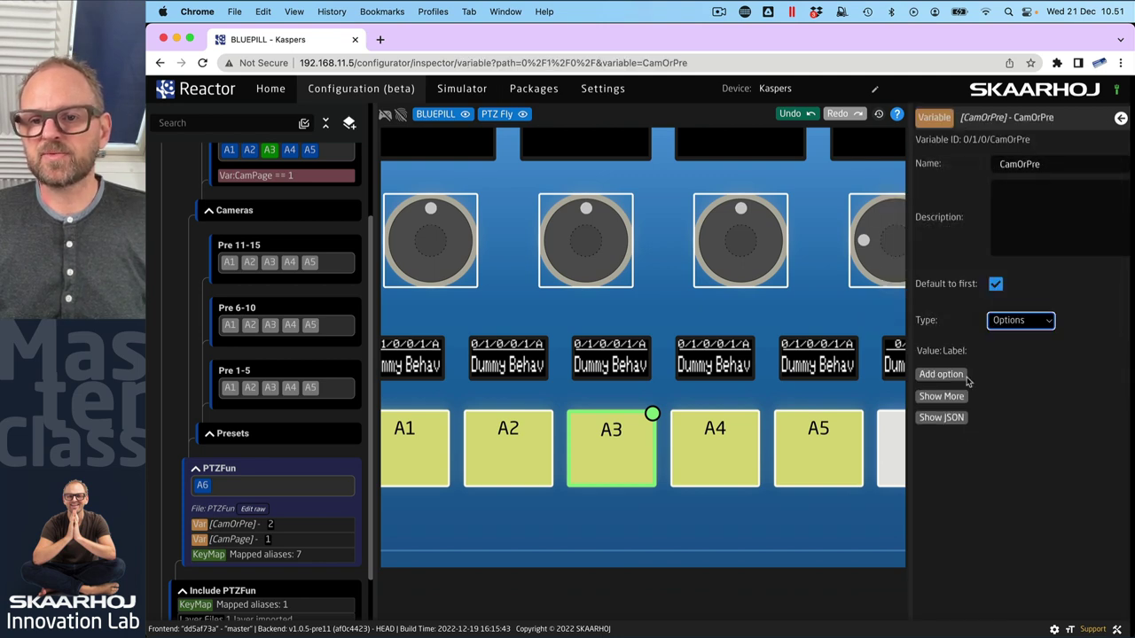
left_click(941, 375)
left_click(943, 414)
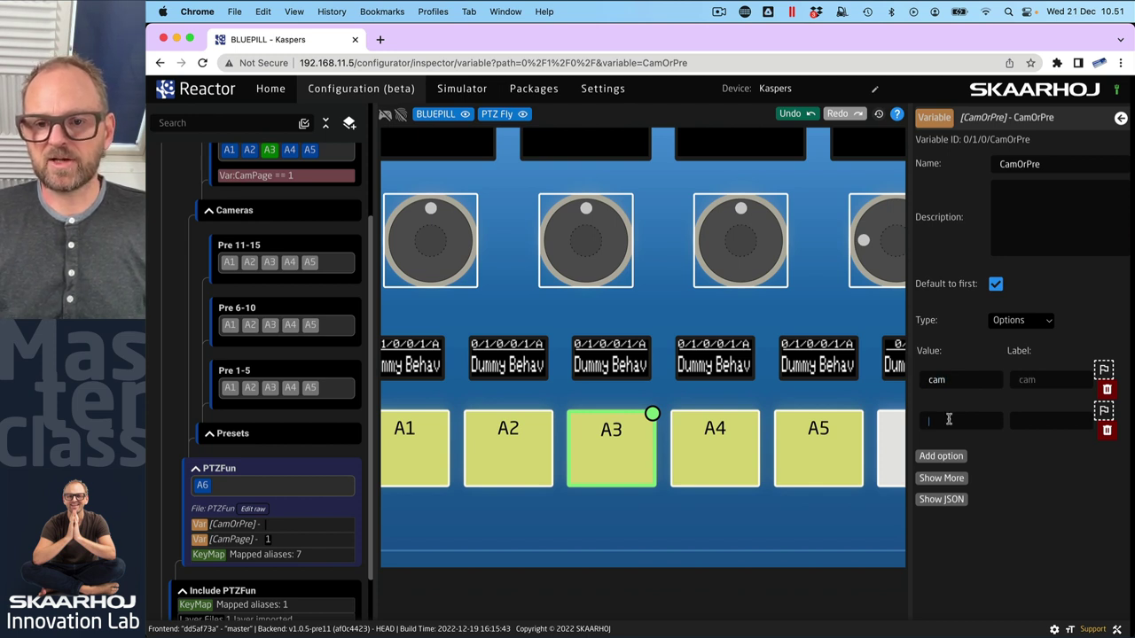
left_click(1043, 378)
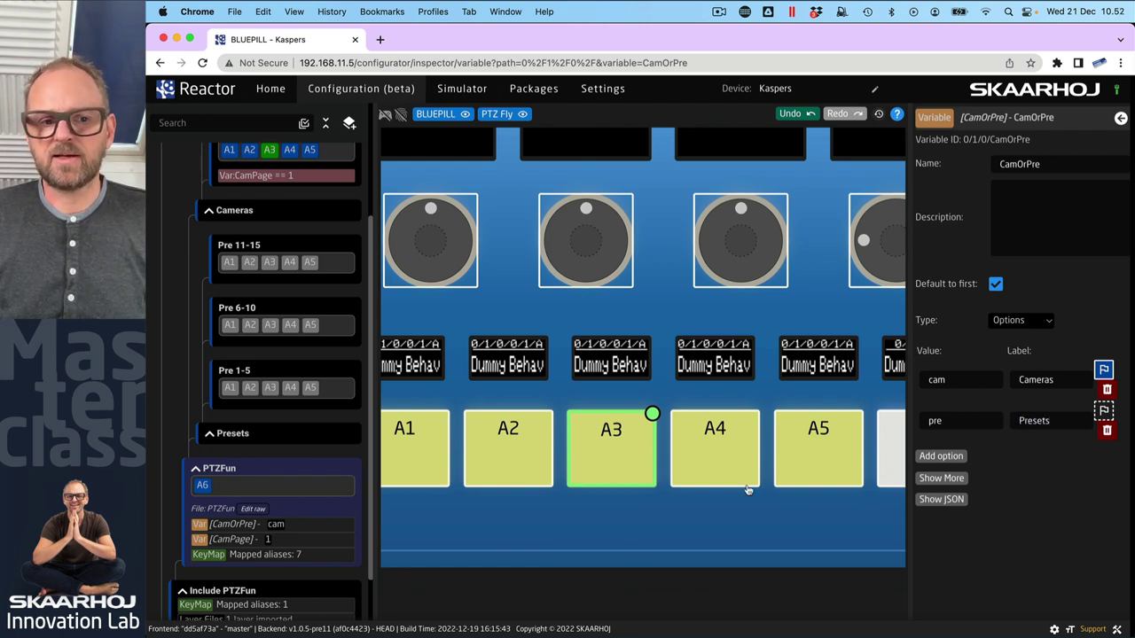
left_click(1104, 411)
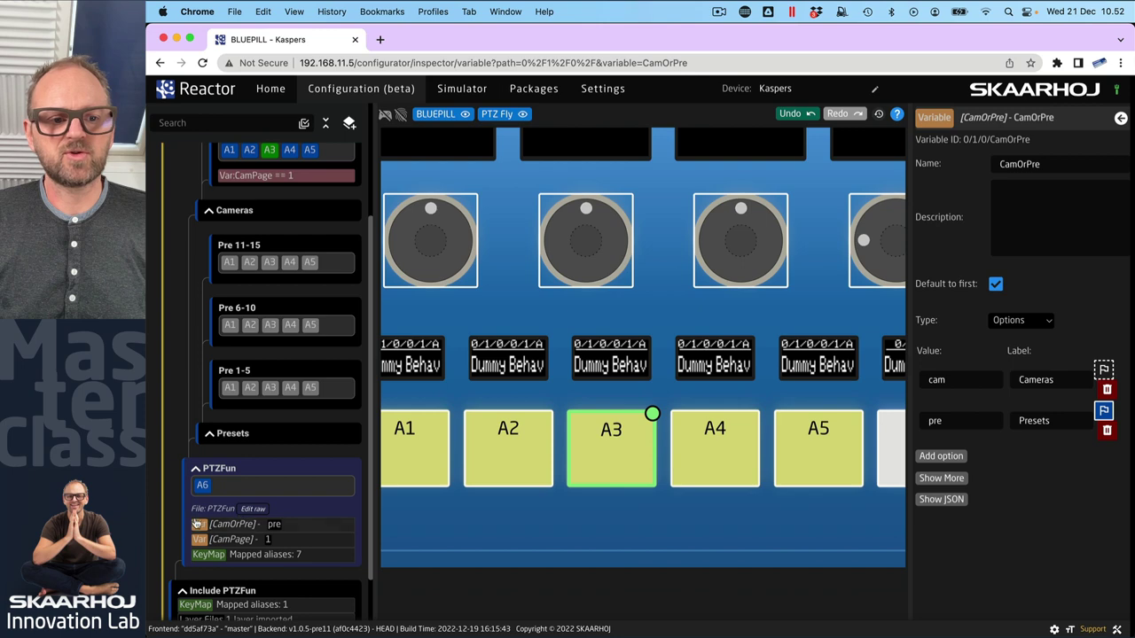
- Add an Active If condition to the Presets layer requiring Var:CamOrPre to be equal to pre
left_click(264, 436)
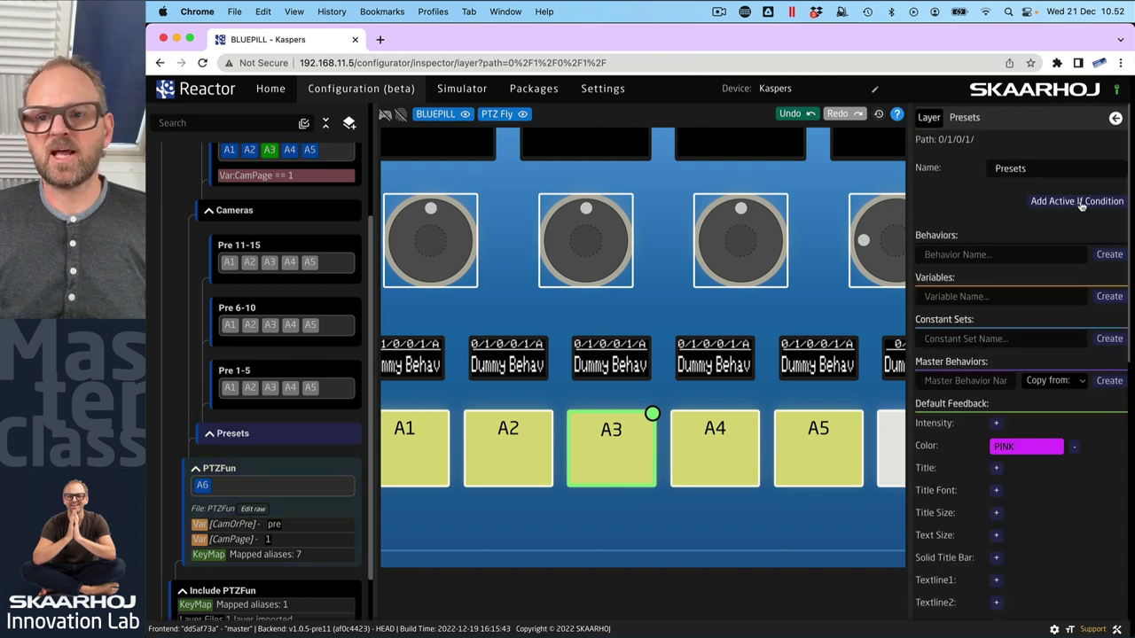
left_click(996, 193)
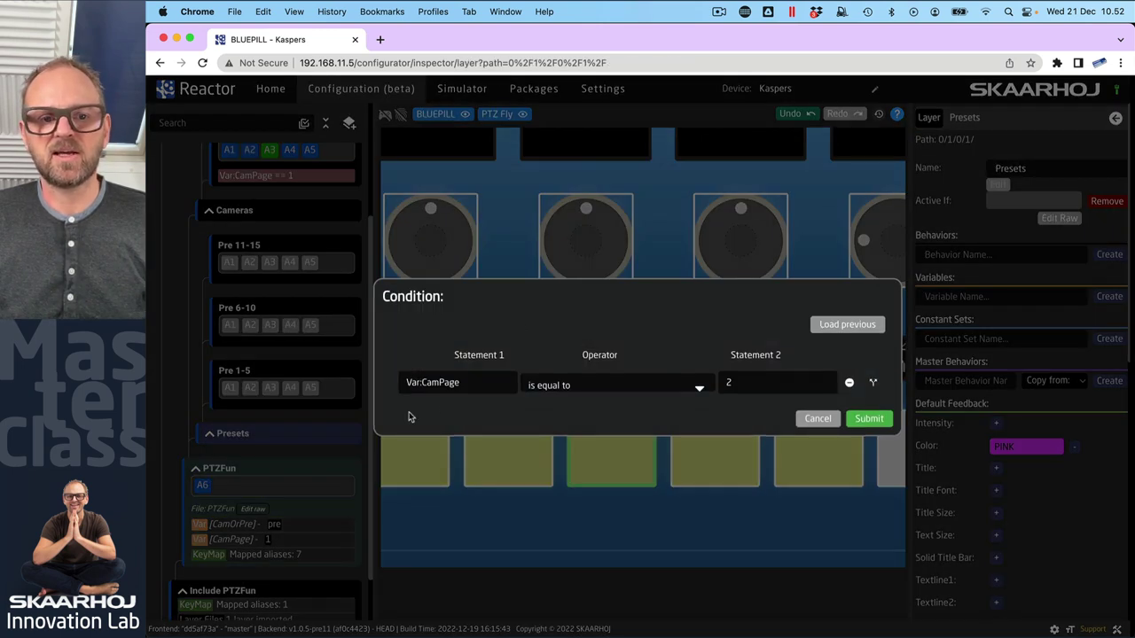
left_click(470, 382)
left_click(610, 367)
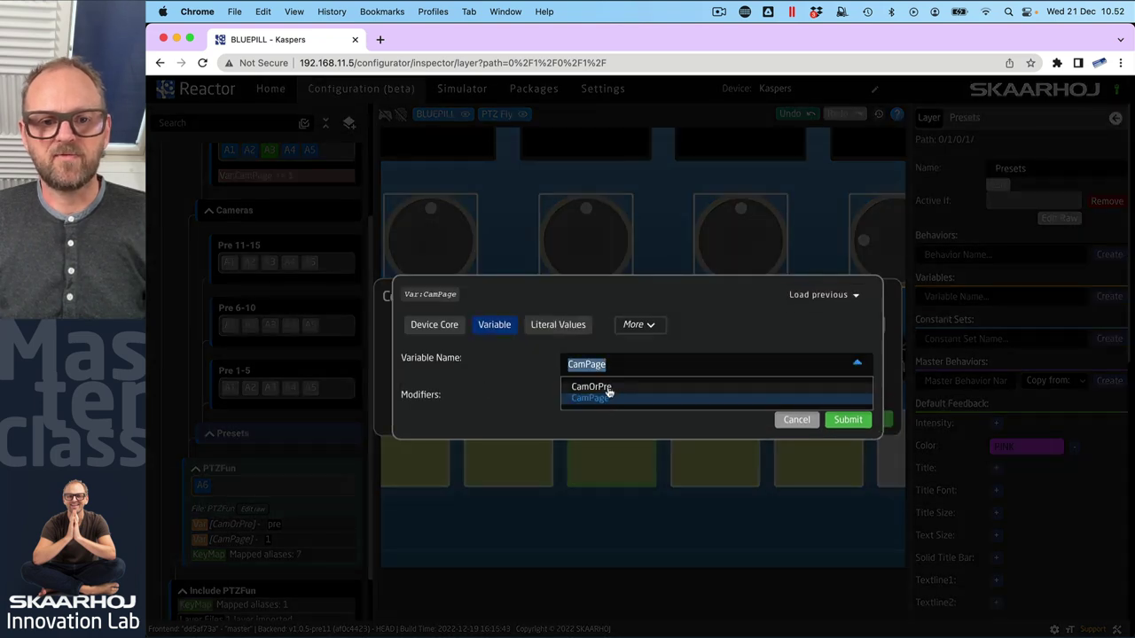
left_click(610, 387)
left_click(847, 419)
left_click(750, 389)
left_click(749, 387)
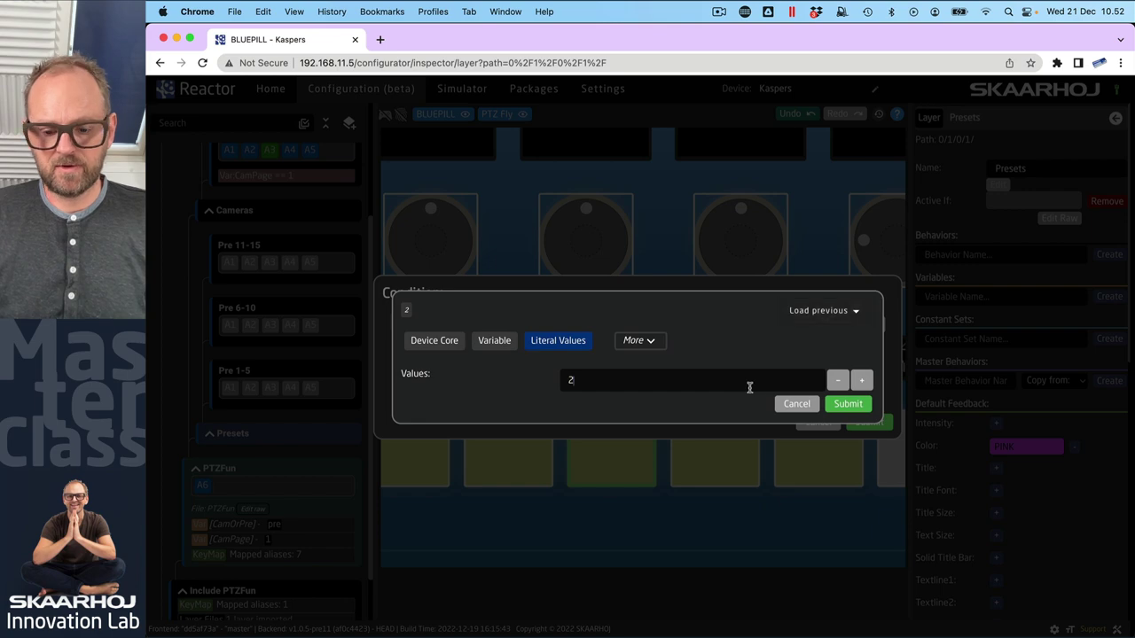
left_click(851, 404)
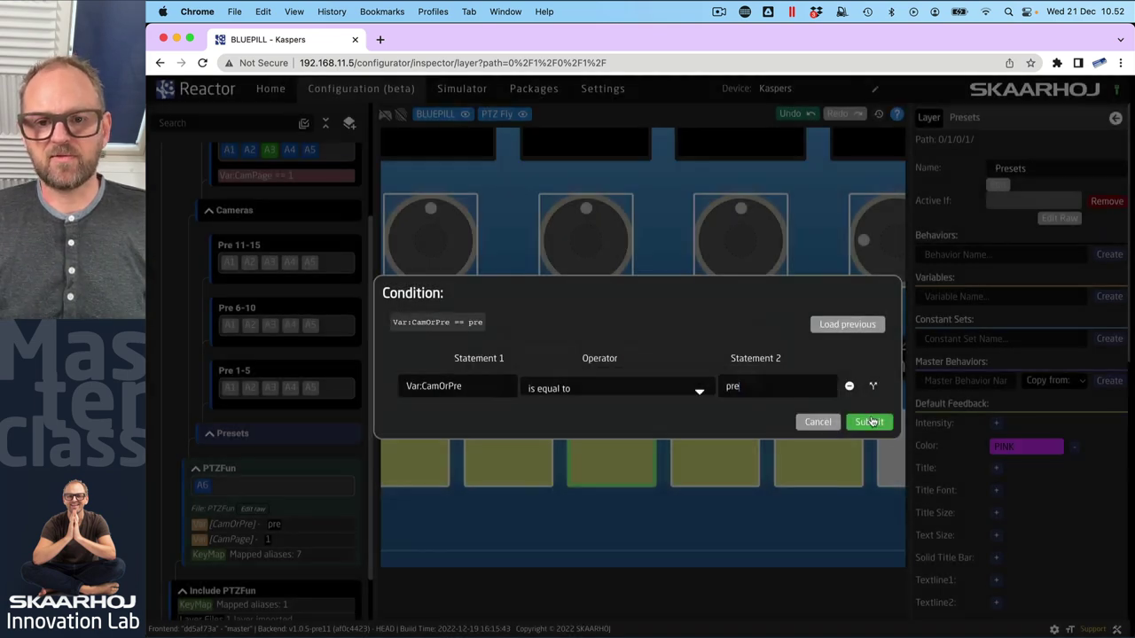
left_click(865, 420)
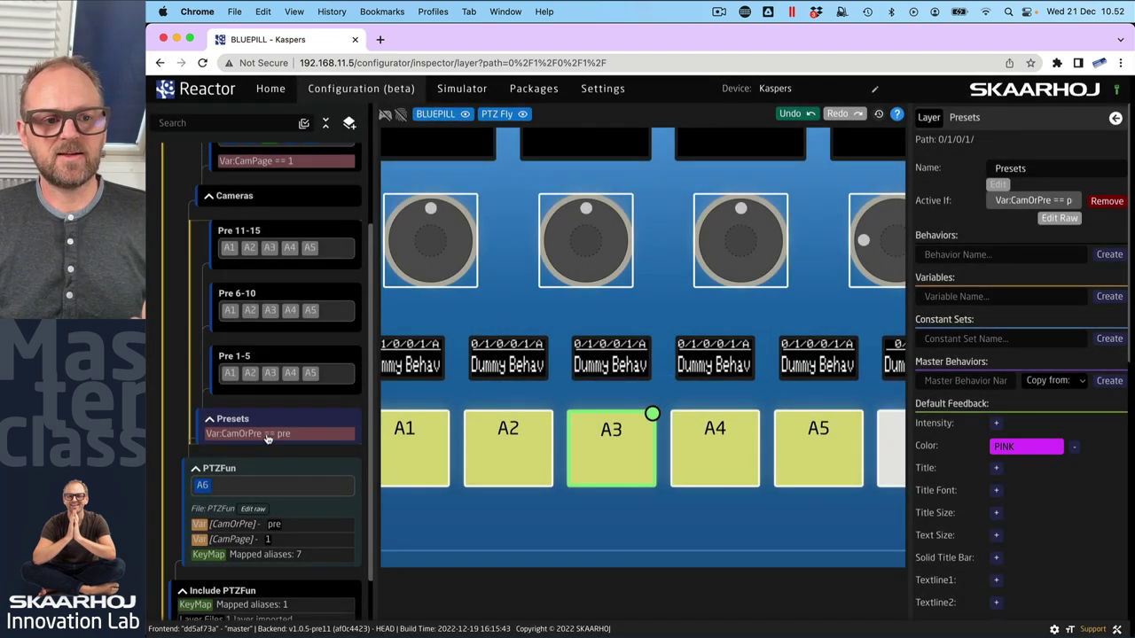
- Add an Active If condition to the Cameras layer requiring Var:CamOrPre to be equal to cam
left_click(274, 195)
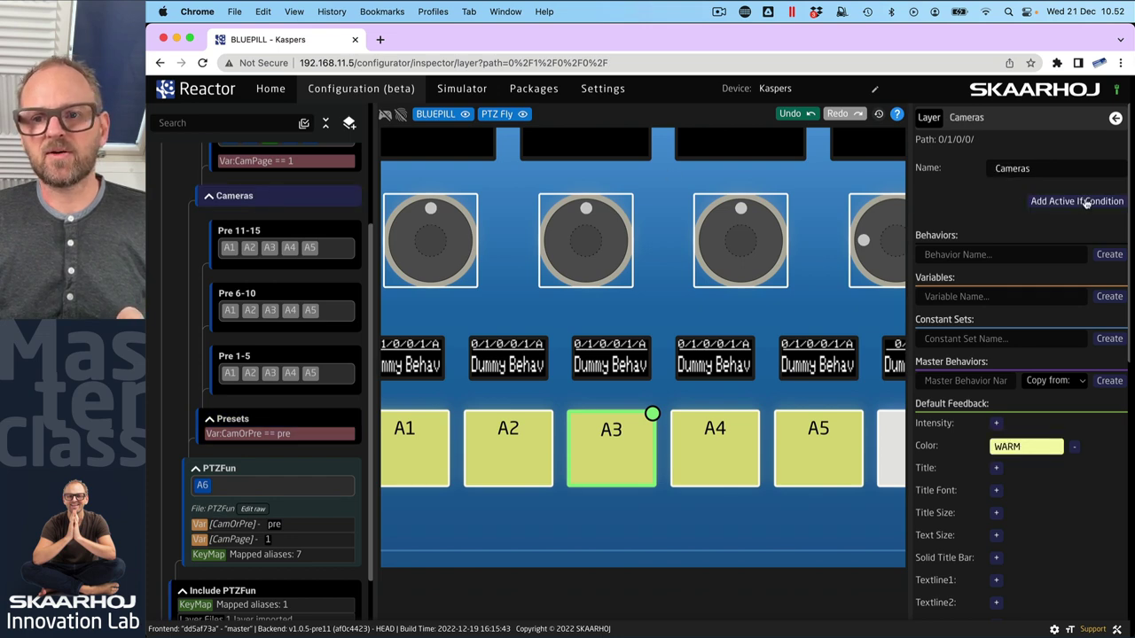
left_click(1082, 202)
left_click(1000, 185)
left_click(780, 387)
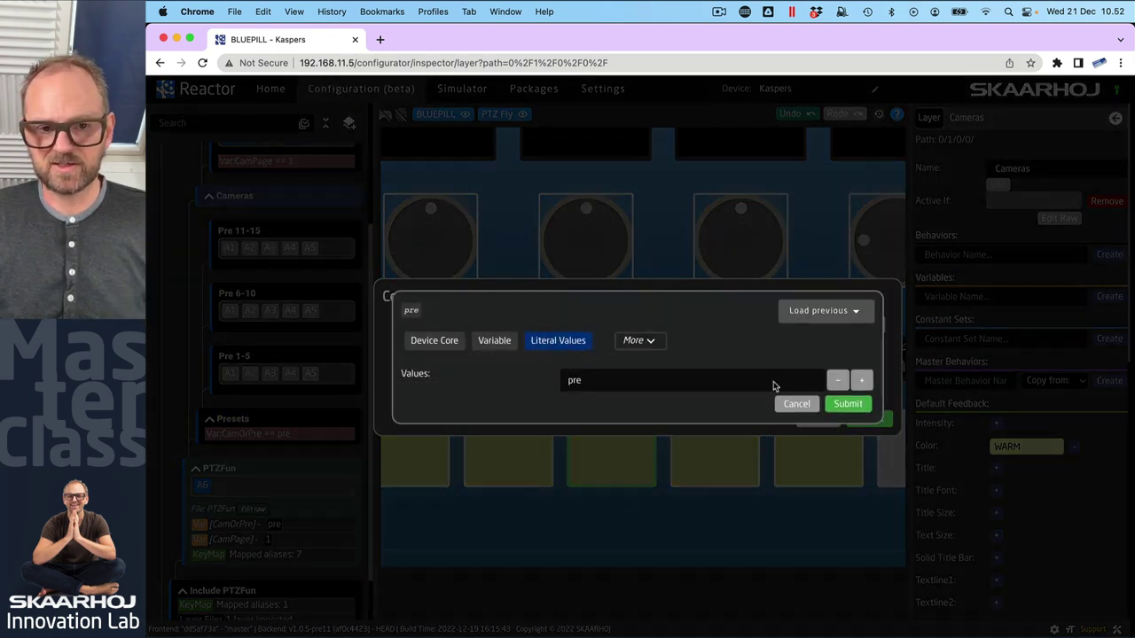
left_click(627, 388)
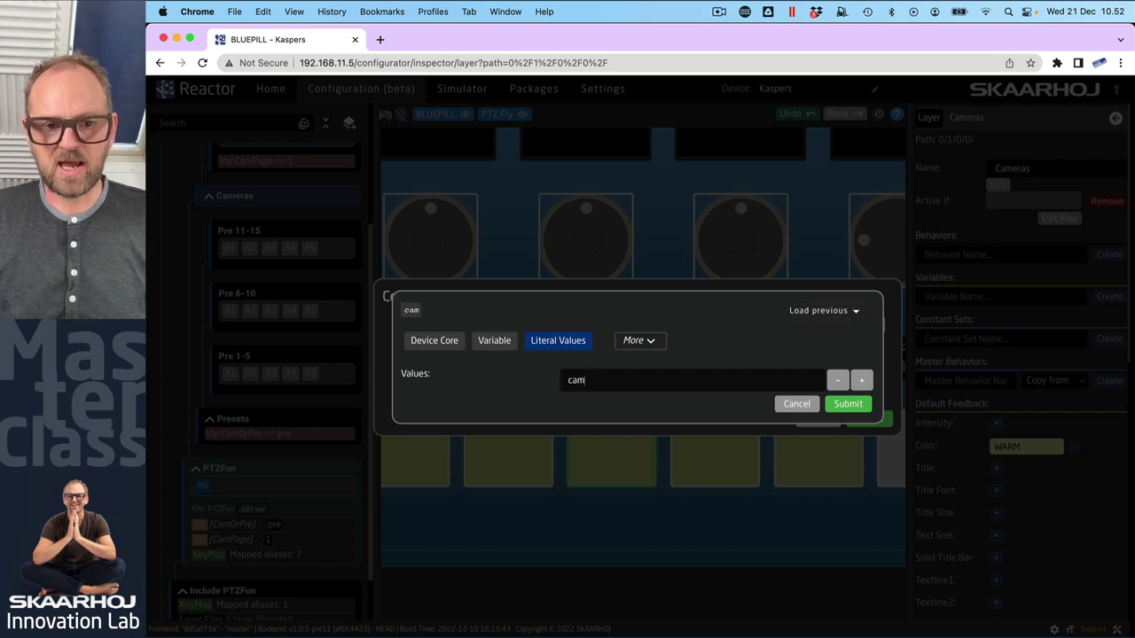
left_click(848, 403)
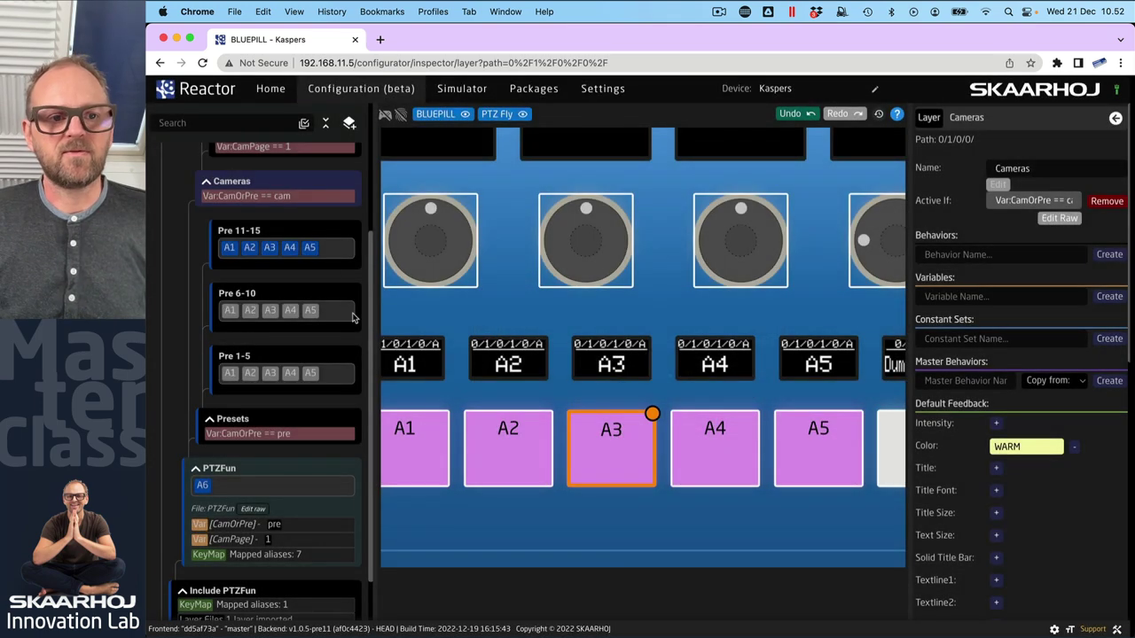
- Switch the CamOrPre variable between Cameras and Presets, ending on Cameras, to check the active layers and panel button colors
left_click(235, 527)
scroll(706, 456, "down", 3)
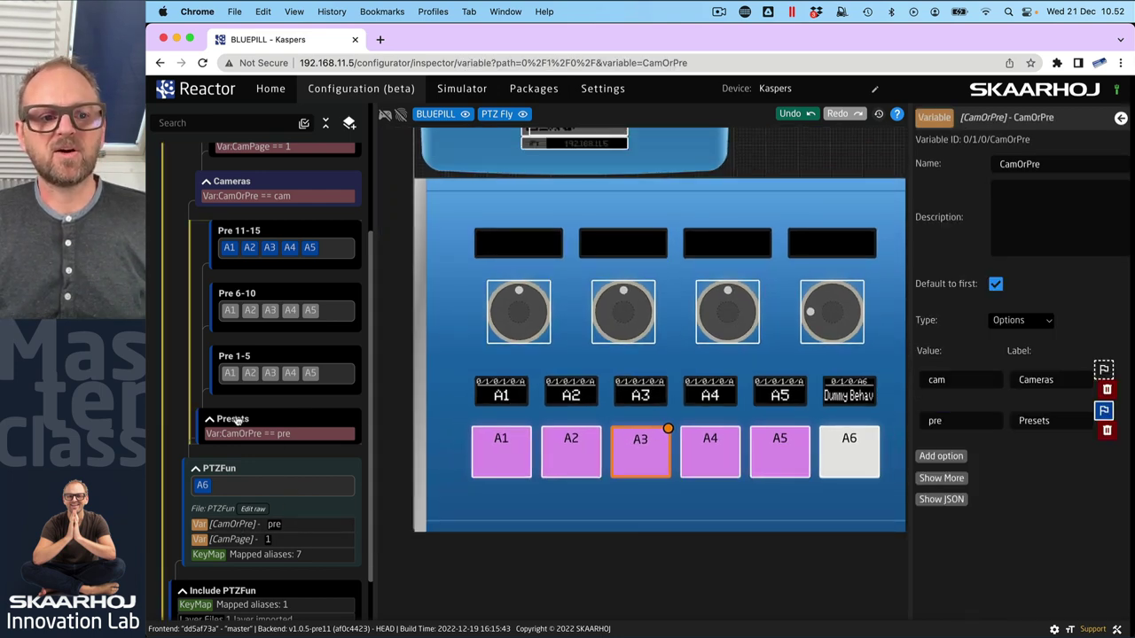
left_click(1103, 371)
left_click(1103, 410)
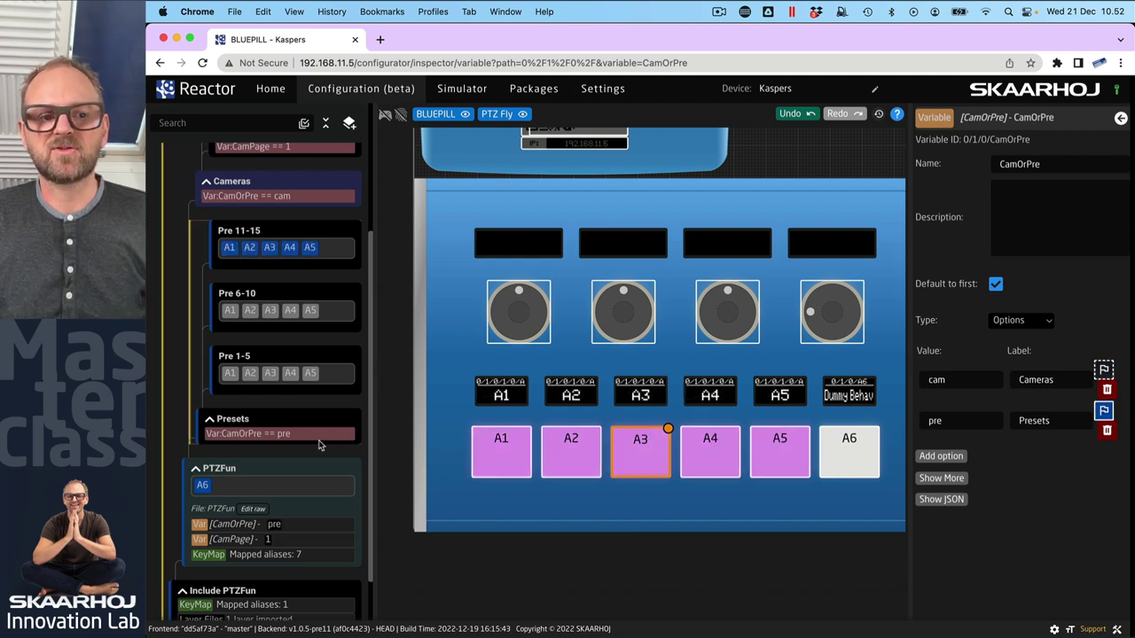
scroll(322, 445, "up", 2)
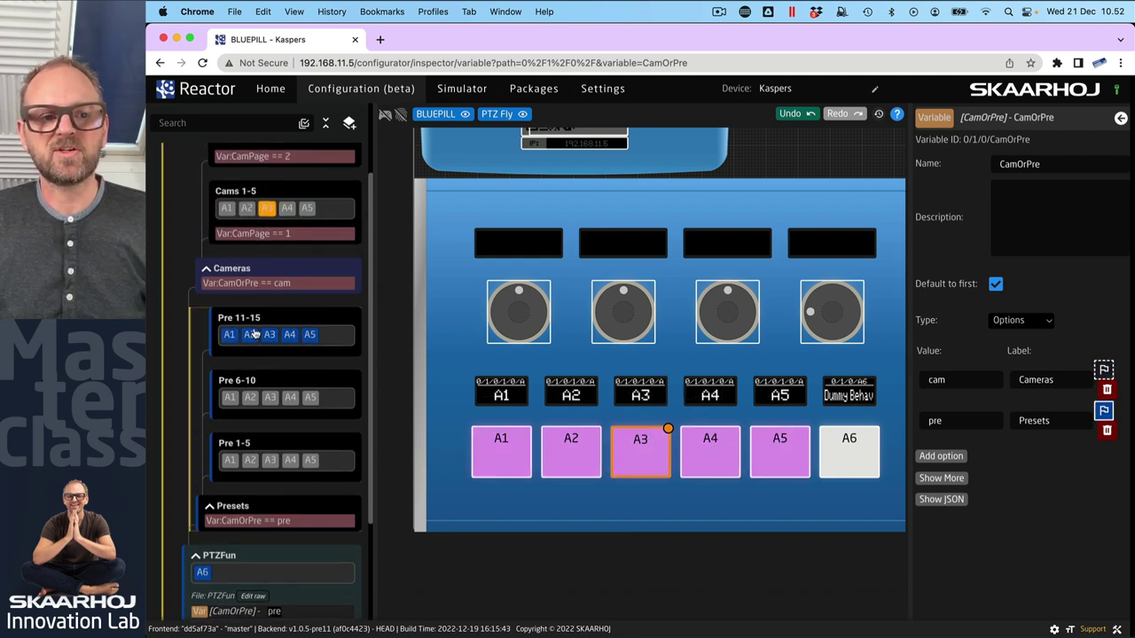
scroll(233, 272, "up", 1)
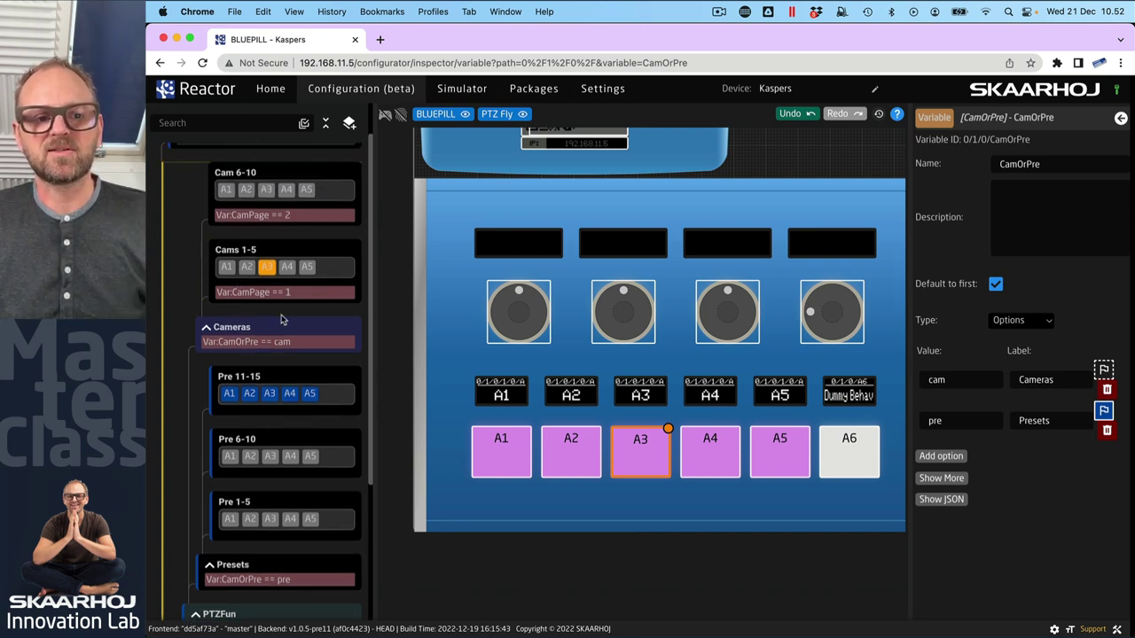
left_click(1104, 412)
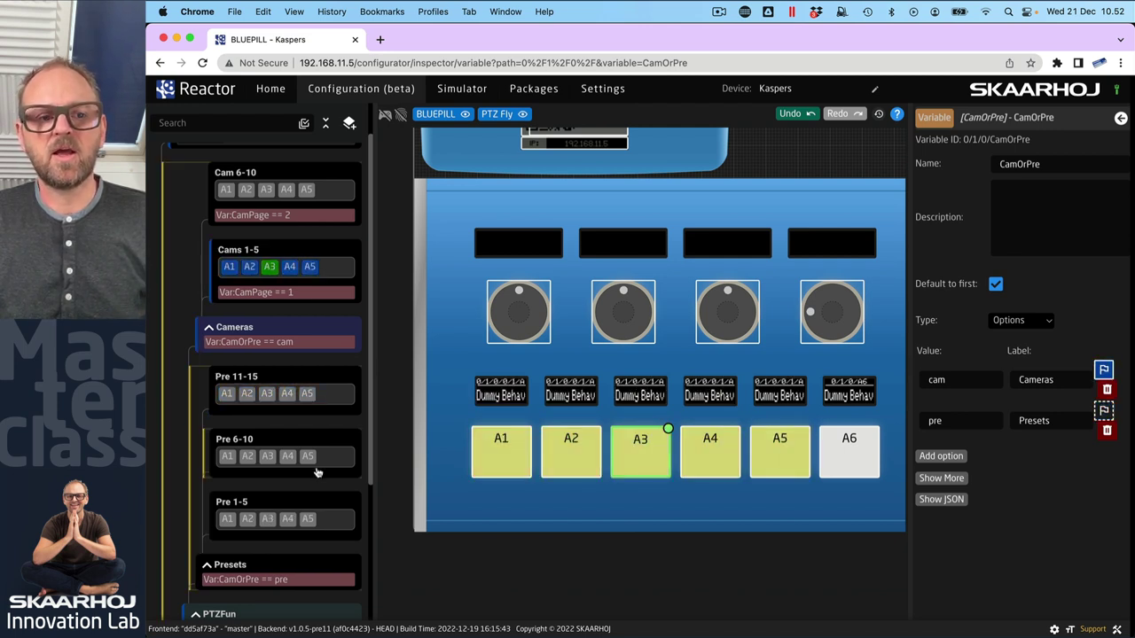
- Switch the CamPage variable between Page 1 and Page 2, ending on Page 2, to check camera paging under the Cameras layer
scroll(248, 487, "down", 3)
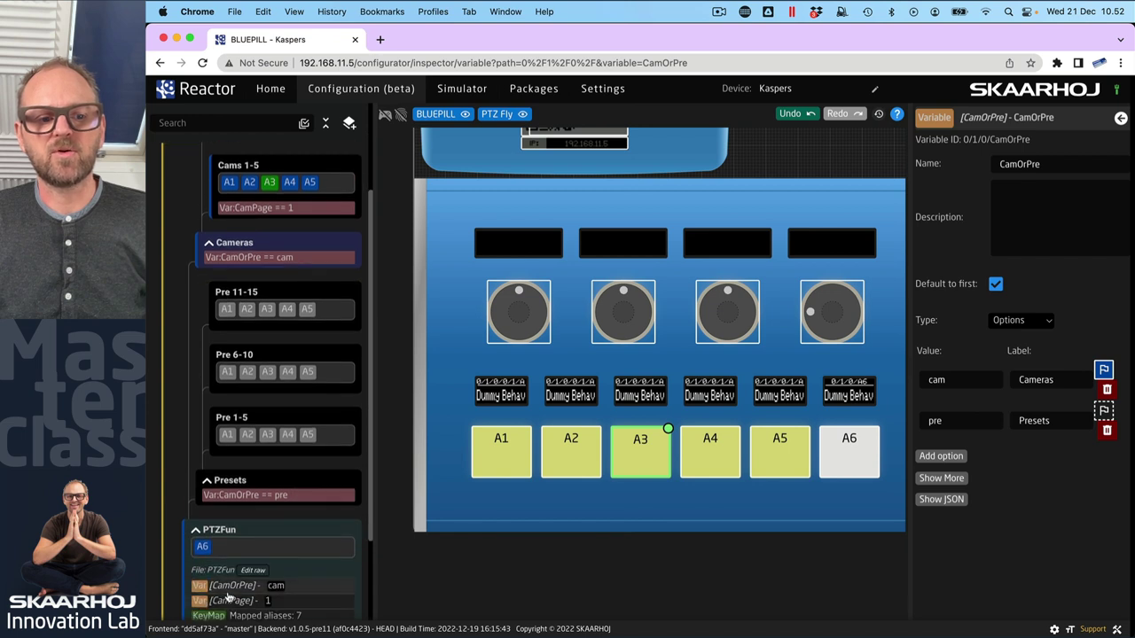
left_click(230, 602)
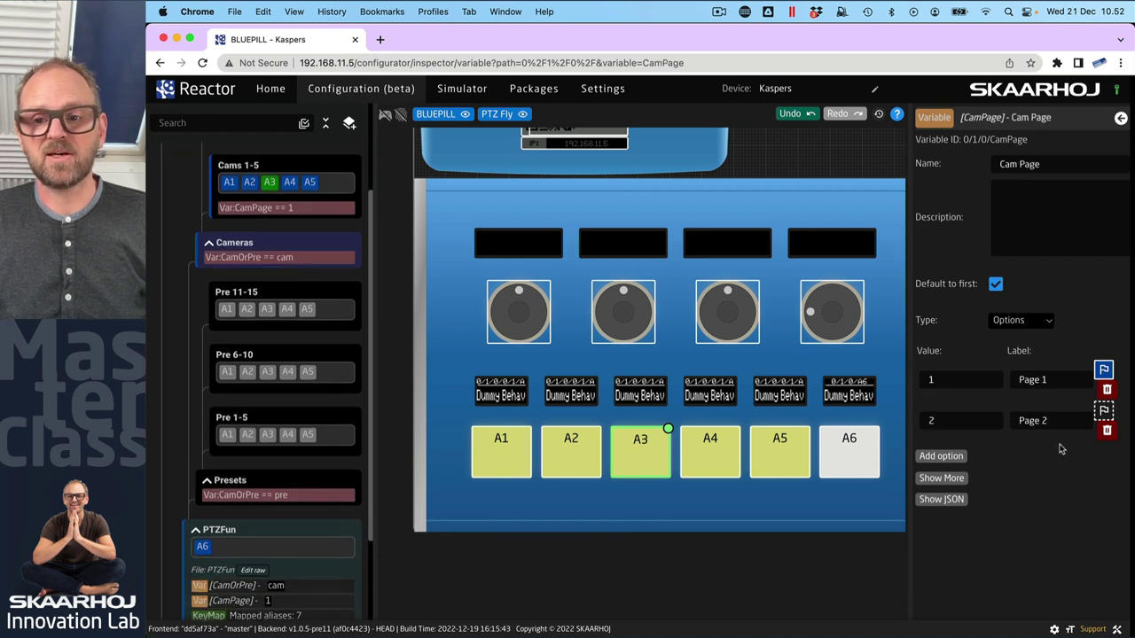
left_click(1104, 410)
left_click(1104, 369)
left_click(1103, 409)
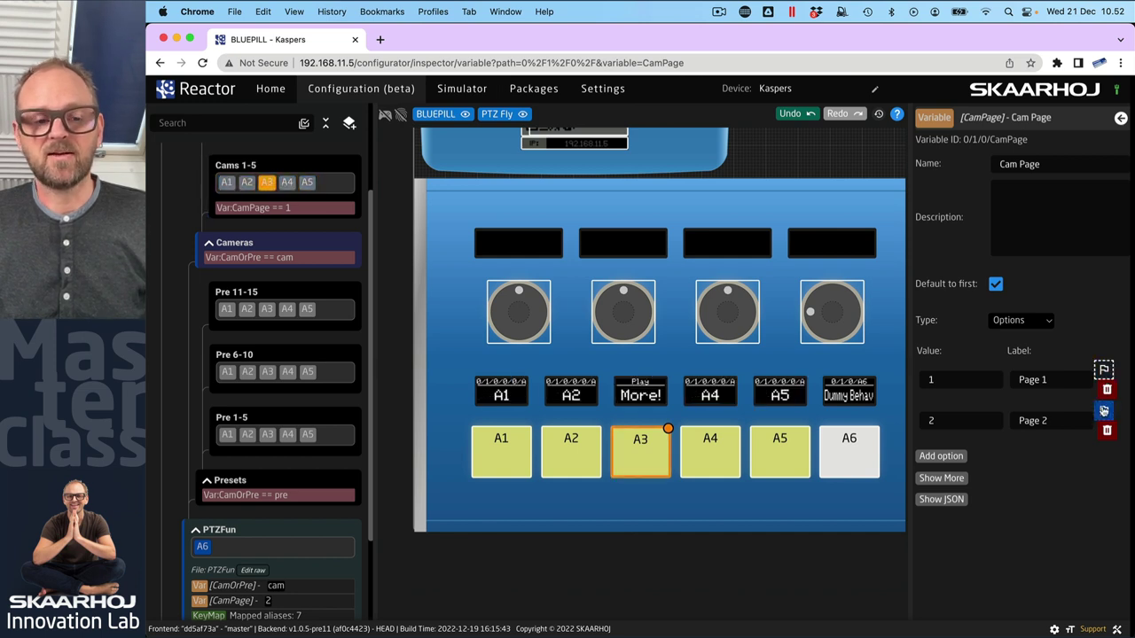
- Create a variable named PresetPage on the PTZFun layer and open its settings
left_click(259, 529)
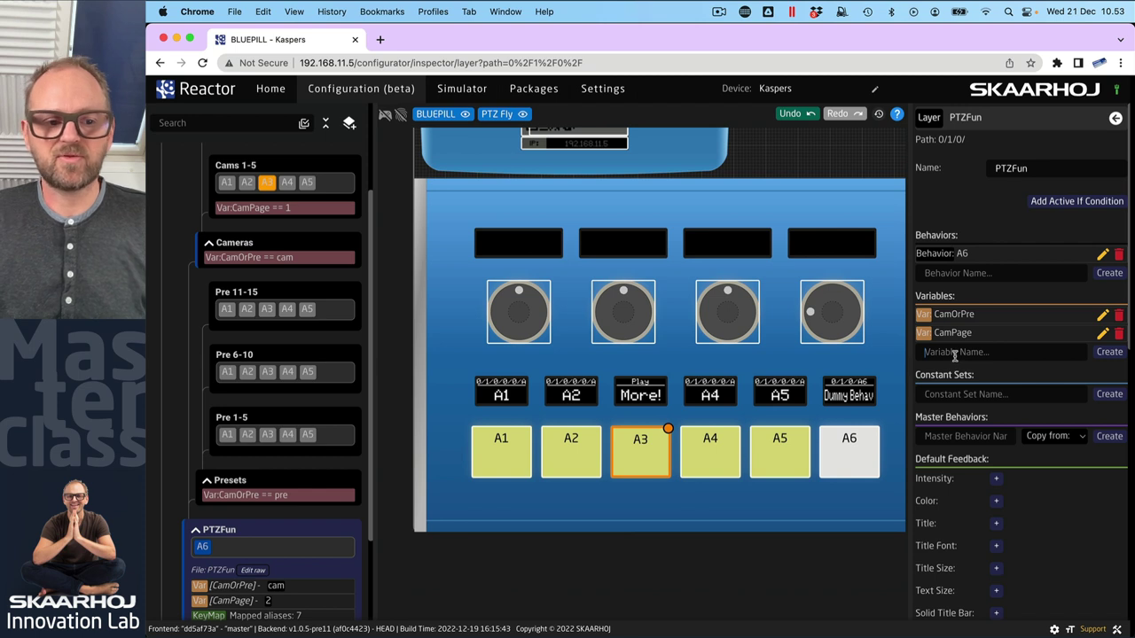
left_click(955, 352)
type("PresetPage")
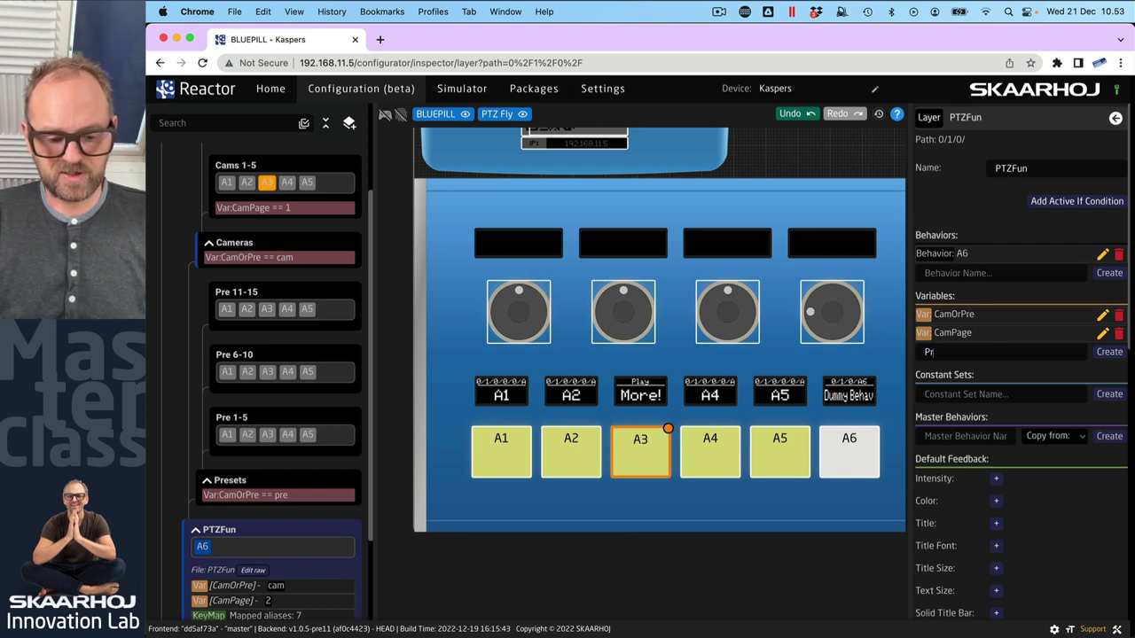
left_click(1108, 352)
left_click(962, 352)
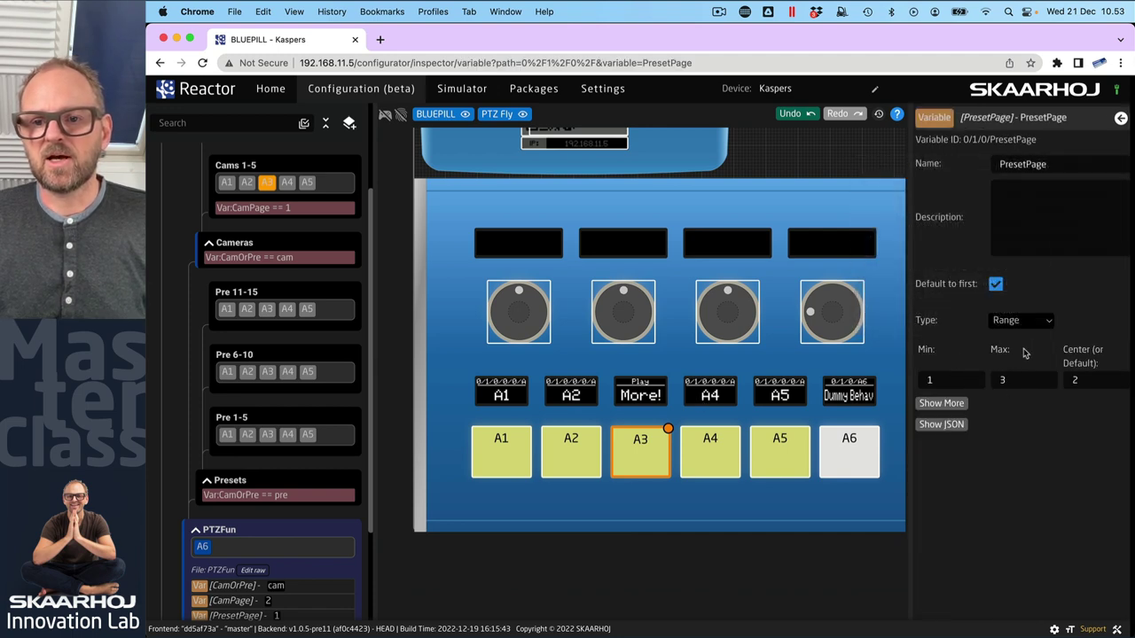
- Set the PresetPage variable's type to Options with values 1, 2 and 3 labeled Pre 1-5, Pre 6-10 and Pre 11-15
left_click(1047, 324)
left_click(1009, 337)
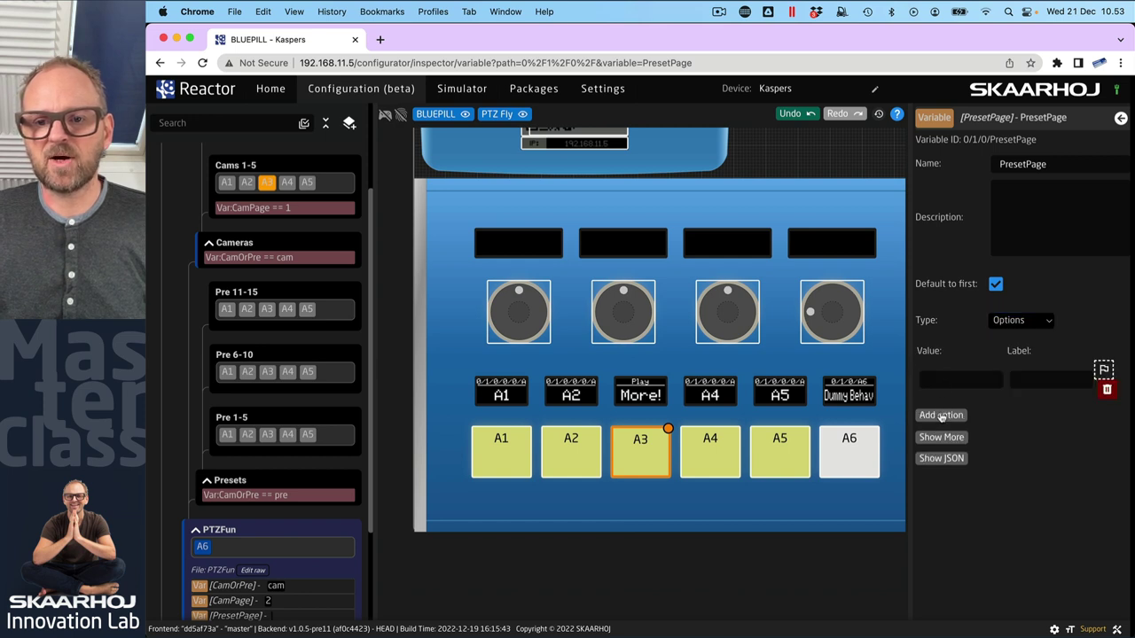
left_click(941, 415)
left_click(940, 456)
left_click(956, 378)
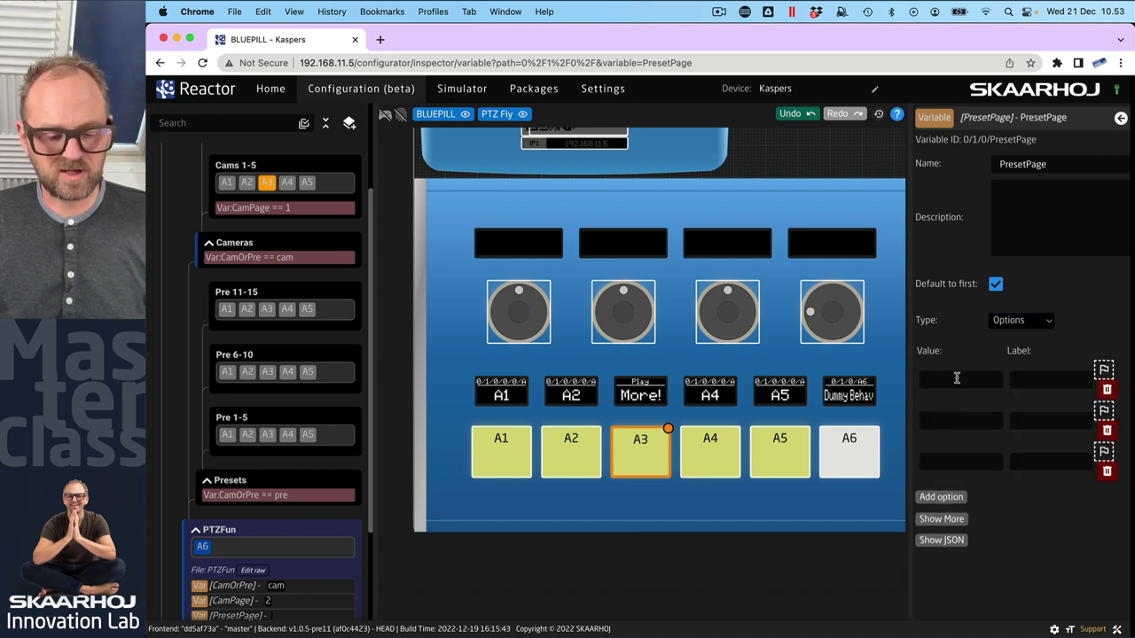
left_click(1037, 382)
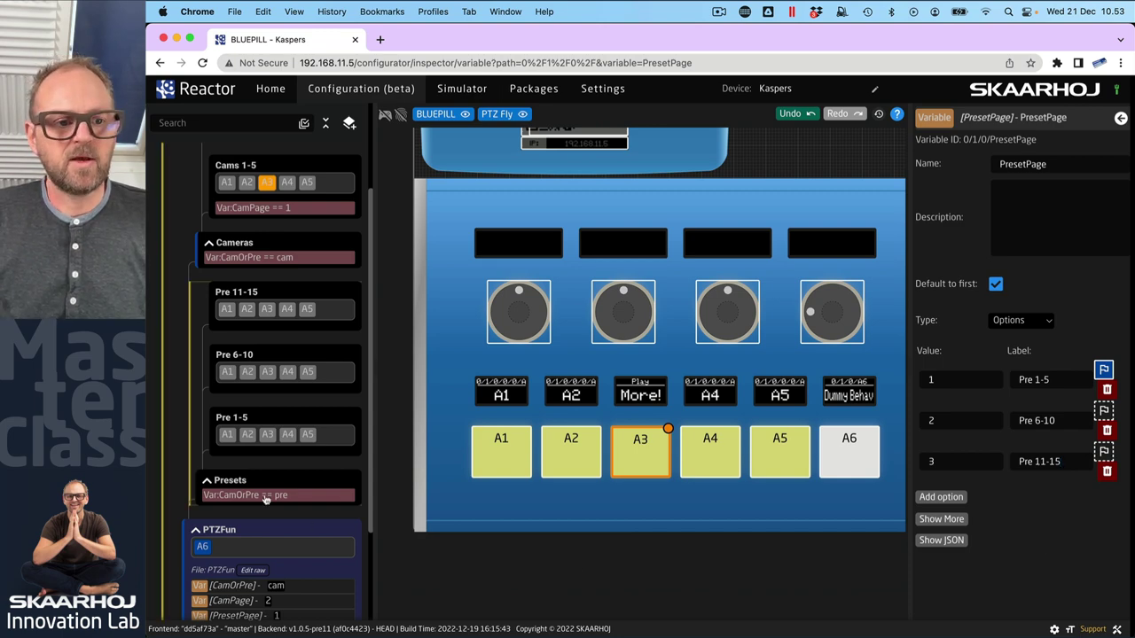
- Add an Active If condition to the Pre 1-5 layer requiring Var:PresetPage to be equal to 1
left_click(259, 420)
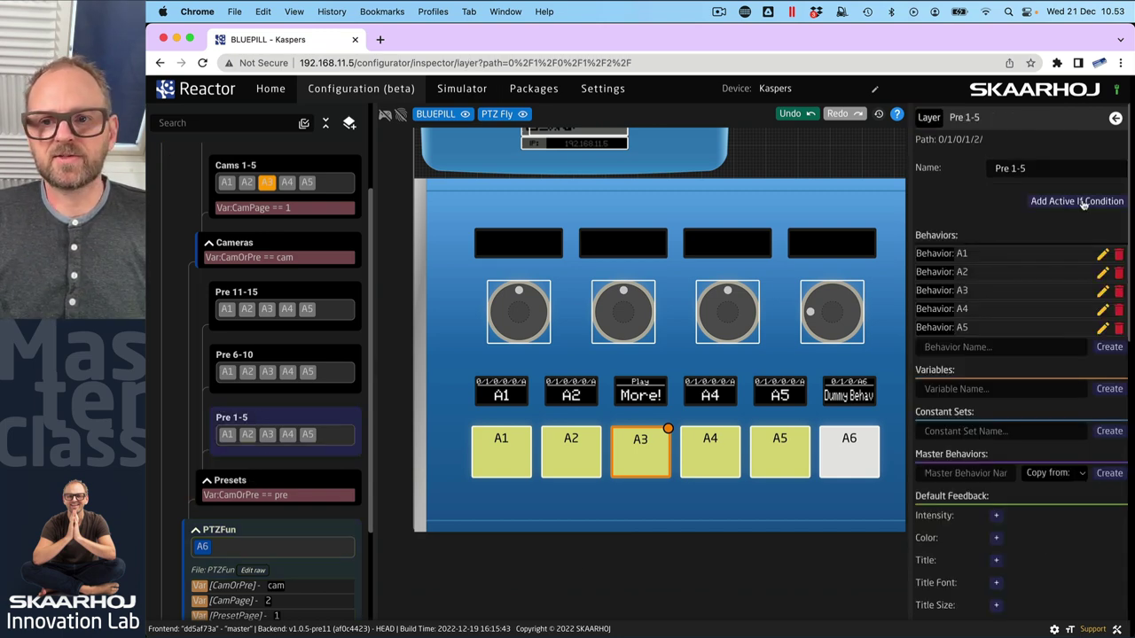
left_click(997, 200)
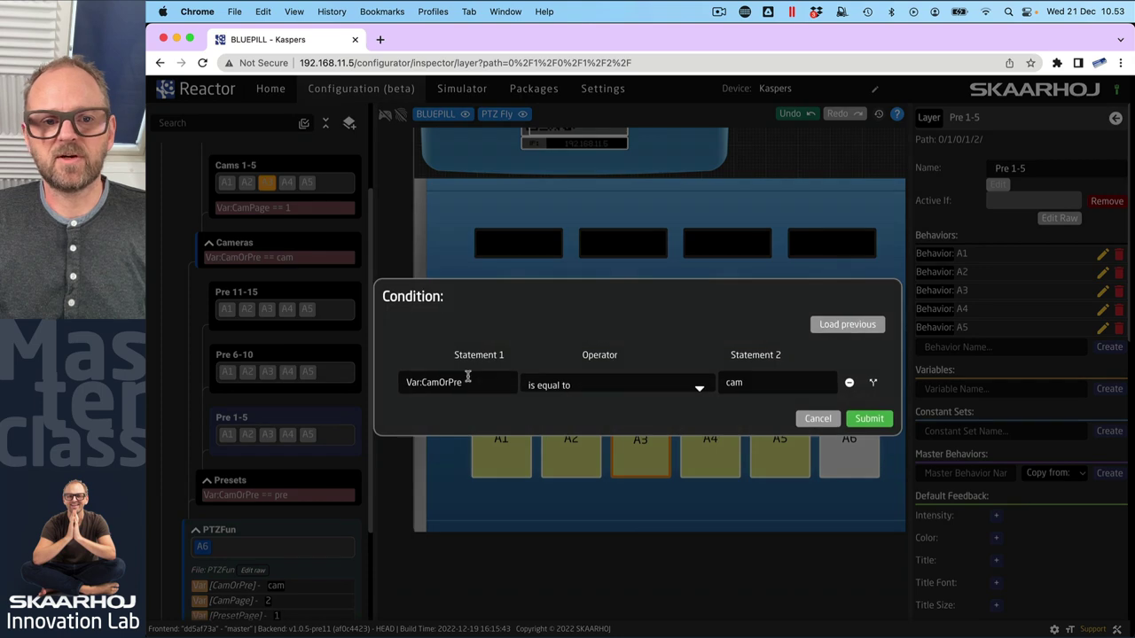
left_click(494, 382)
left_click(620, 366)
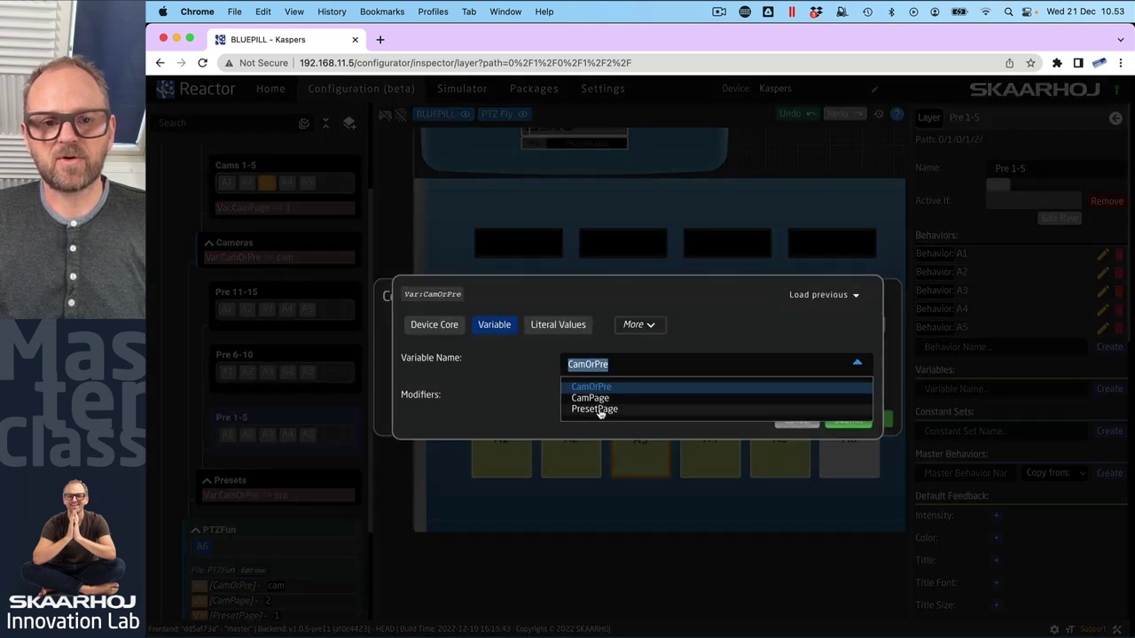
left_click(600, 413)
left_click(847, 420)
left_click(766, 383)
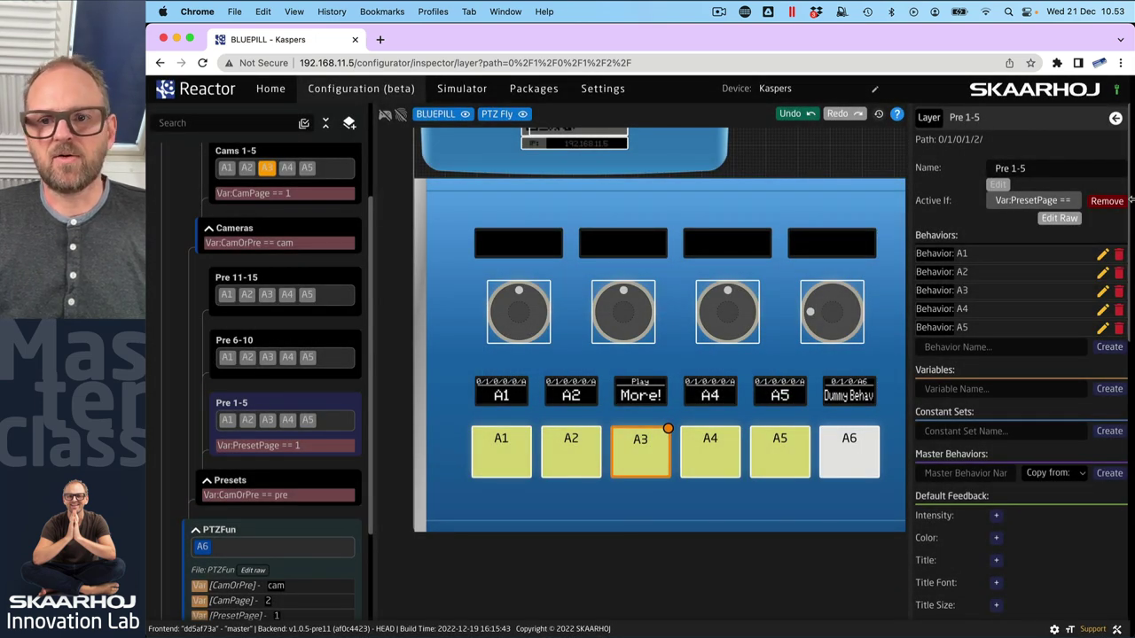
- Remove the Active If condition from the Pre 1-5 layer and re-create it with Var:PresetPage equal to 1
left_click(1106, 201)
left_click(1105, 203)
left_click(998, 187)
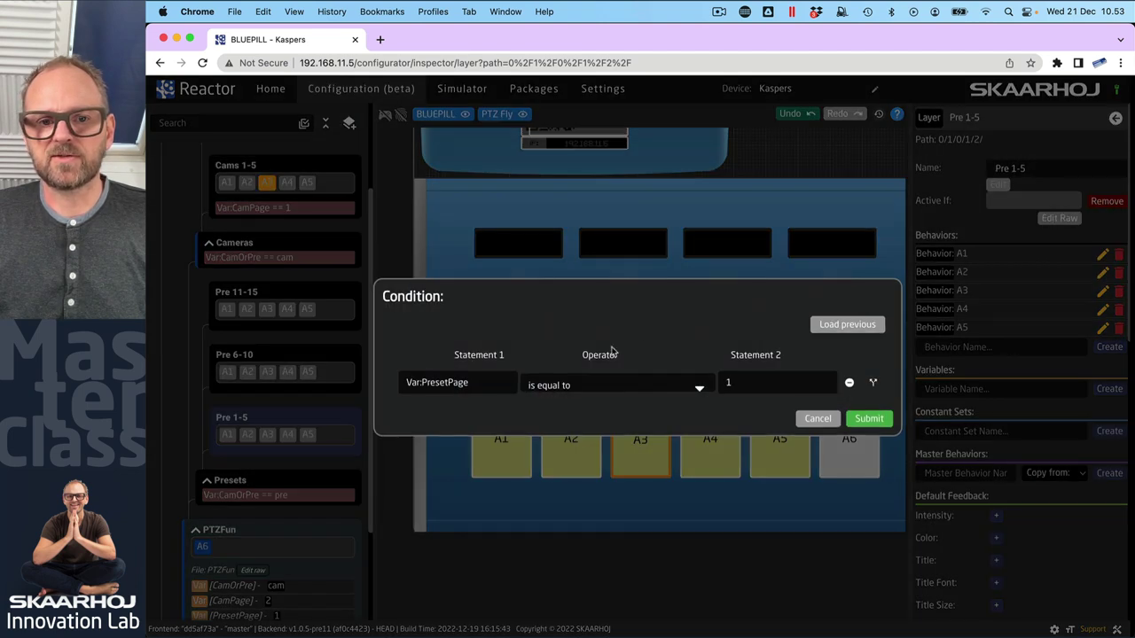
left_click(869, 418)
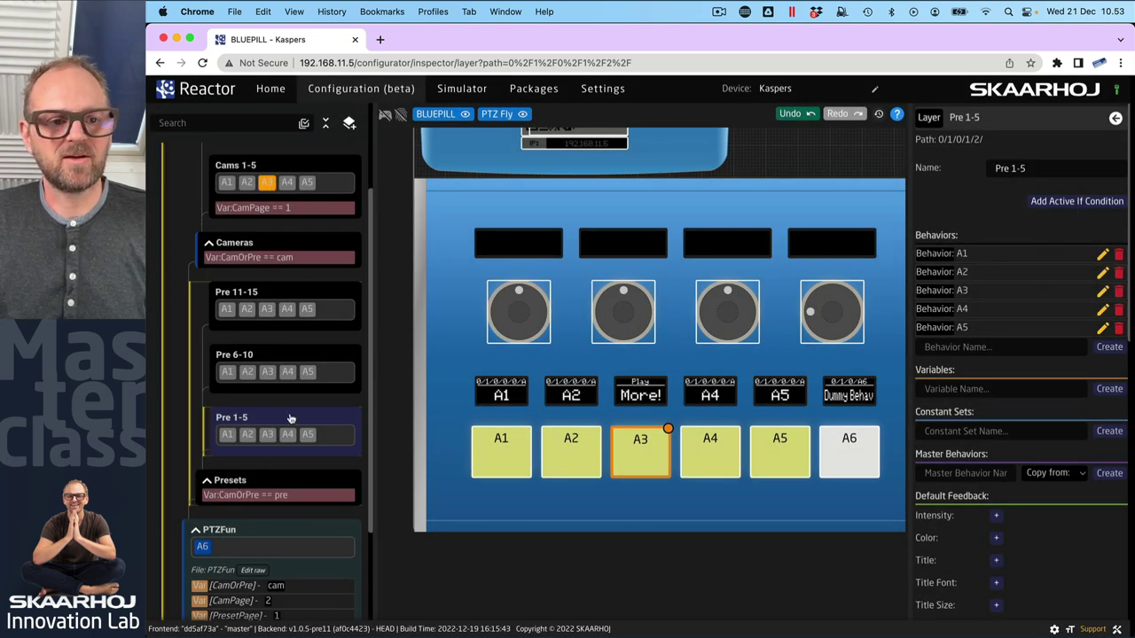
left_click(1111, 204)
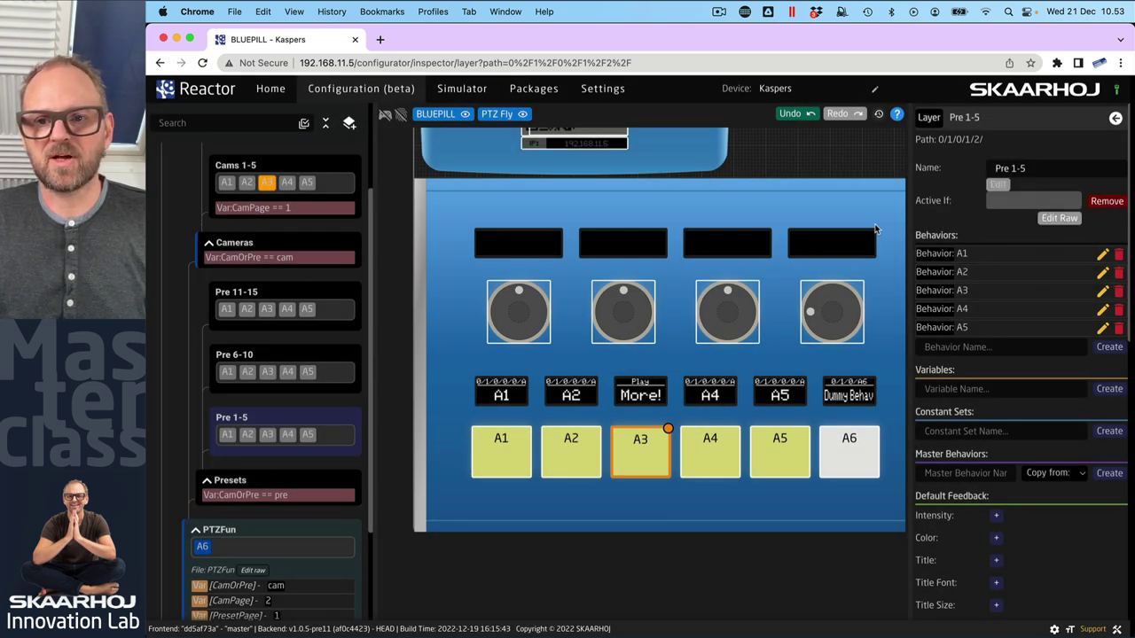
left_click(1022, 200)
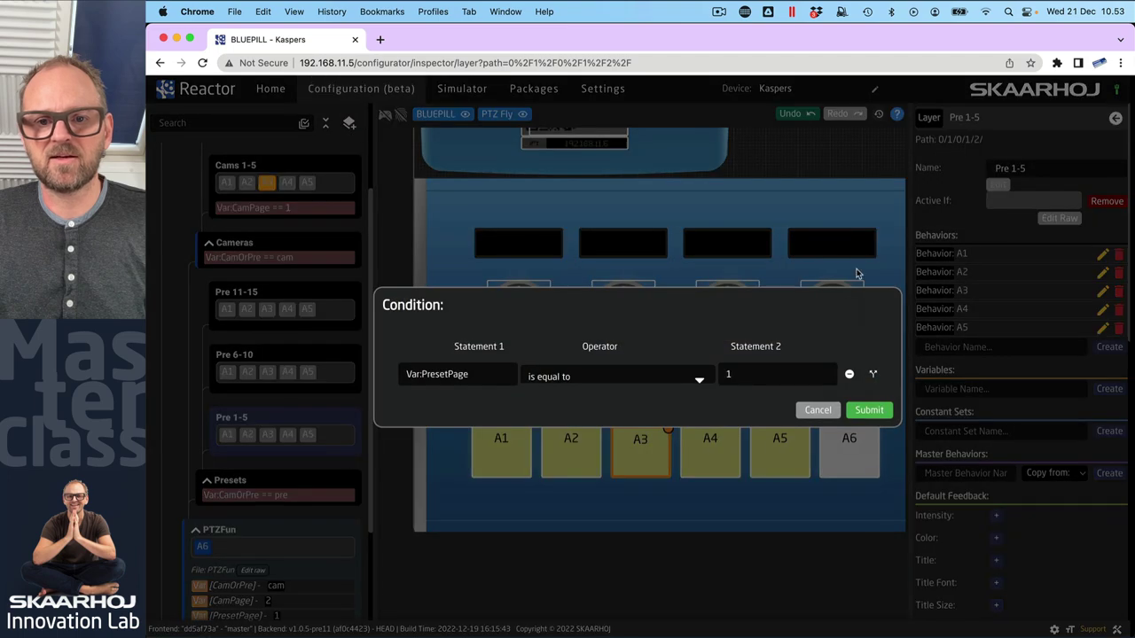
left_click(761, 373)
left_click(847, 403)
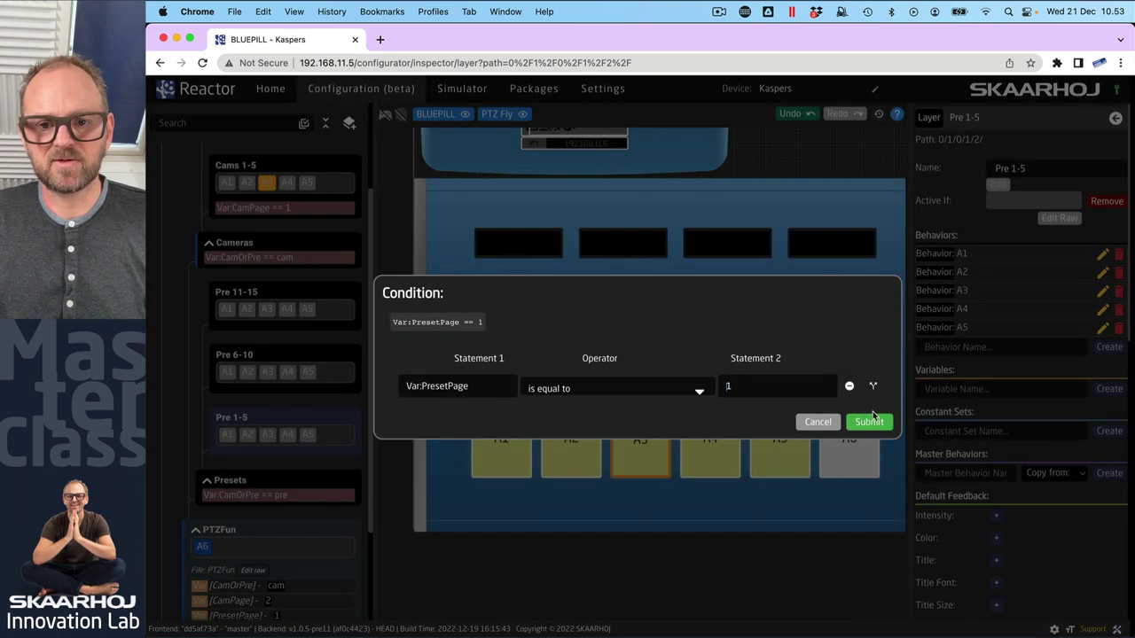
left_click(869, 420)
- Copy the raw Active If expression Var:PresetPage == 1 from the Pre 1-5 layer
left_click(1063, 219)
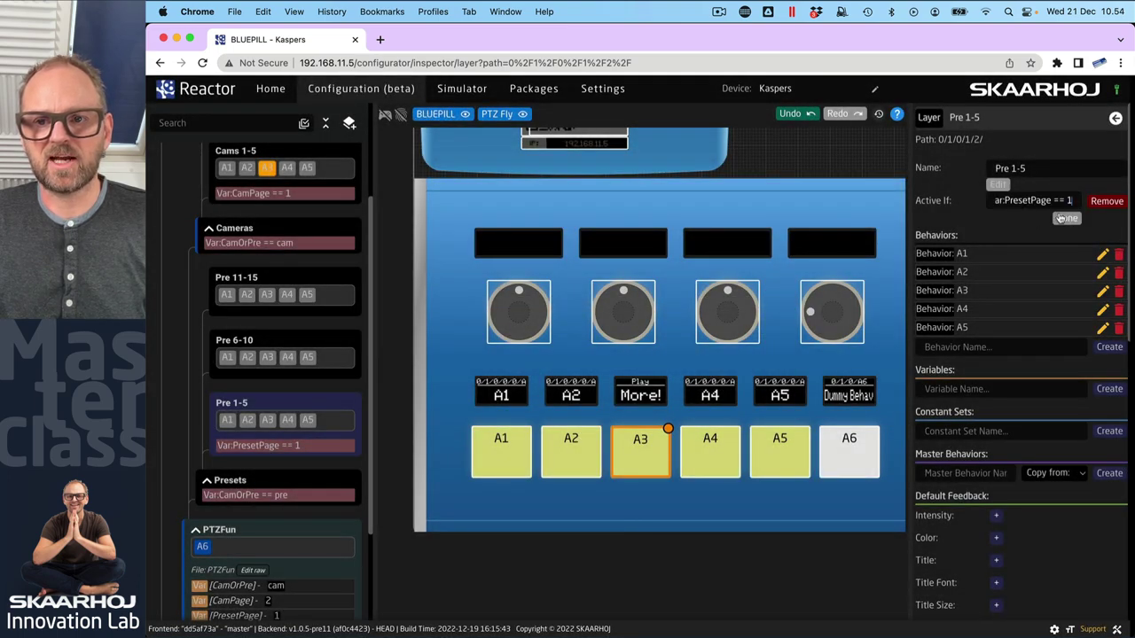
left_click_drag(1068, 200, 979, 207)
left_click(979, 208)
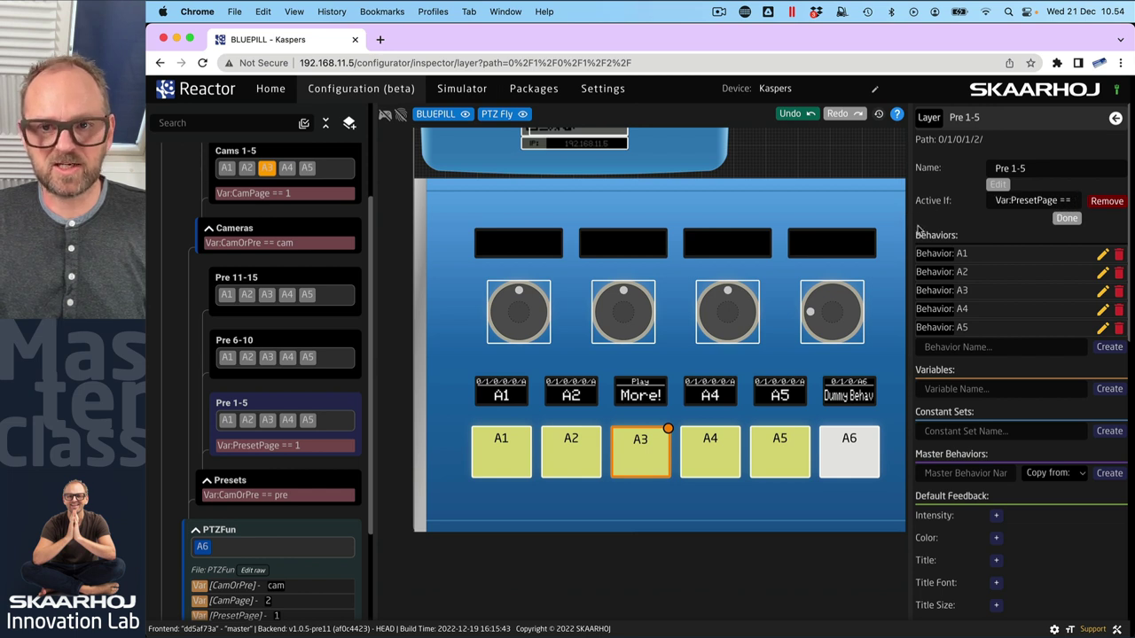
triple_click(1015, 202)
left_click(1068, 219)
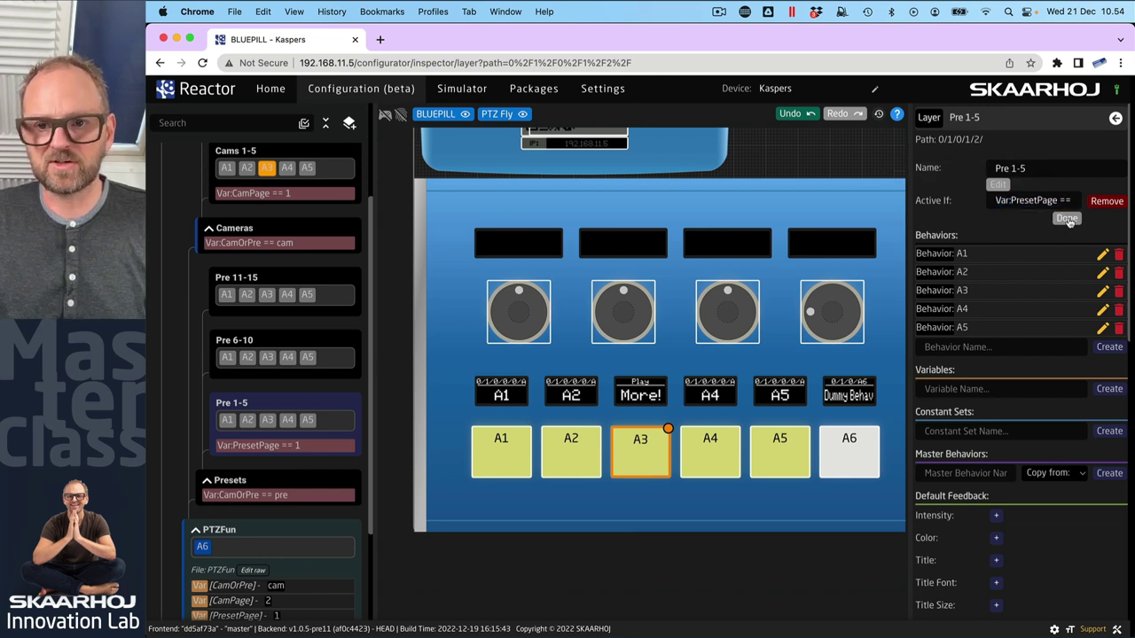
- Add an Active If condition to the Pre 6-10 layer using the raw expression Var:PresetPage == 2
left_click(279, 373)
left_click(1052, 199)
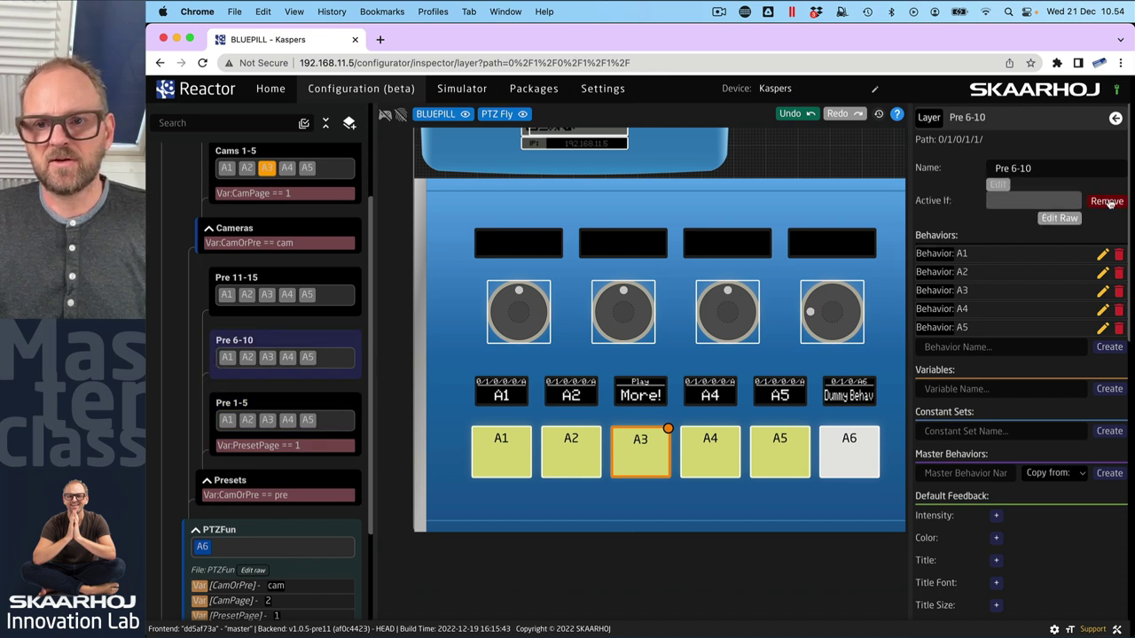
left_click(1042, 220)
type("Var:PresetPage == 1")
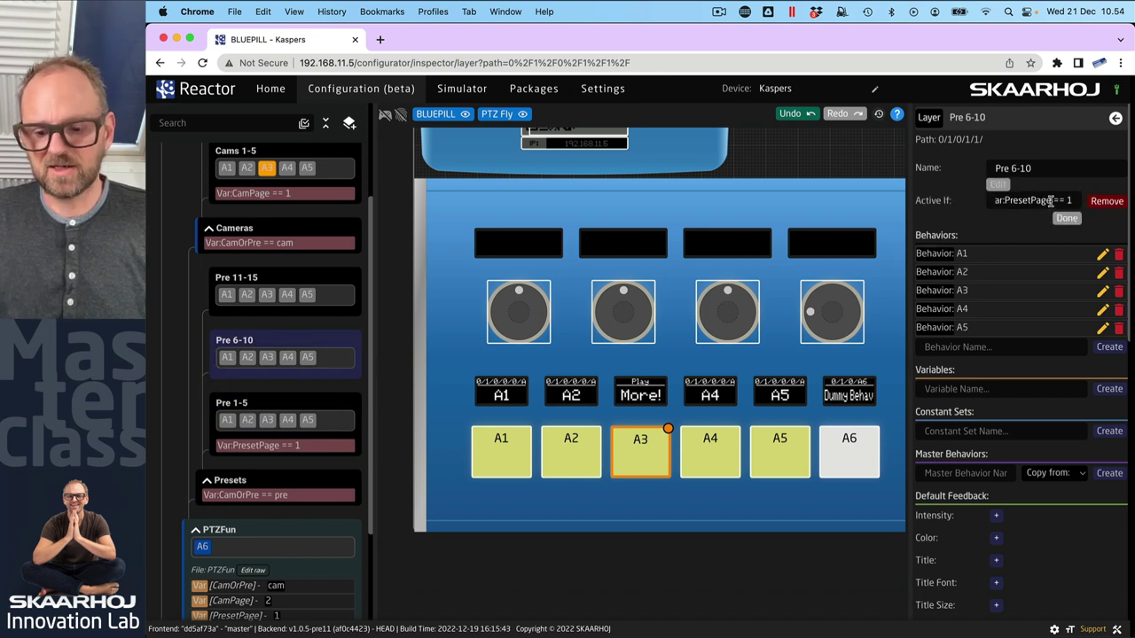
key("BackSpace")
type("2")
left_click(1067, 221)
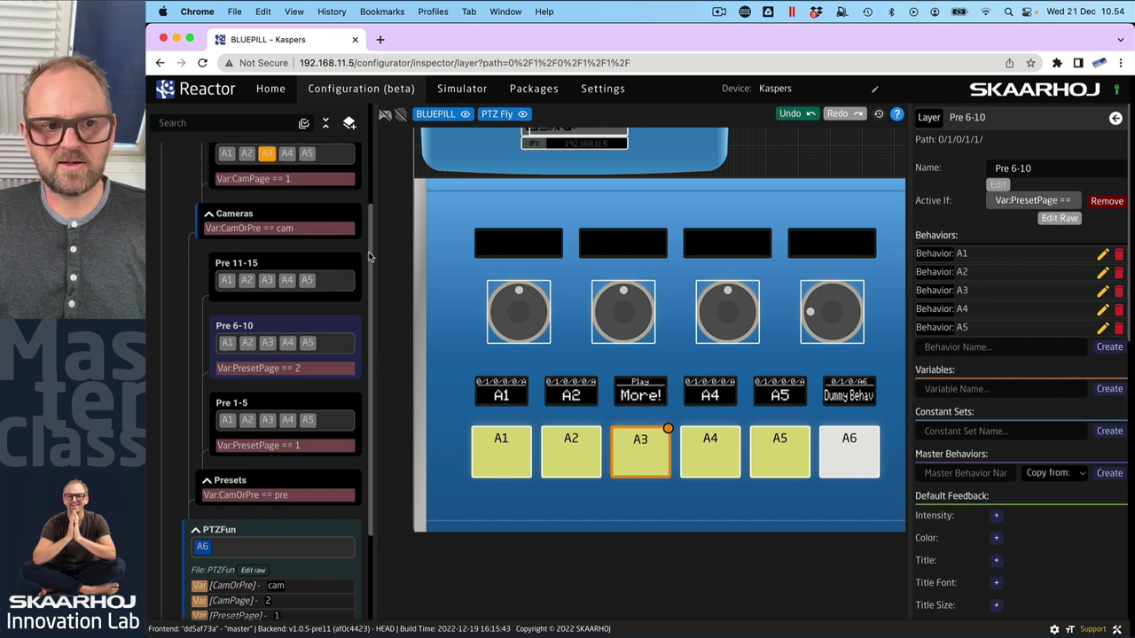
- Add an Active If condition to the Pre 11-15 layer using the raw expression Var:PresetPage == 3
left_click(297, 265)
left_click(1061, 199)
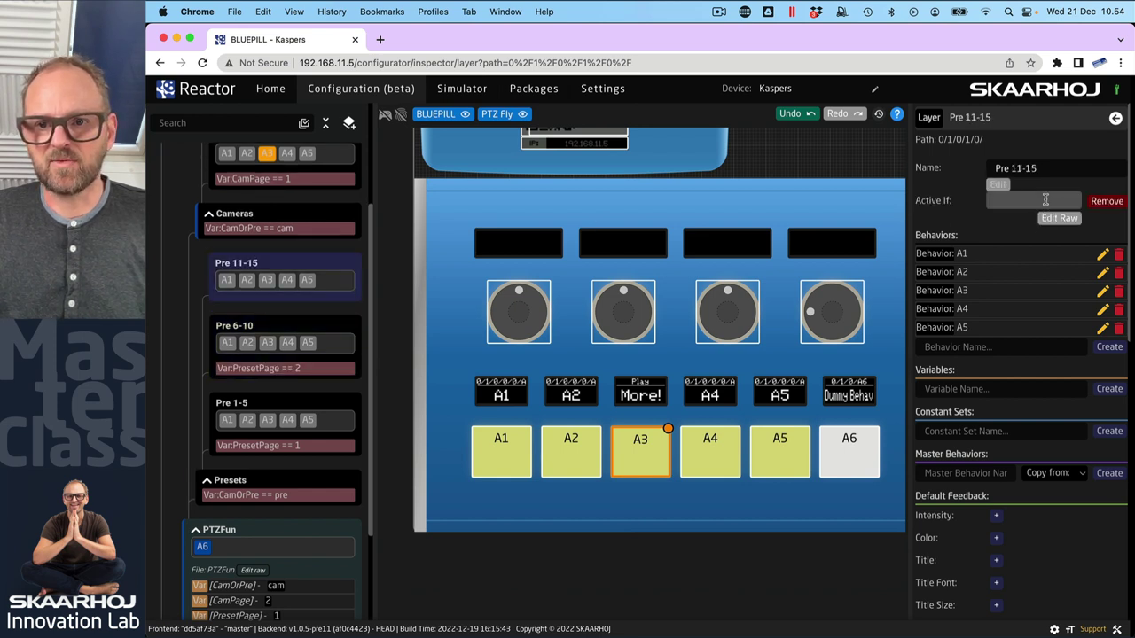
left_click(1055, 218)
type("Var:PresetPage == 1")
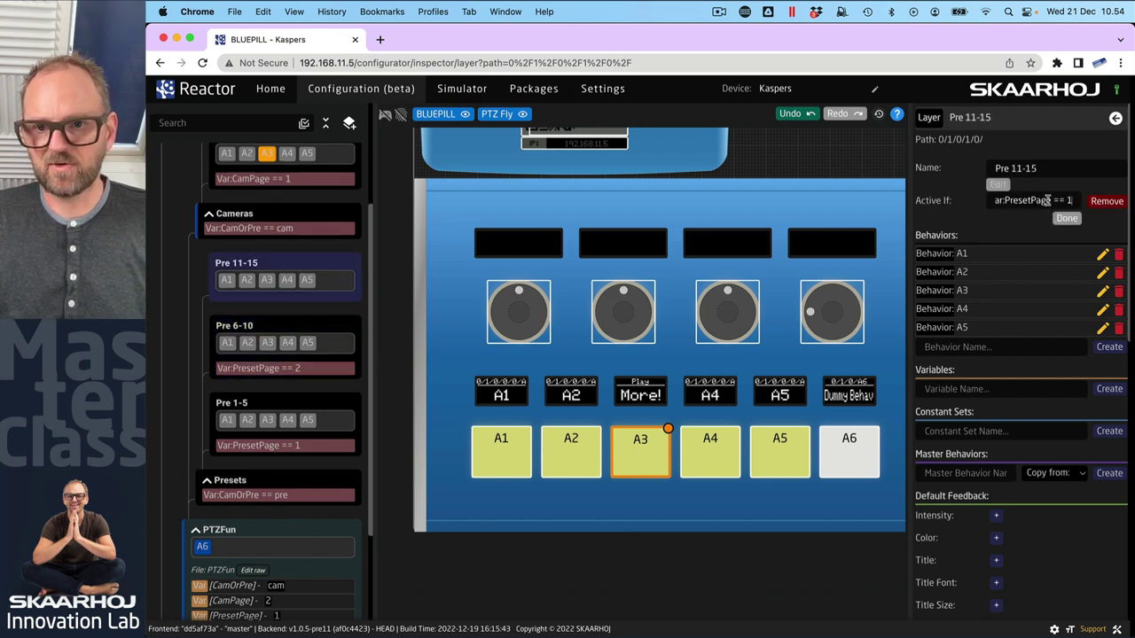
key("BackSpace")
type("3")
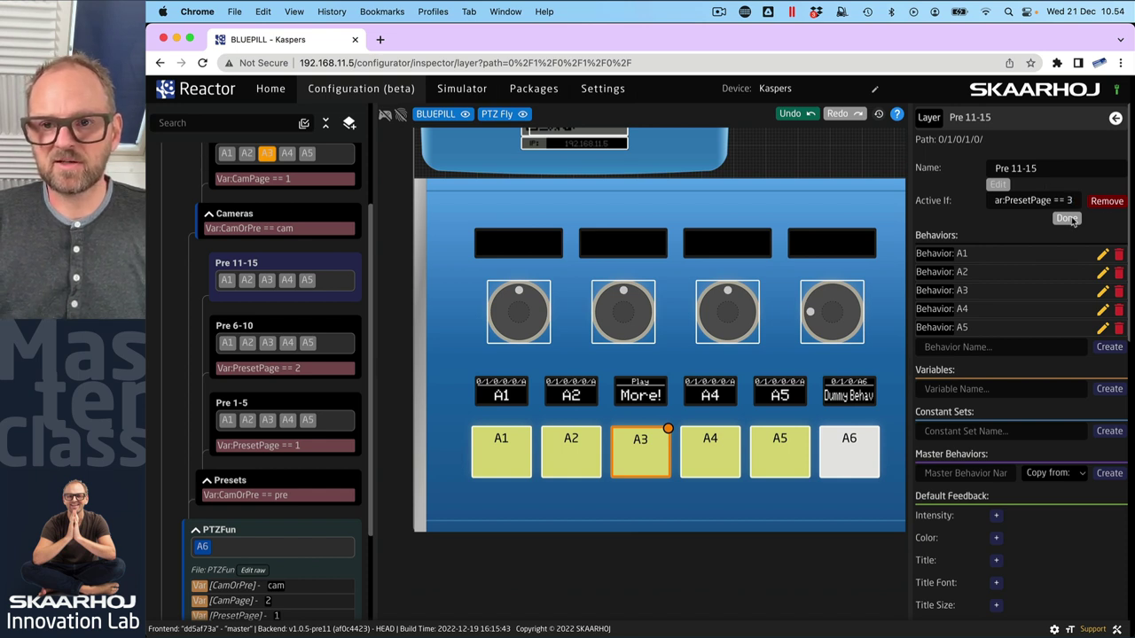
left_click(1064, 219)
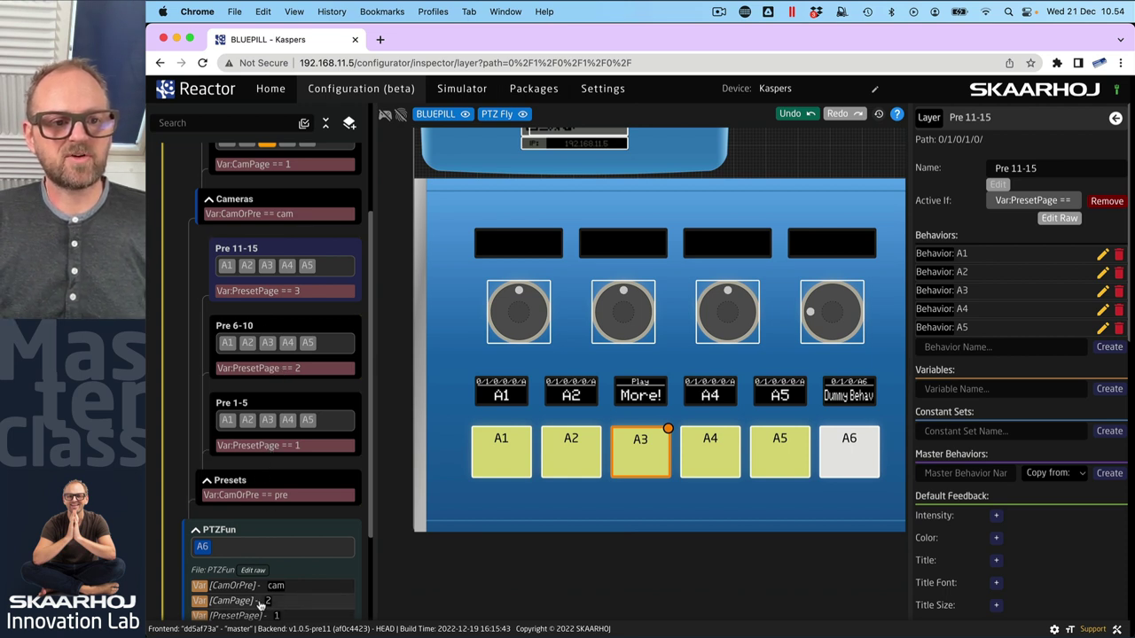
- Review the PresetPage and CamPage variables, and switch the CamOrPre variable to Presets
scroll(260, 605, "down", 2)
scroll(260, 606, "down", 1)
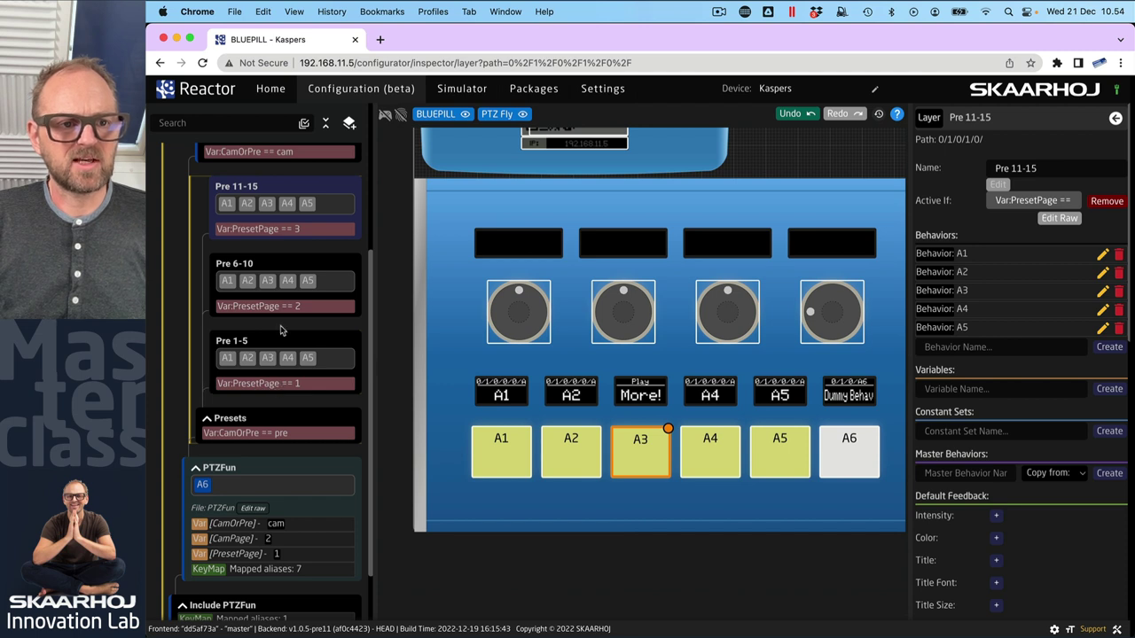
left_click(238, 553)
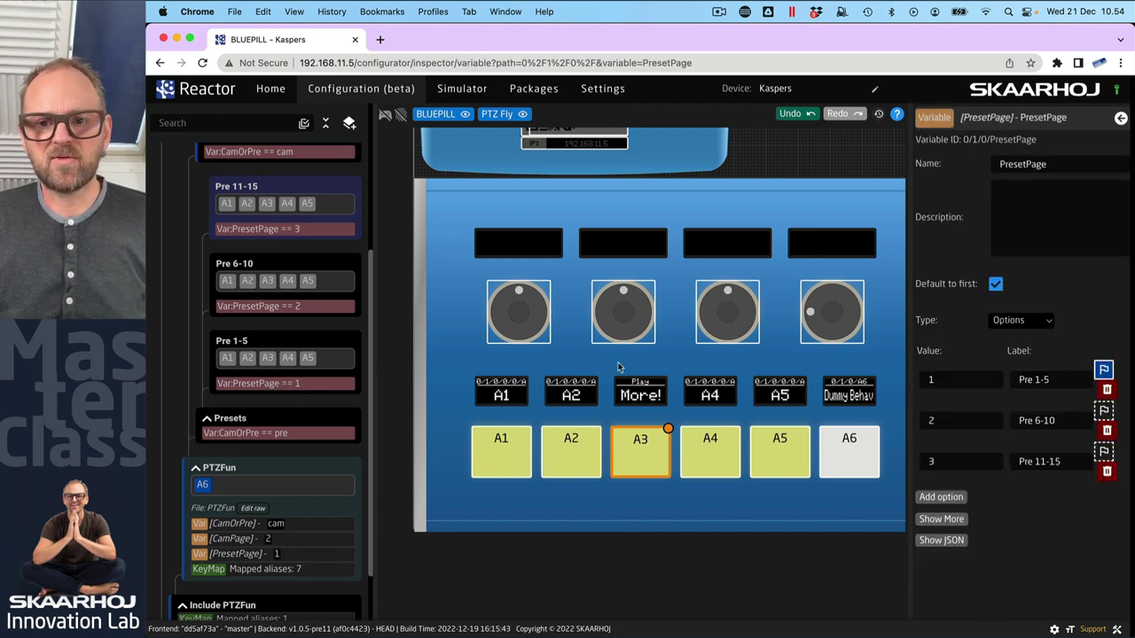
left_click(235, 540)
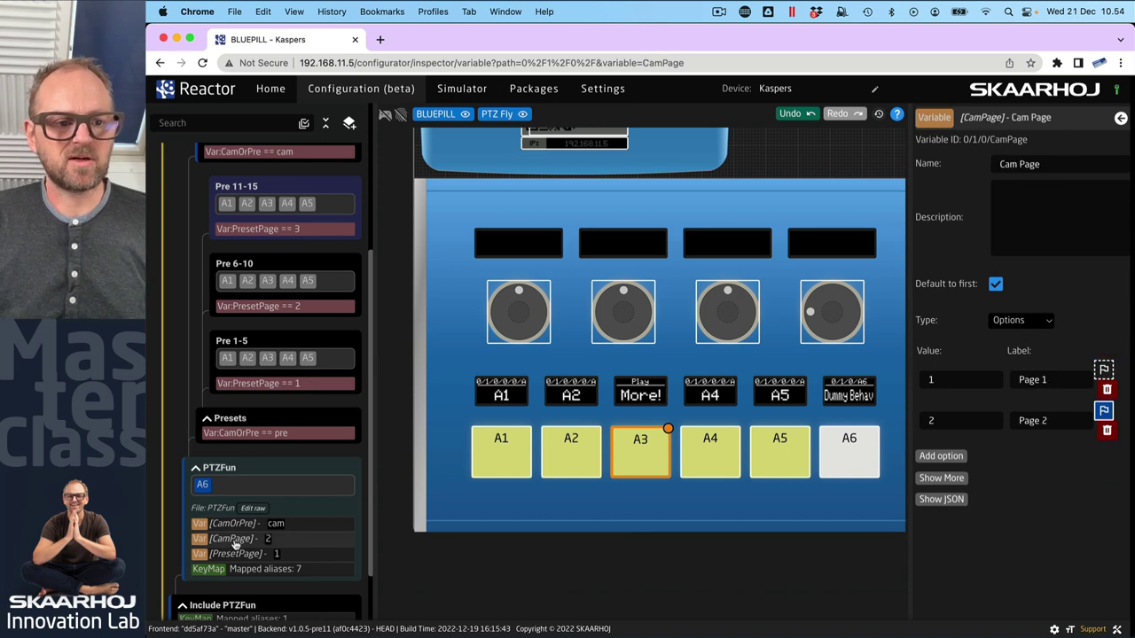
left_click(235, 524)
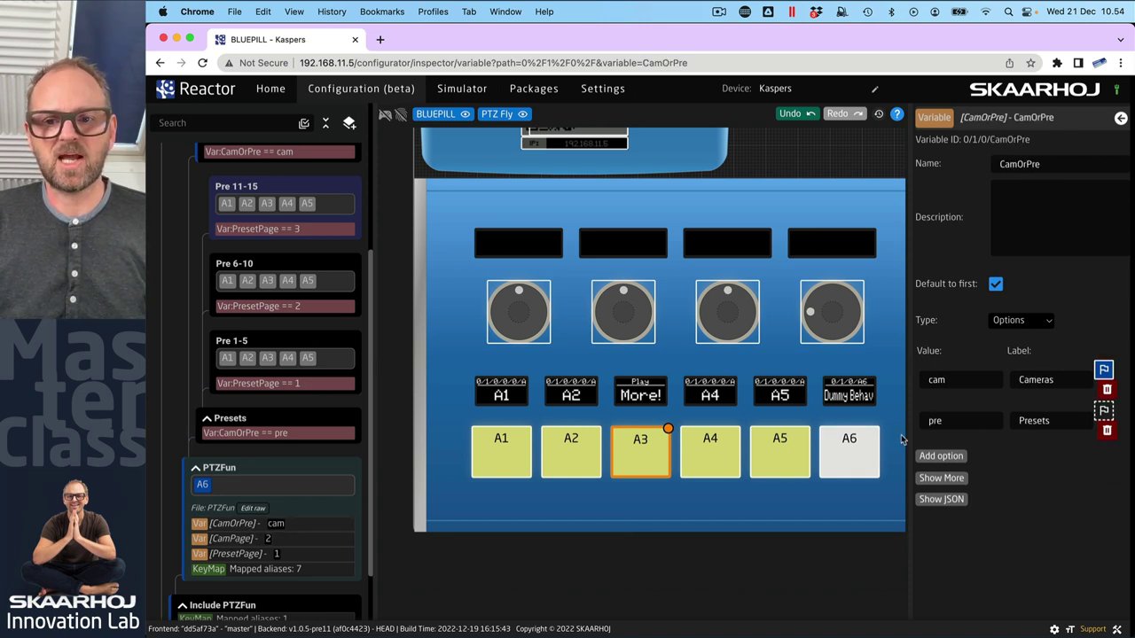
left_click(1103, 412)
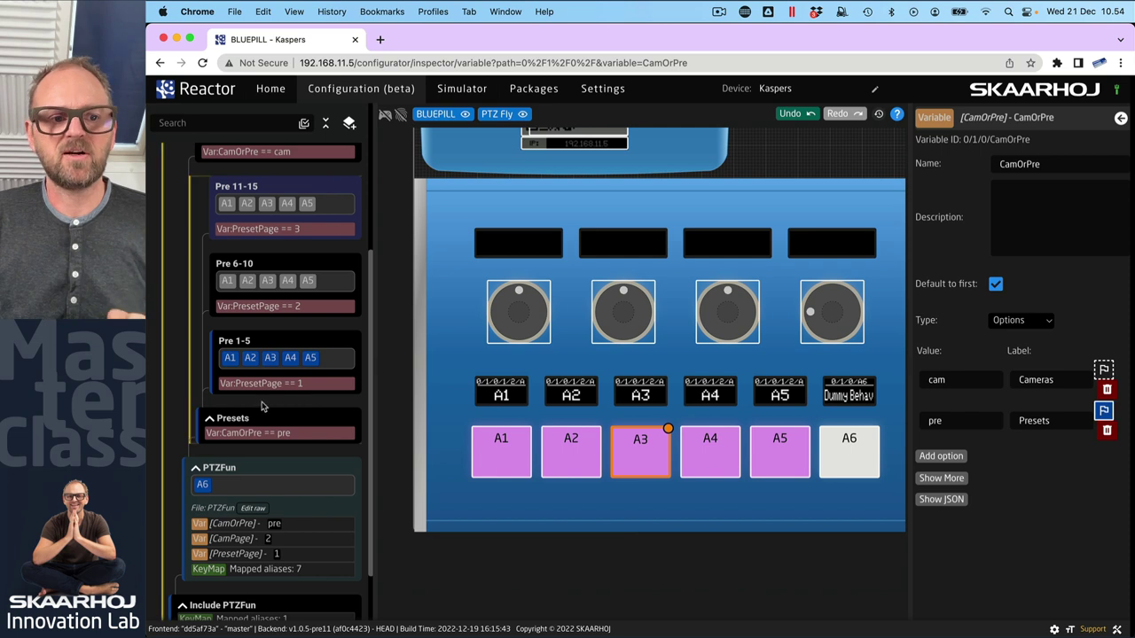
- Switch the PresetPage variable between Pre 1-5, Pre 6-10 and Pre 11-15 to check which preset layer becomes active
left_click(241, 555)
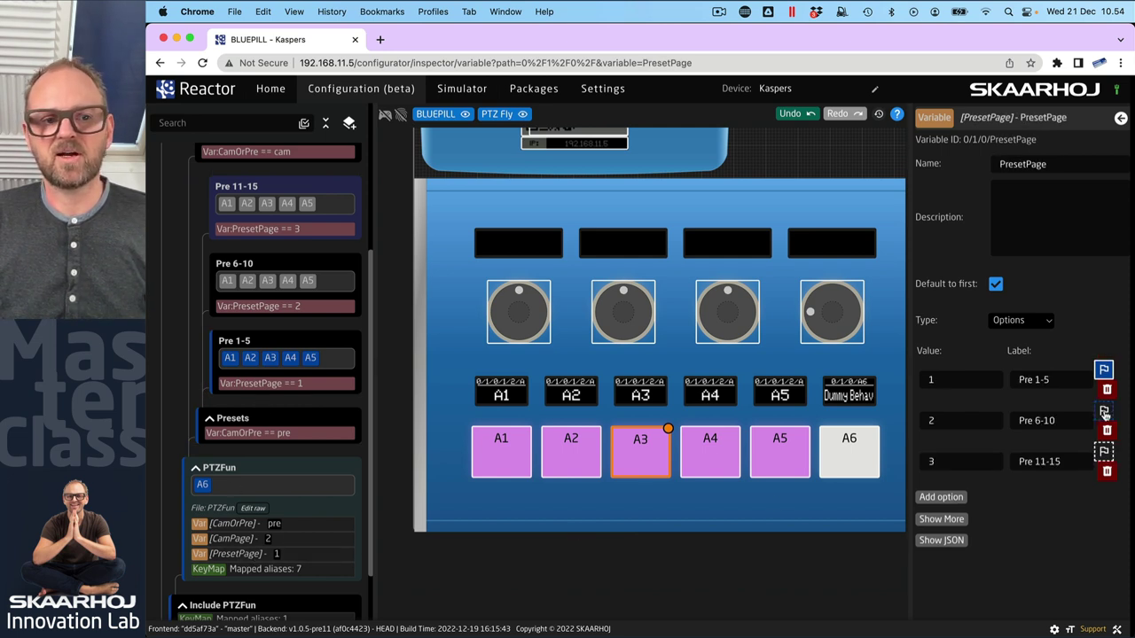
left_click(1102, 411)
left_click(1103, 451)
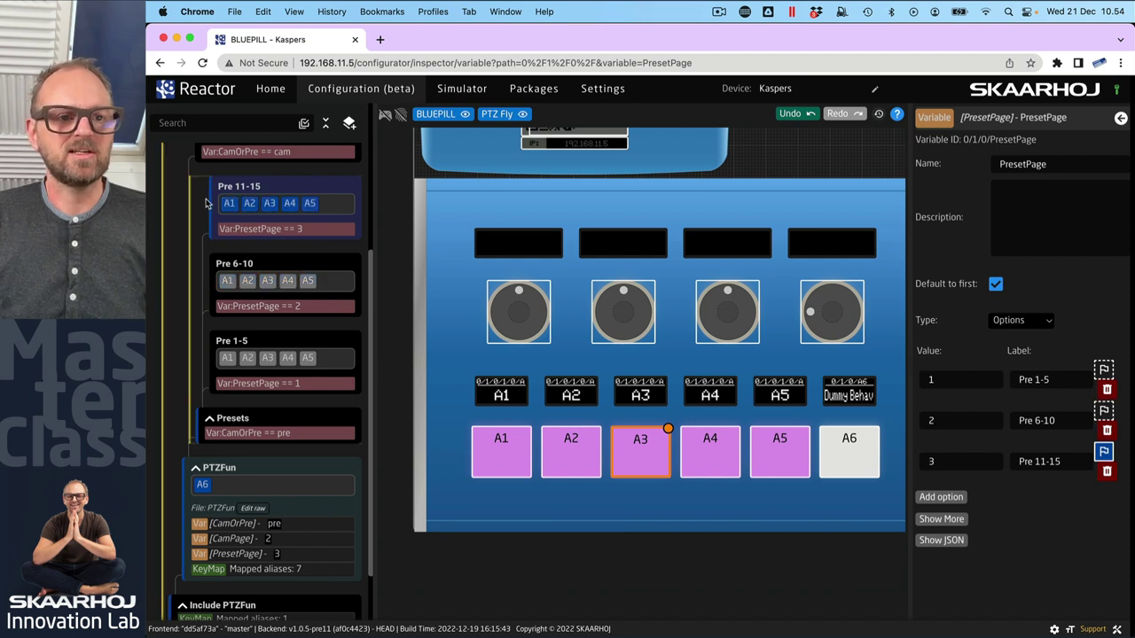
left_click(1102, 411)
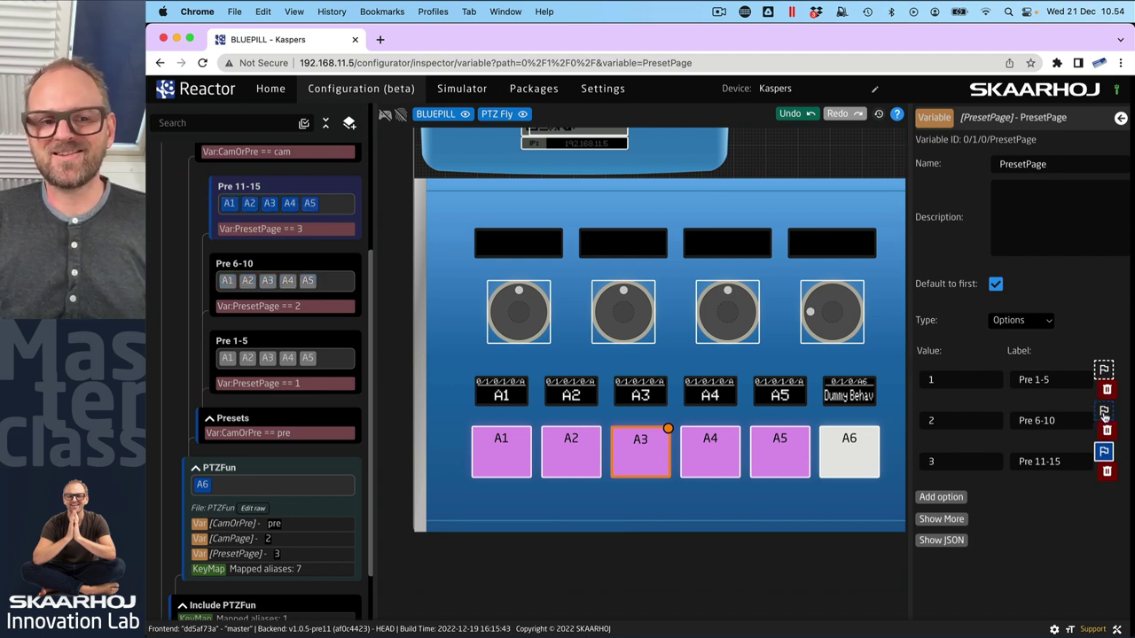
left_click(1103, 370)
left_click(1103, 411)
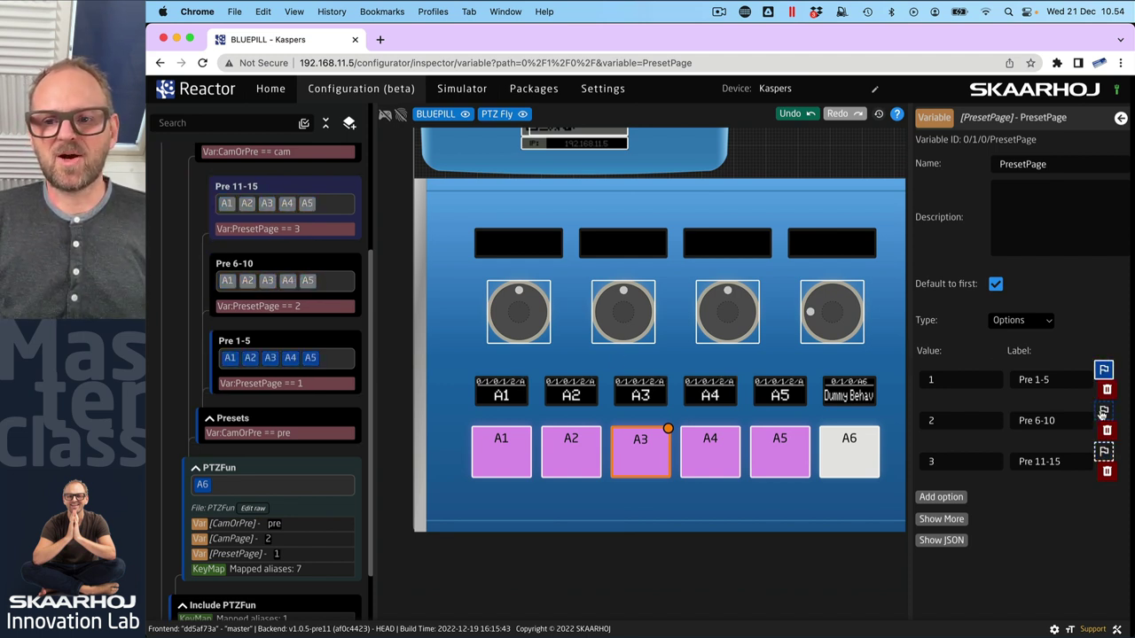
left_click(1102, 451)
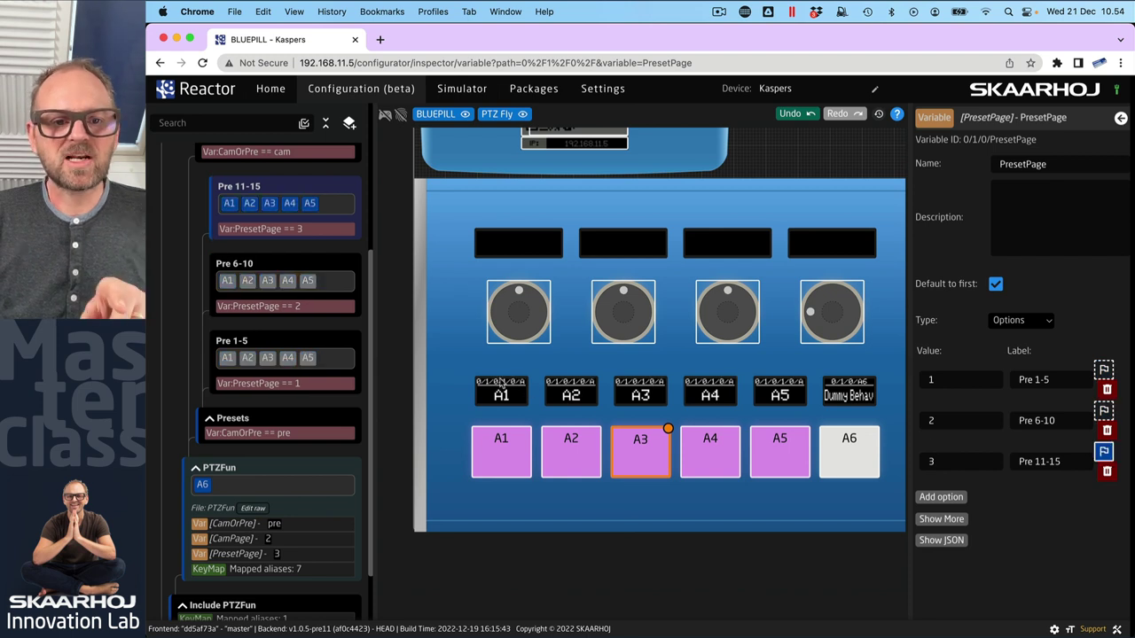
- Cycle PresetPage through its three options, ending on Pre 11-15, to check the behavior paths on the panel's button displays
scroll(512, 385, "up", 3)
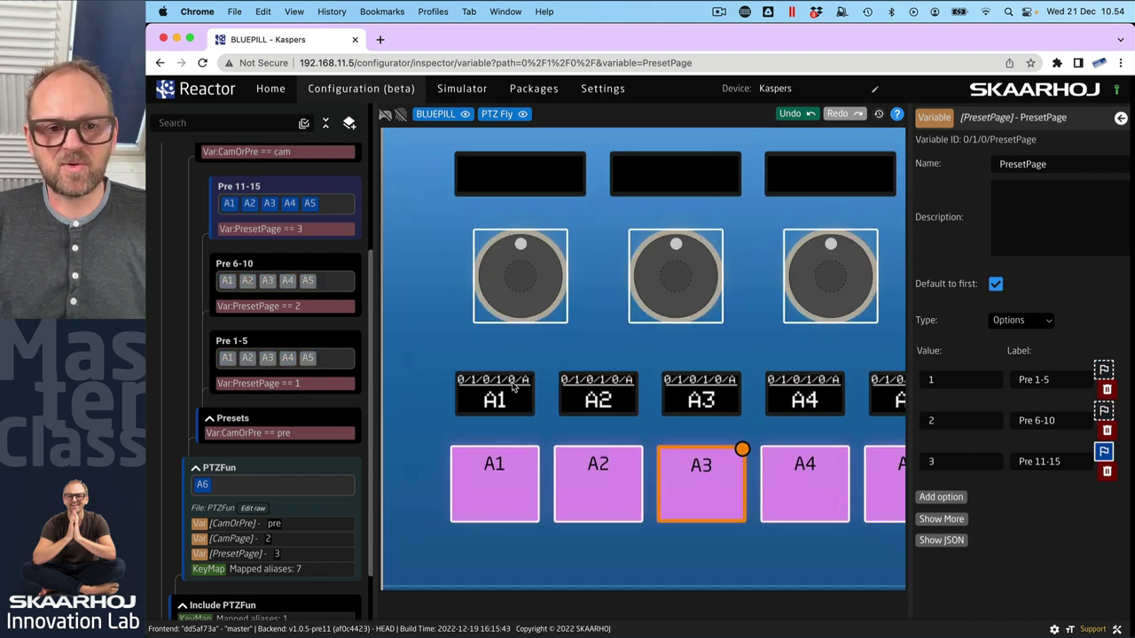
left_click(1102, 370)
left_click(1103, 412)
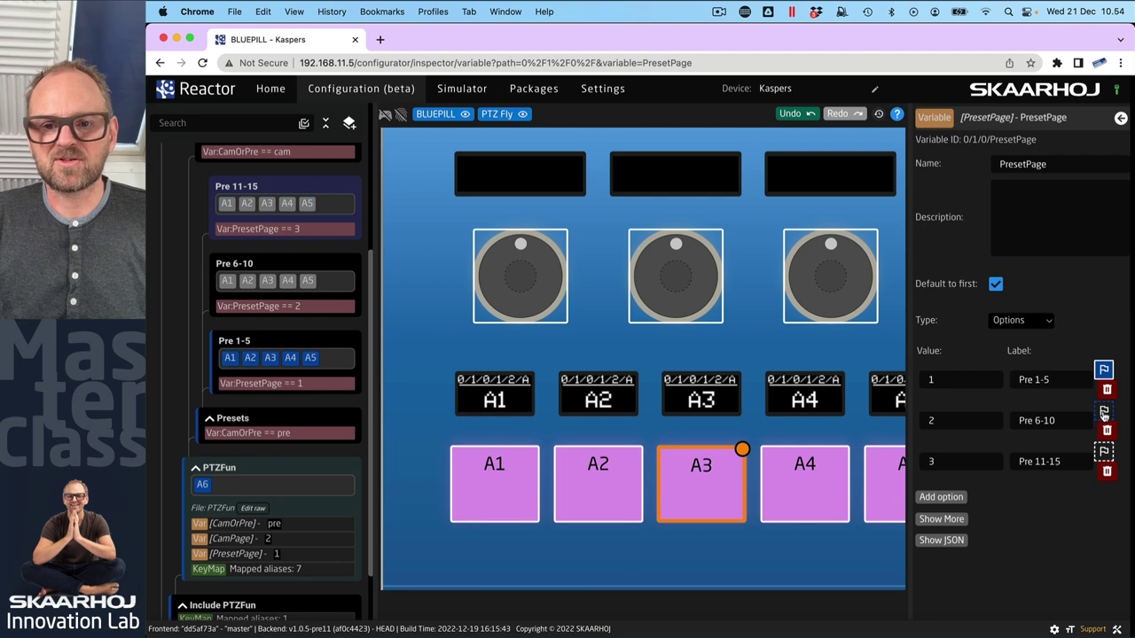
left_click(1103, 453)
scroll(603, 437, "down", 5)
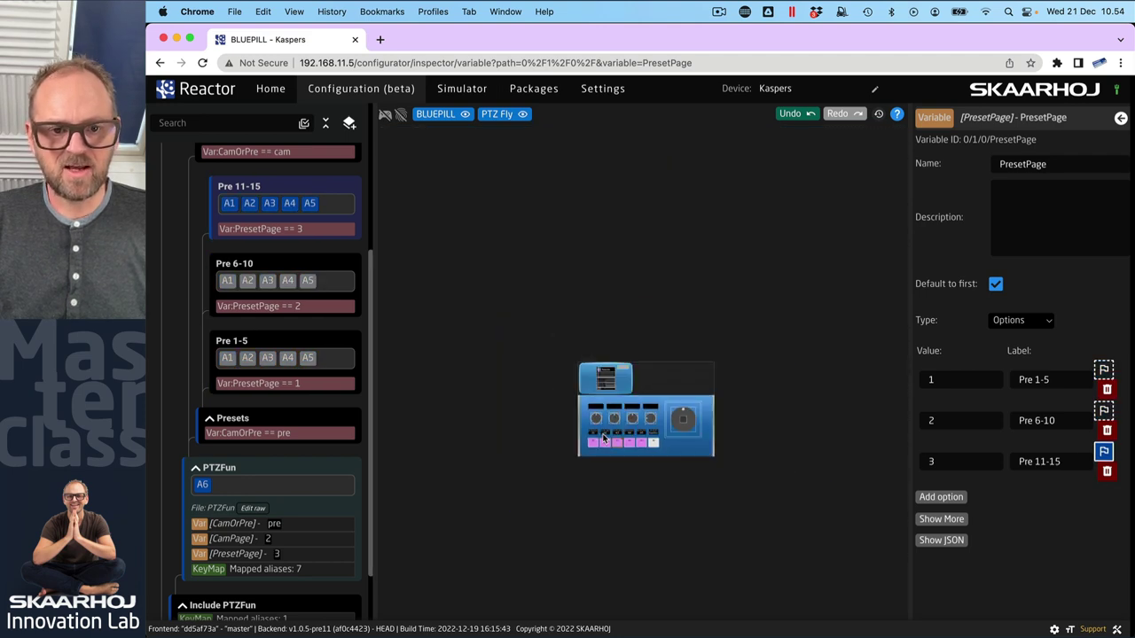
- Collapse the Presets and Cameras branches under PTZFun, briefly reopening each to review the page layers inside
scroll(603, 437, "up", 3)
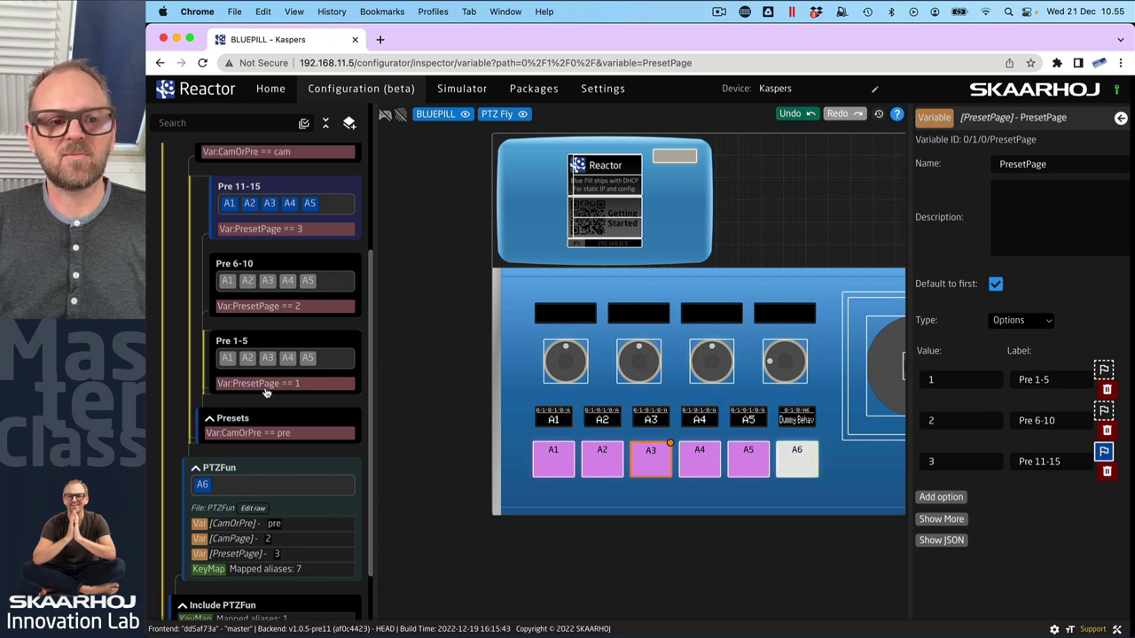
left_click(208, 421)
left_click(207, 371)
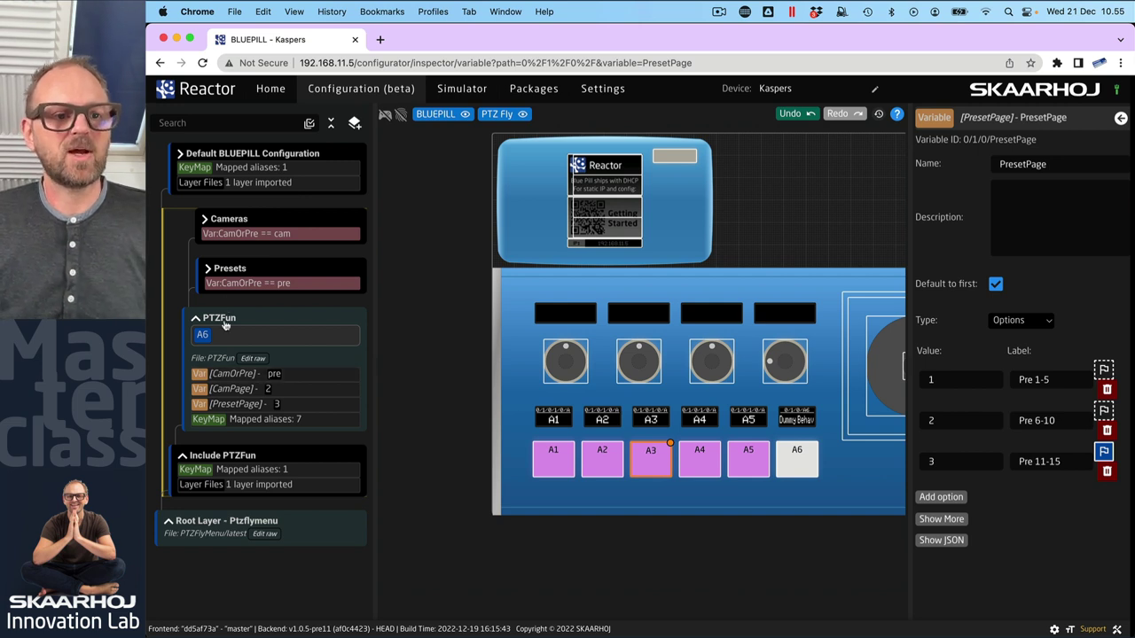
left_click(251, 323)
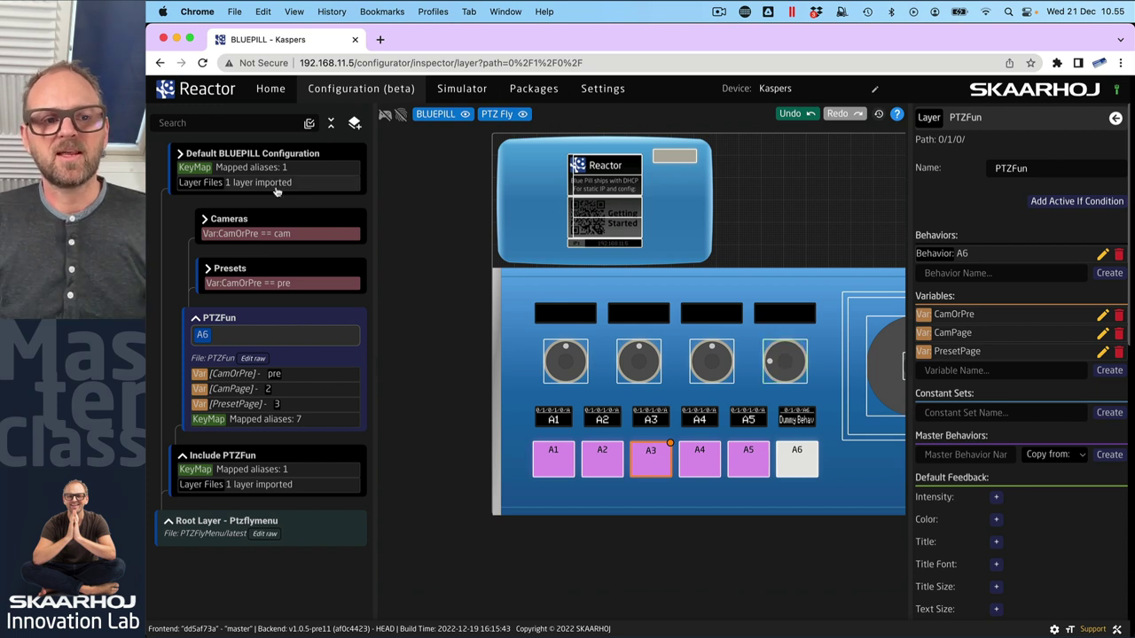
left_click(204, 221)
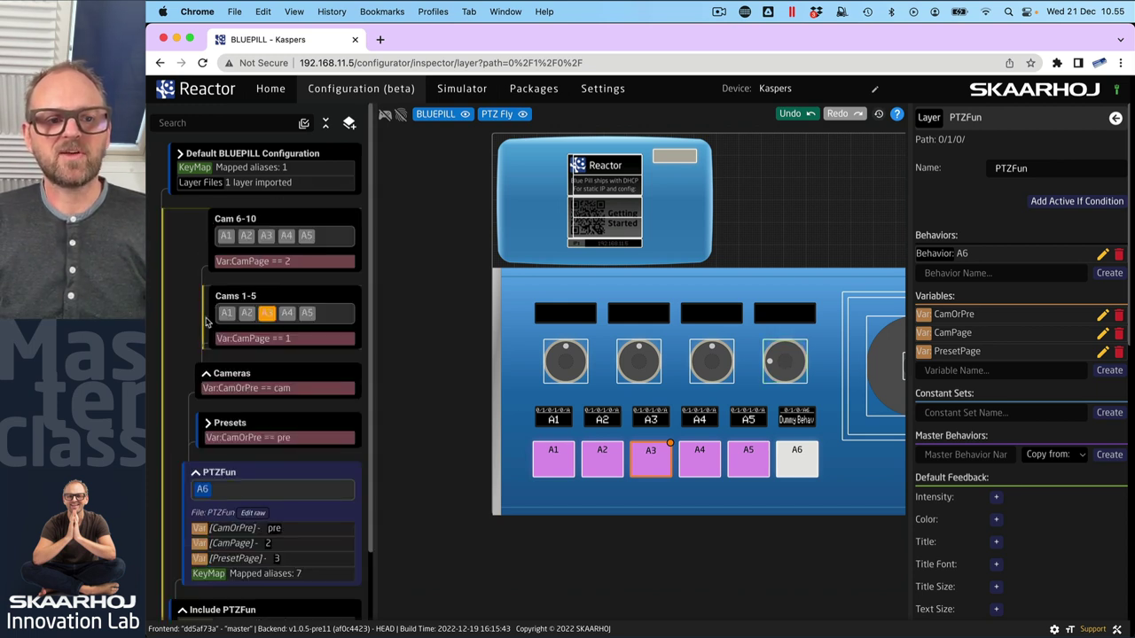
left_click(206, 376)
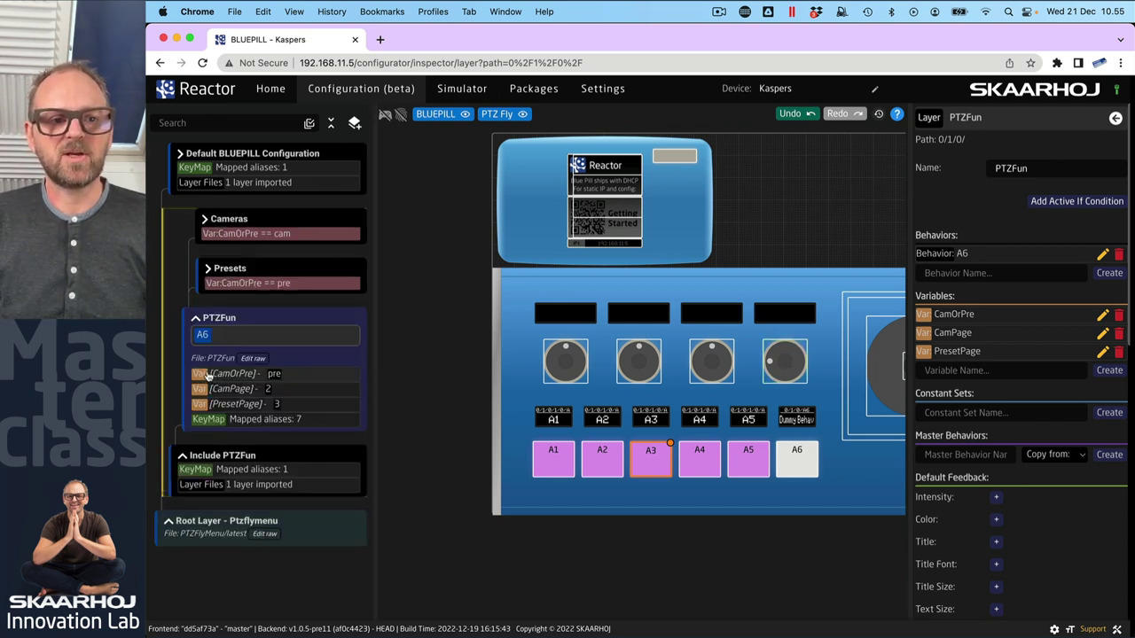
left_click(208, 269)
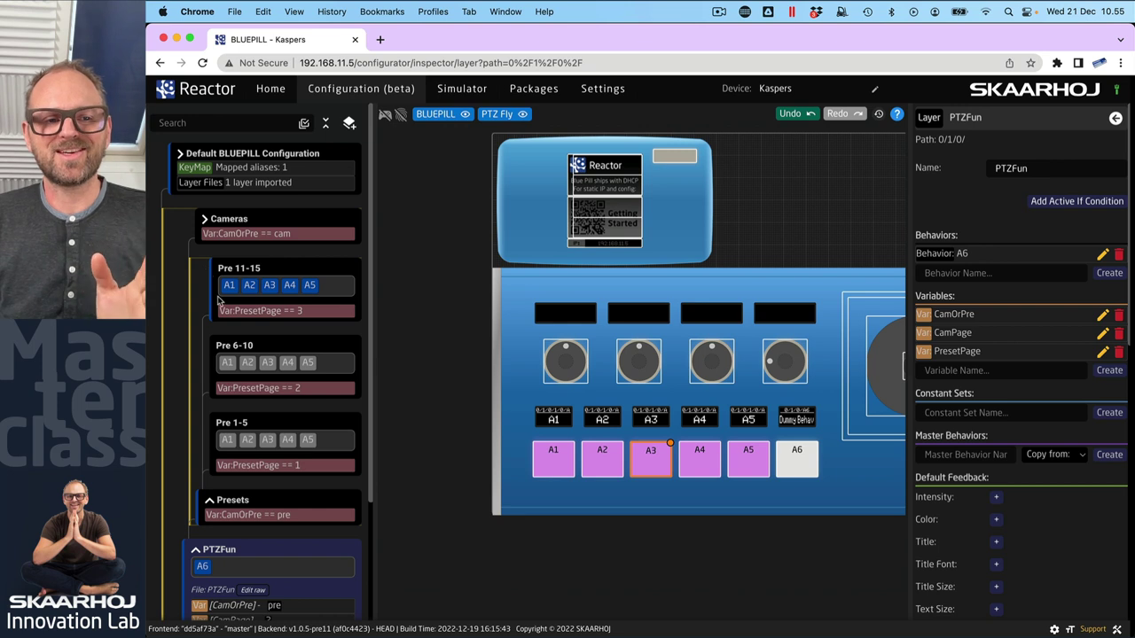
left_click(210, 501)
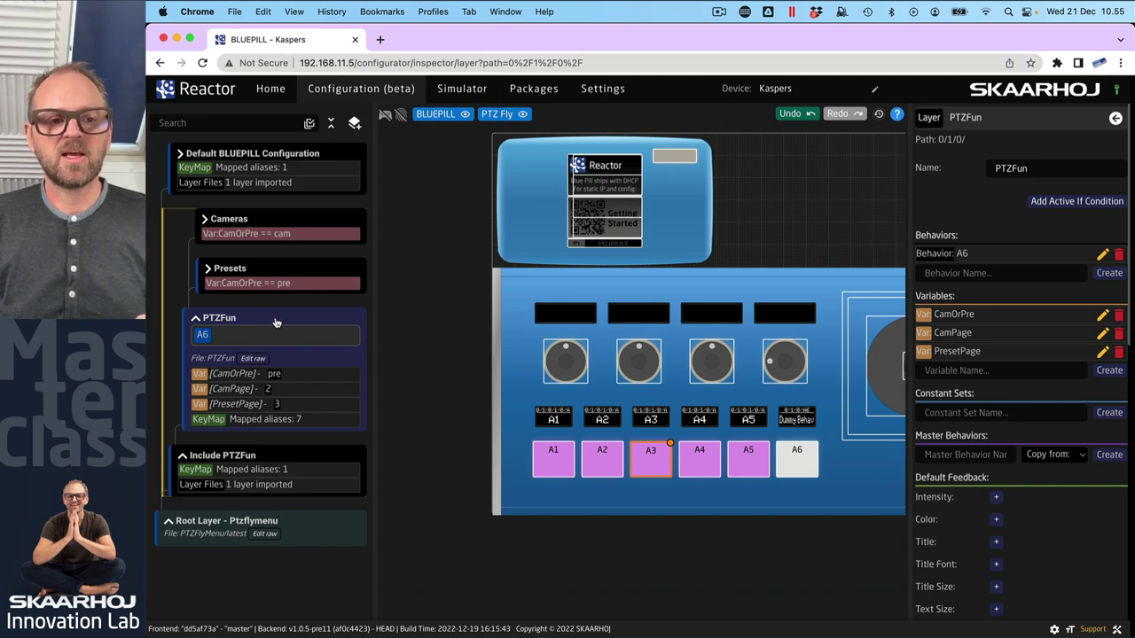
- Create a child layer named Menu Folder under PTZFun and select it
left_click(354, 123)
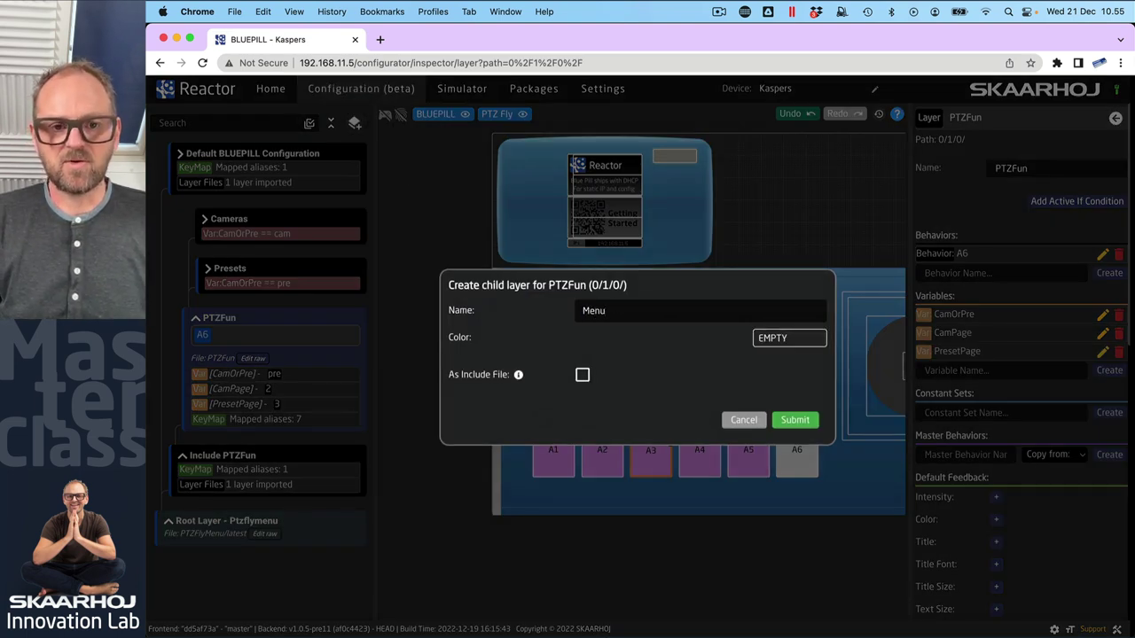
type("FOLDER")
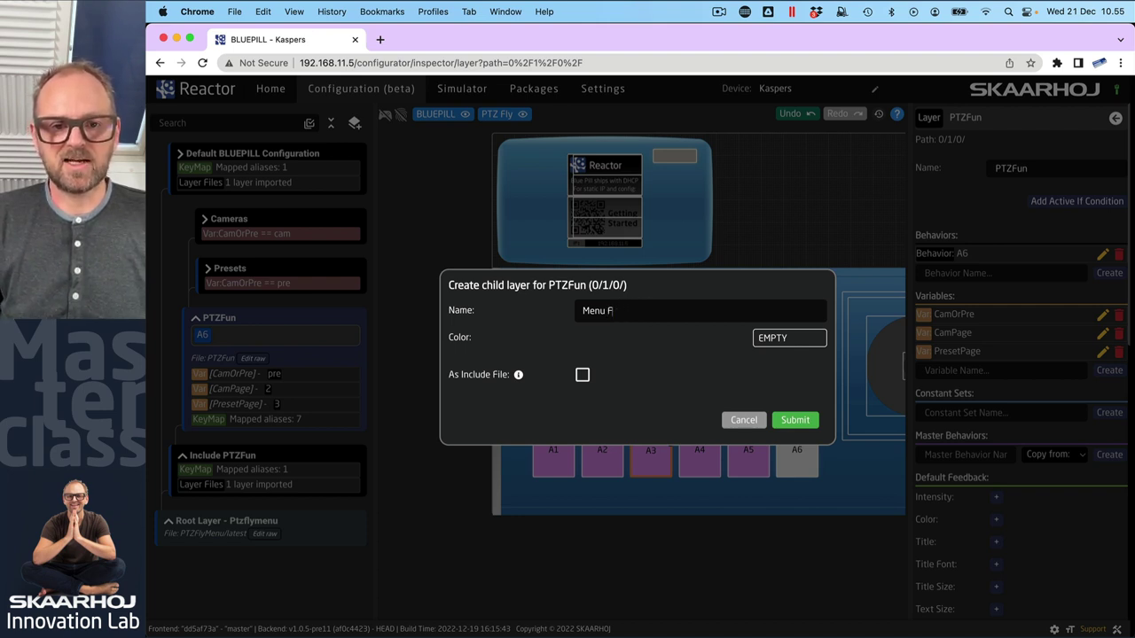
left_click(794, 421)
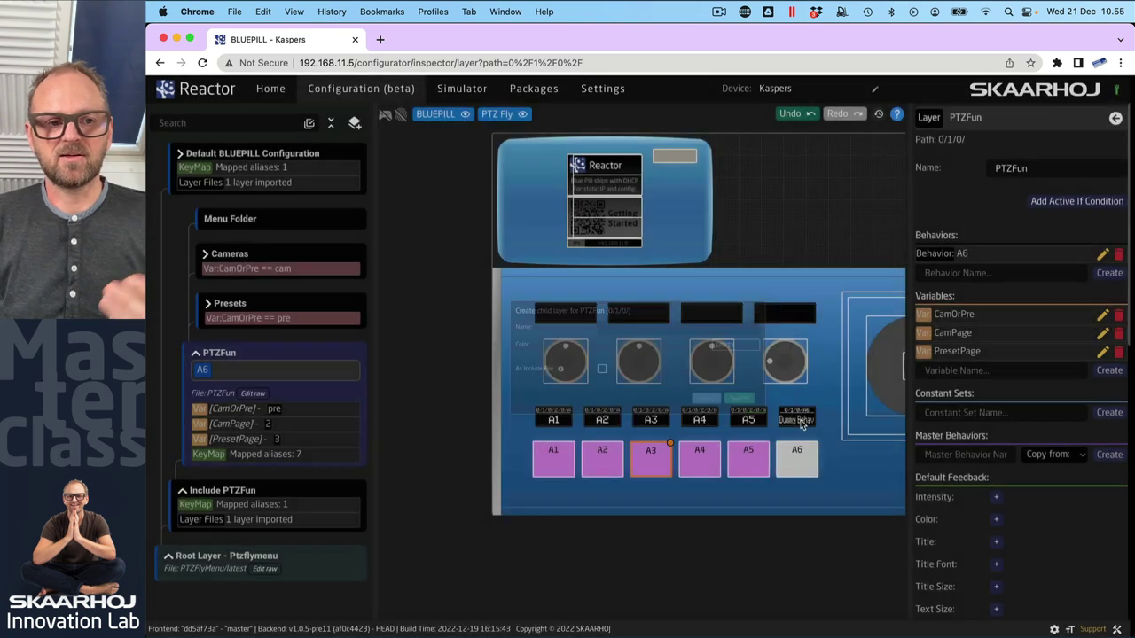
left_click(266, 230)
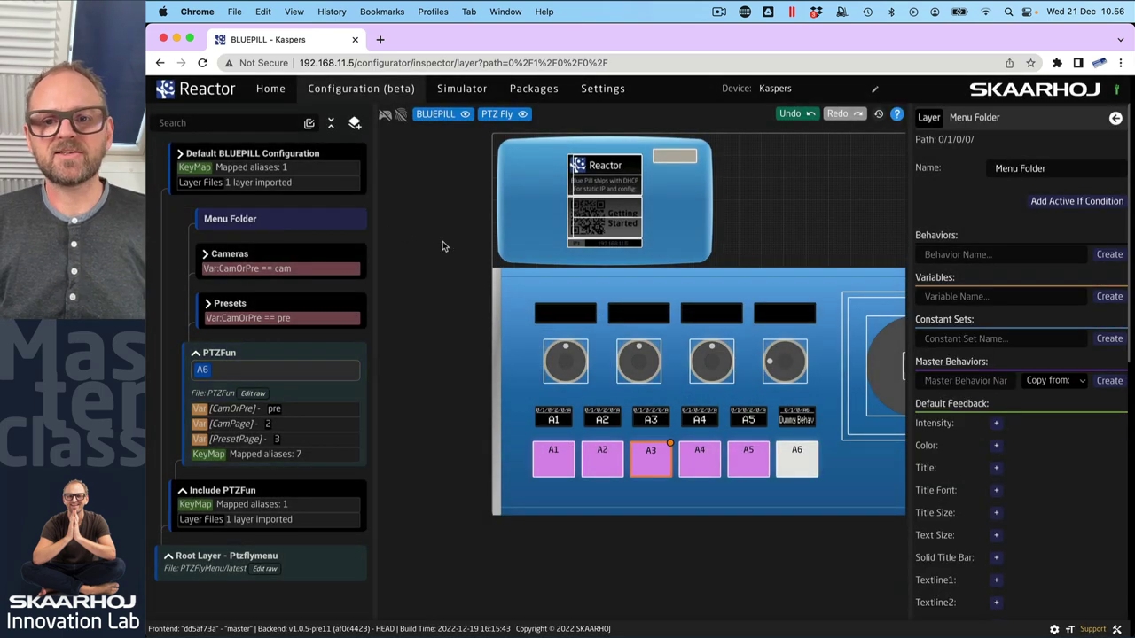
- Create 4 pages on the Menu Folder layer, leaving the variable name blank for automatic creation, and expand the folder to show the pages
right_click(238, 223)
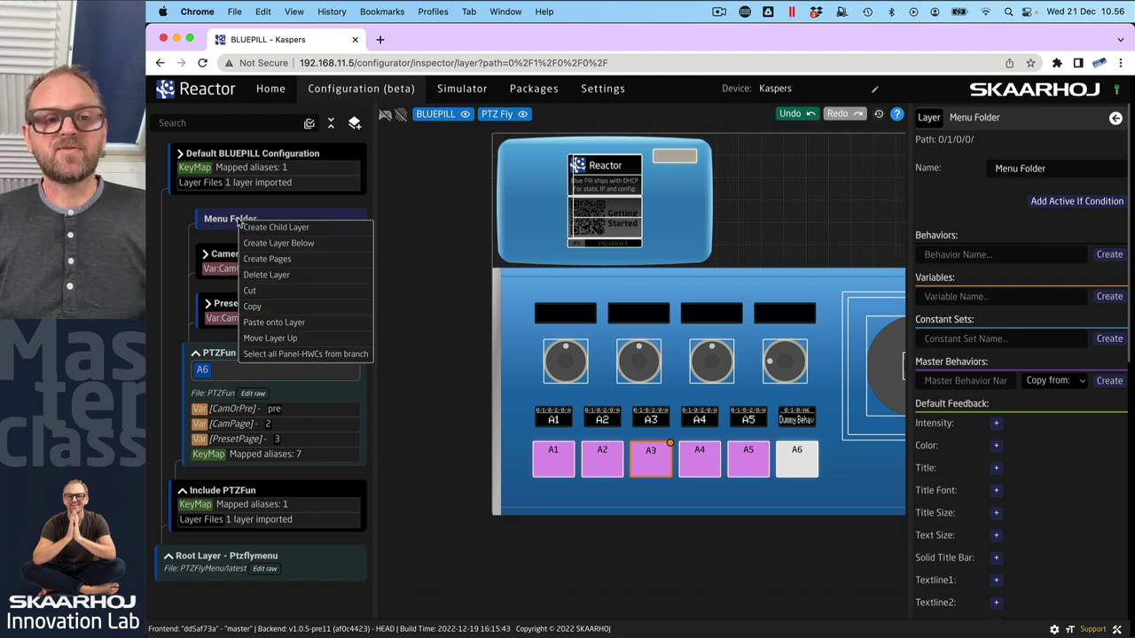
left_click(272, 262)
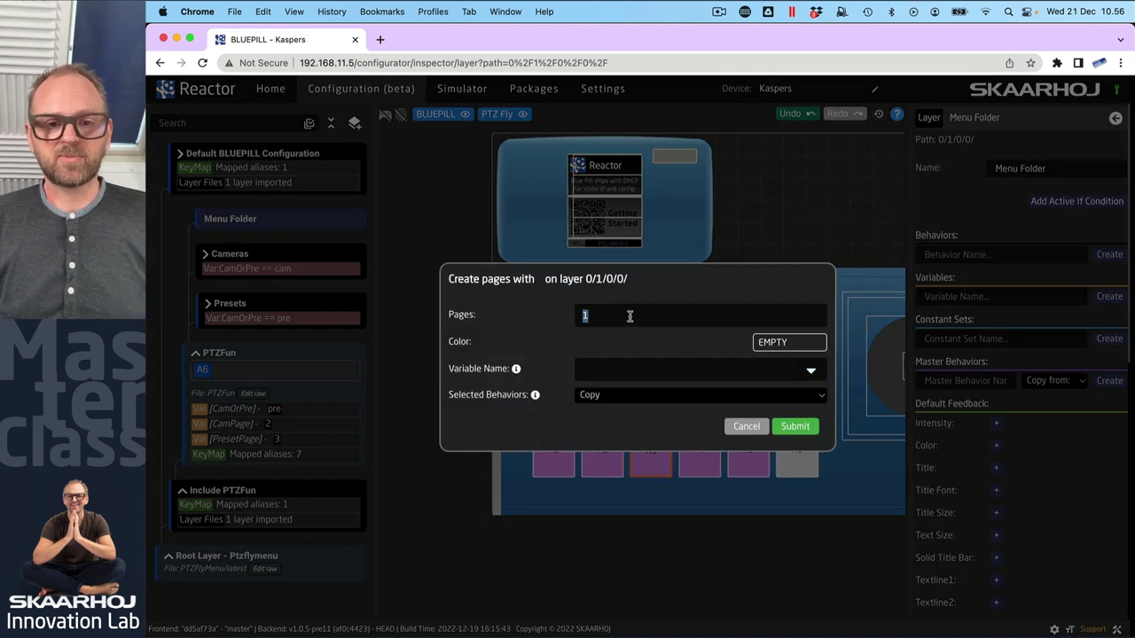
type("4")
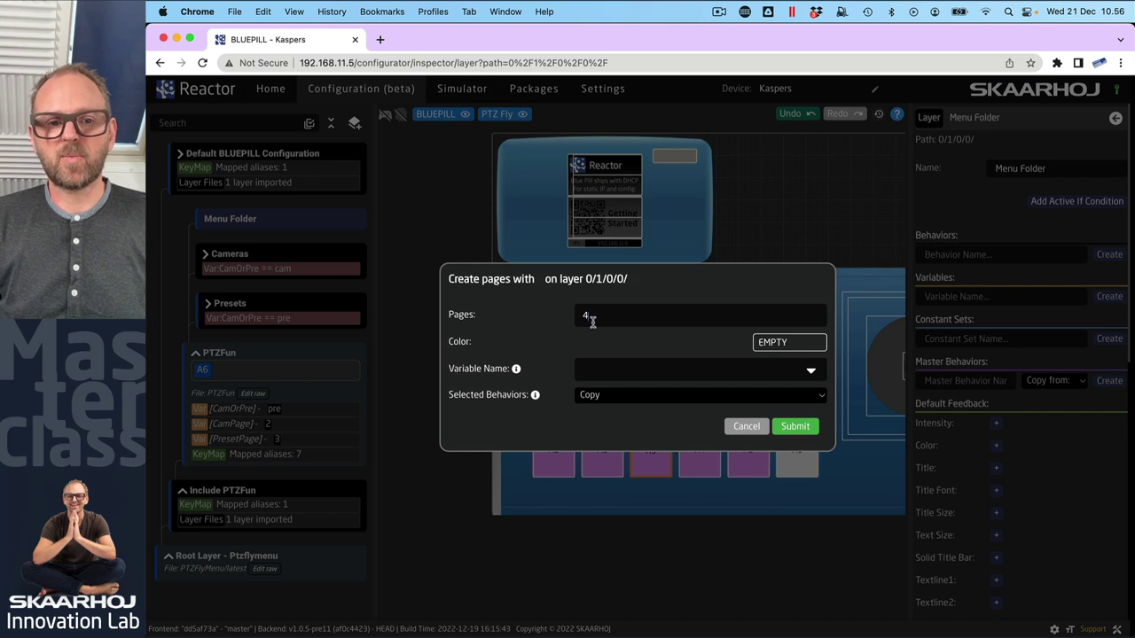
left_click(658, 368)
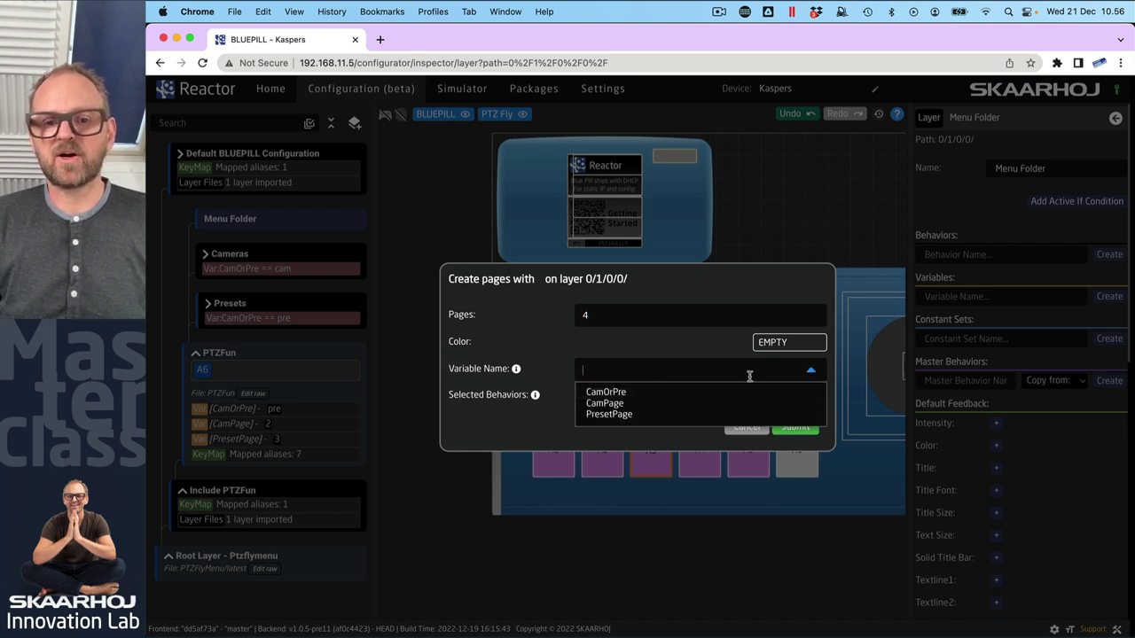
left_click(538, 358)
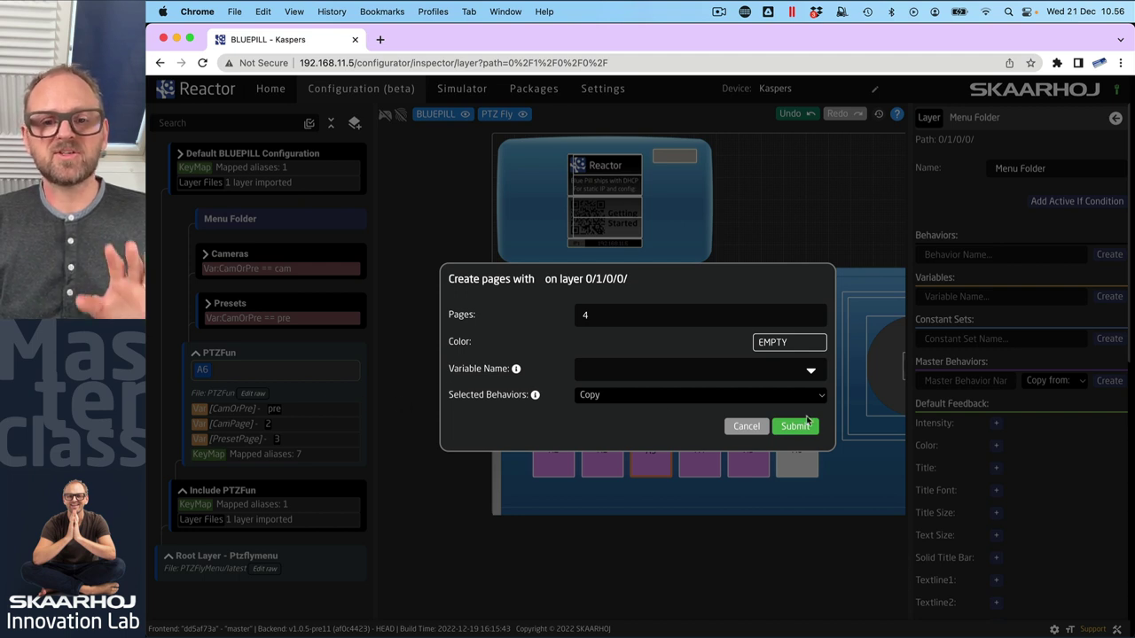
left_click(810, 370)
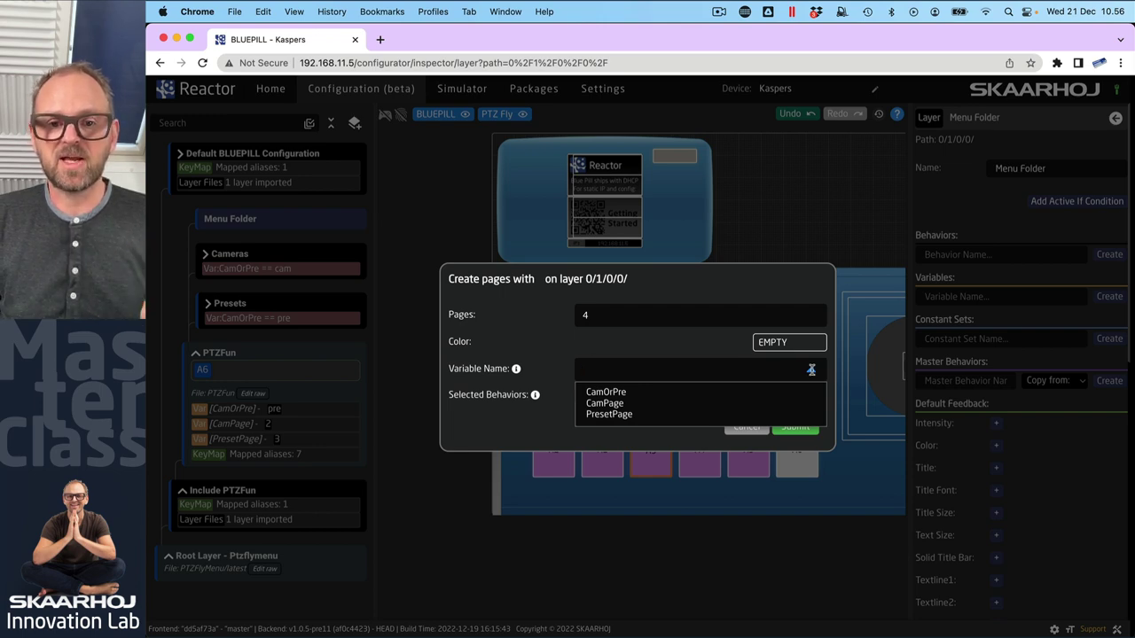
left_click(811, 370)
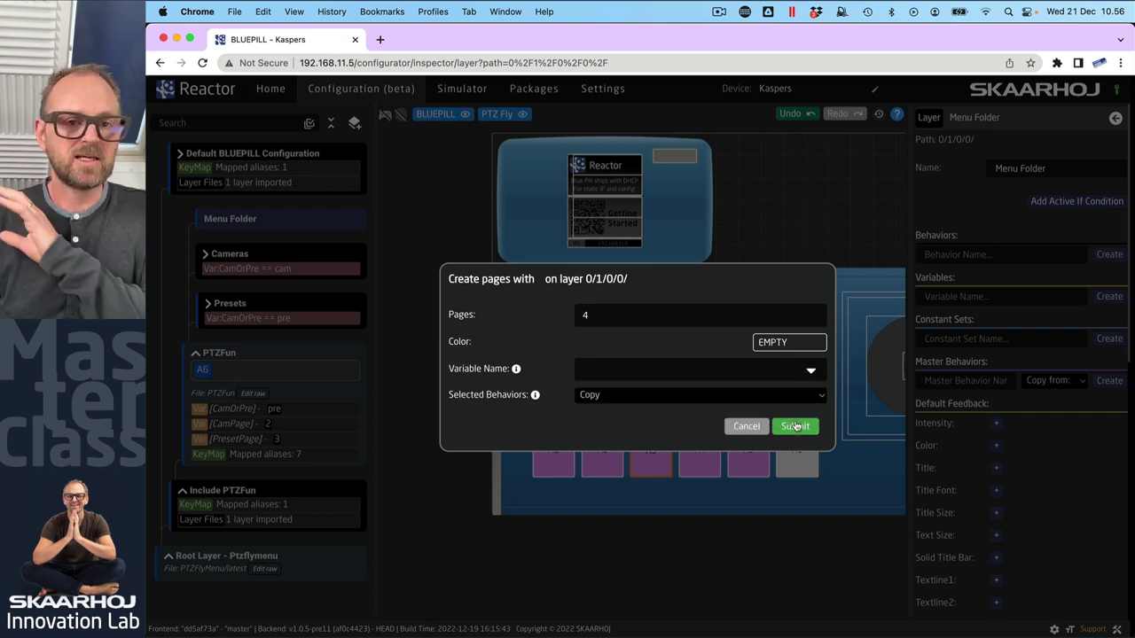
left_click(788, 426)
left_click(687, 387)
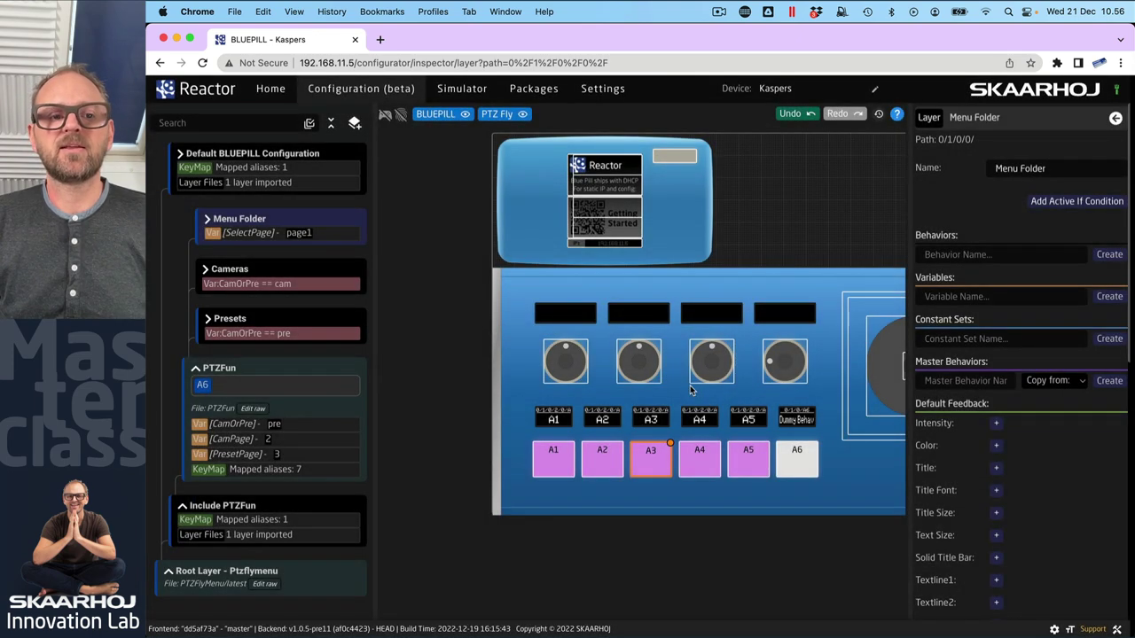
left_click(206, 219)
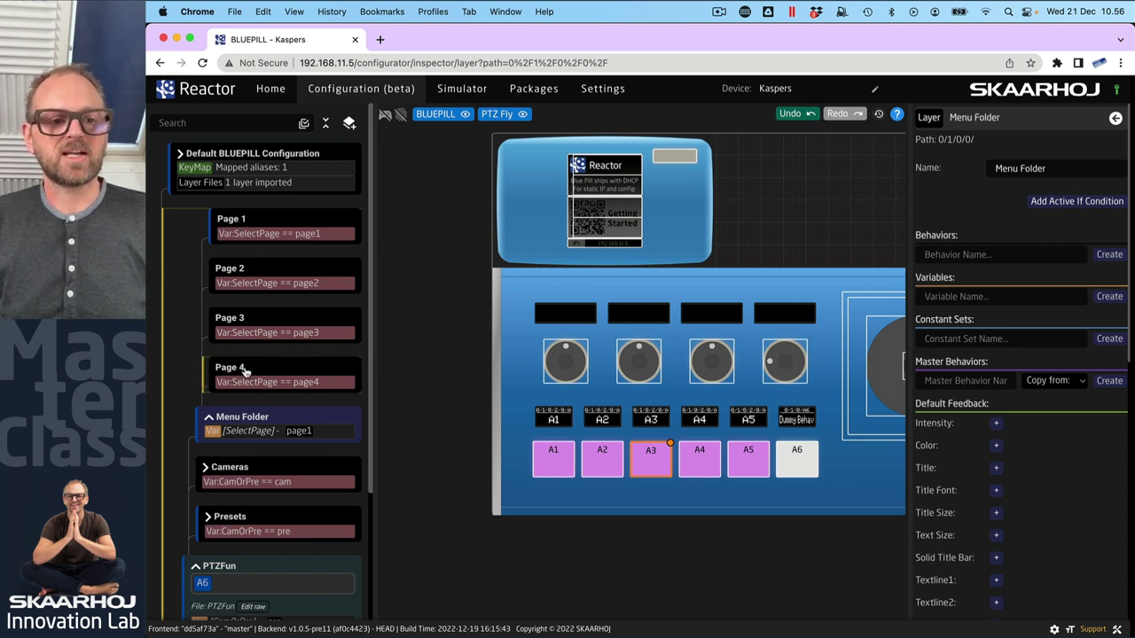
- Delete the Page 1 layer from Menu Folder, and undo both the deletion and the page creation
left_click_drag(533, 348, 802, 381)
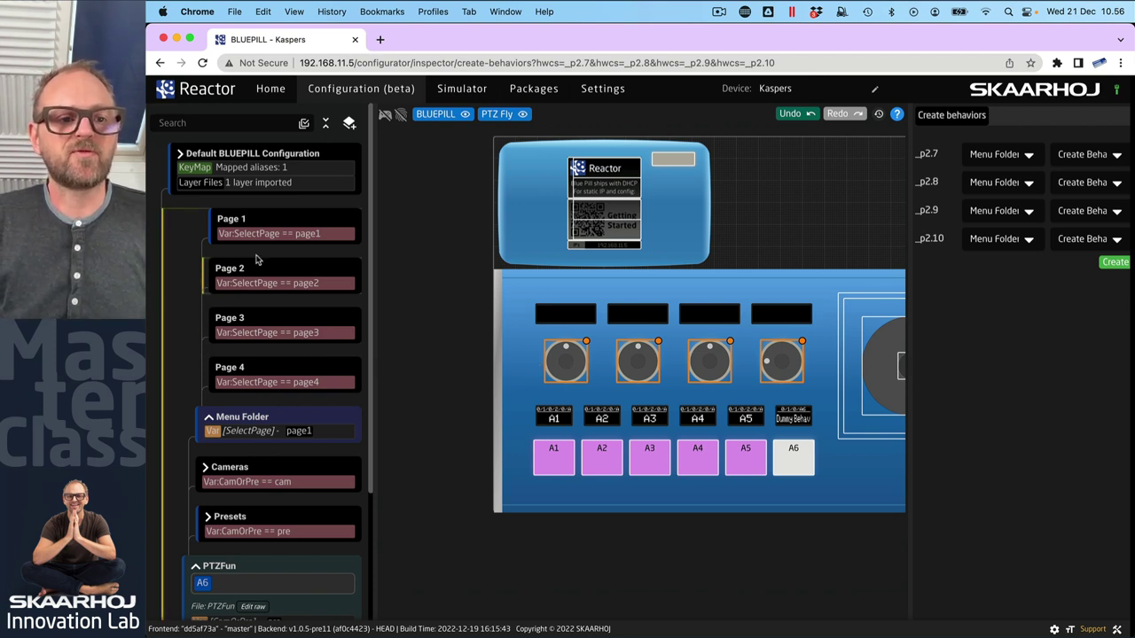
right_click(253, 219)
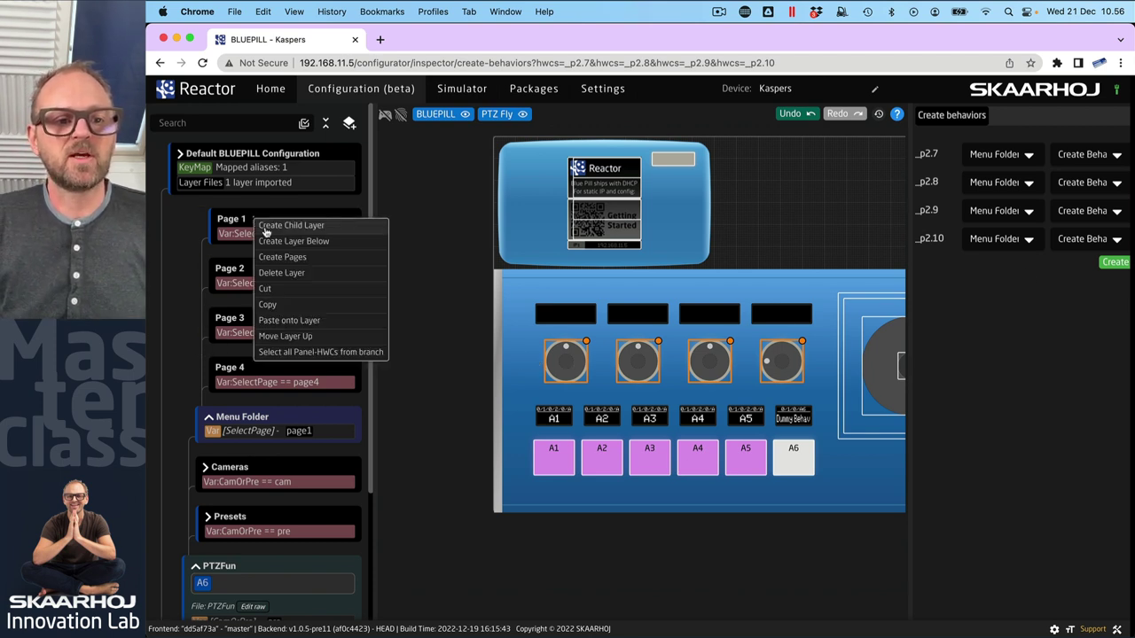
left_click(284, 284)
left_click(674, 373)
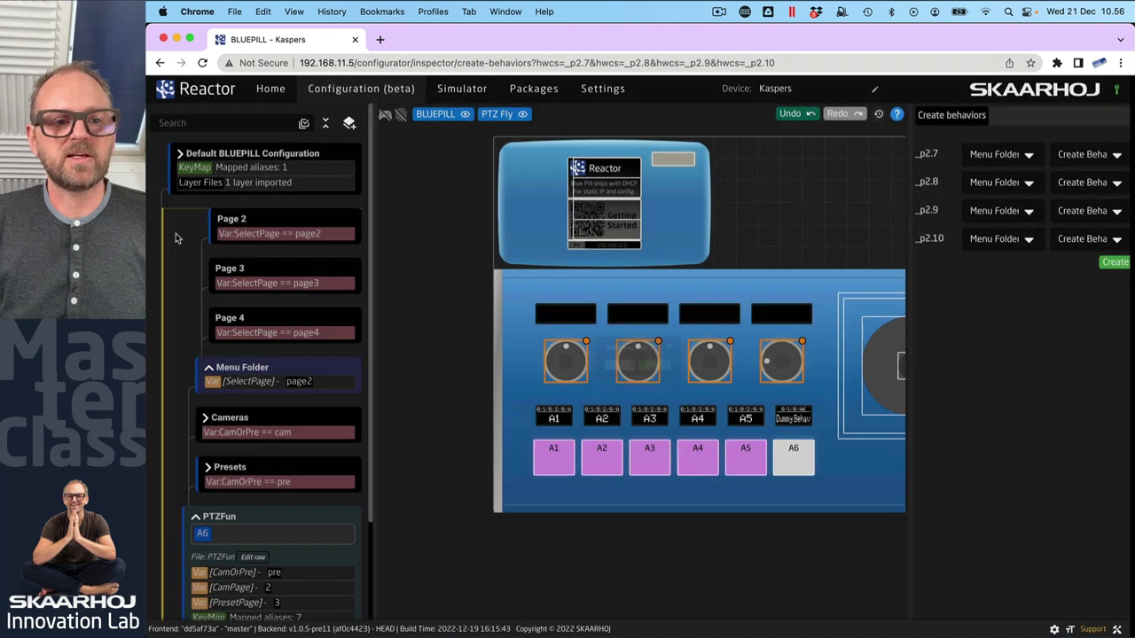
right_click(242, 271)
left_click(808, 118)
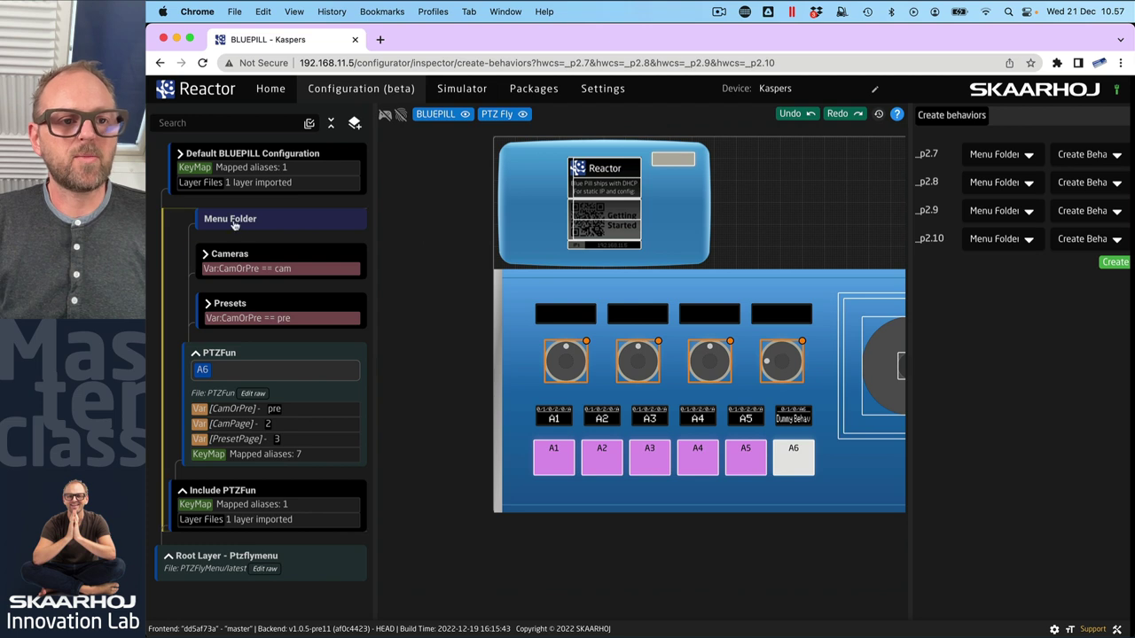
- Select the four rotary encoders on the PTZ Fly panel
left_click_drag(523, 354, 800, 377)
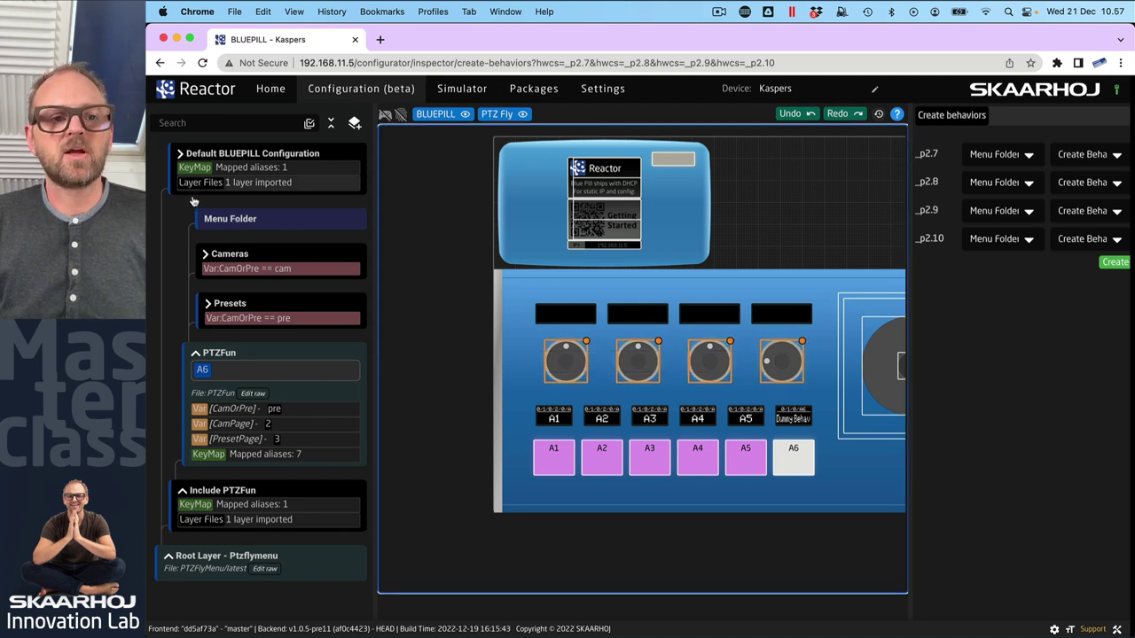
- Try creating 4 pages from the Menu Folder layer while the encoders are selected, and undo the attempt
right_click(230, 223)
left_click(257, 257)
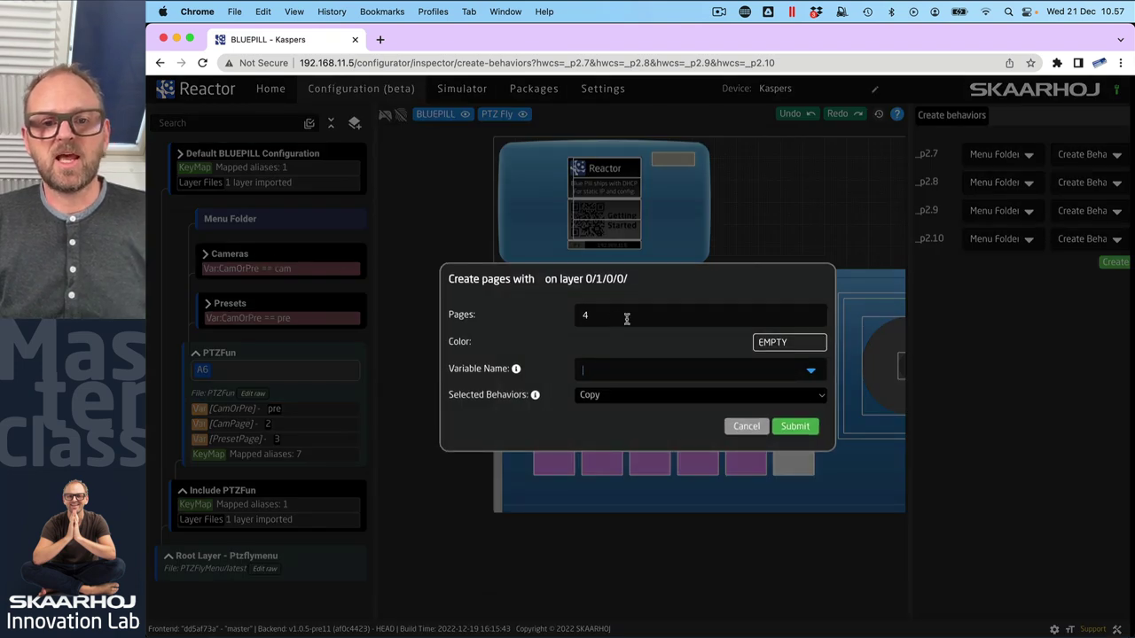
left_click(795, 426)
left_click(688, 390)
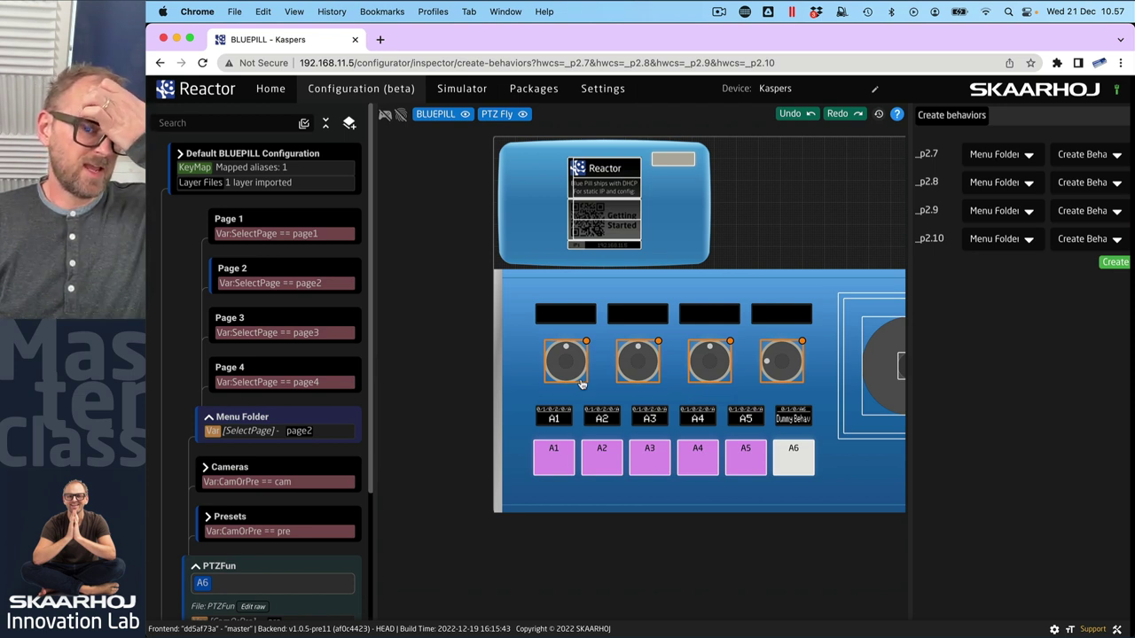
left_click(801, 116)
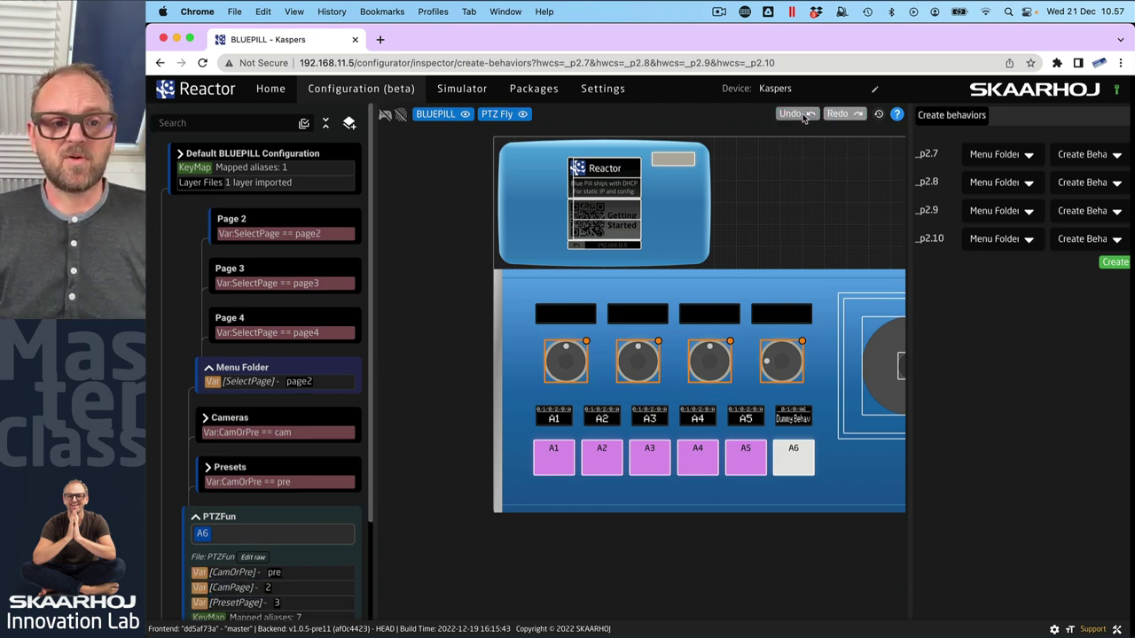
left_click(801, 116)
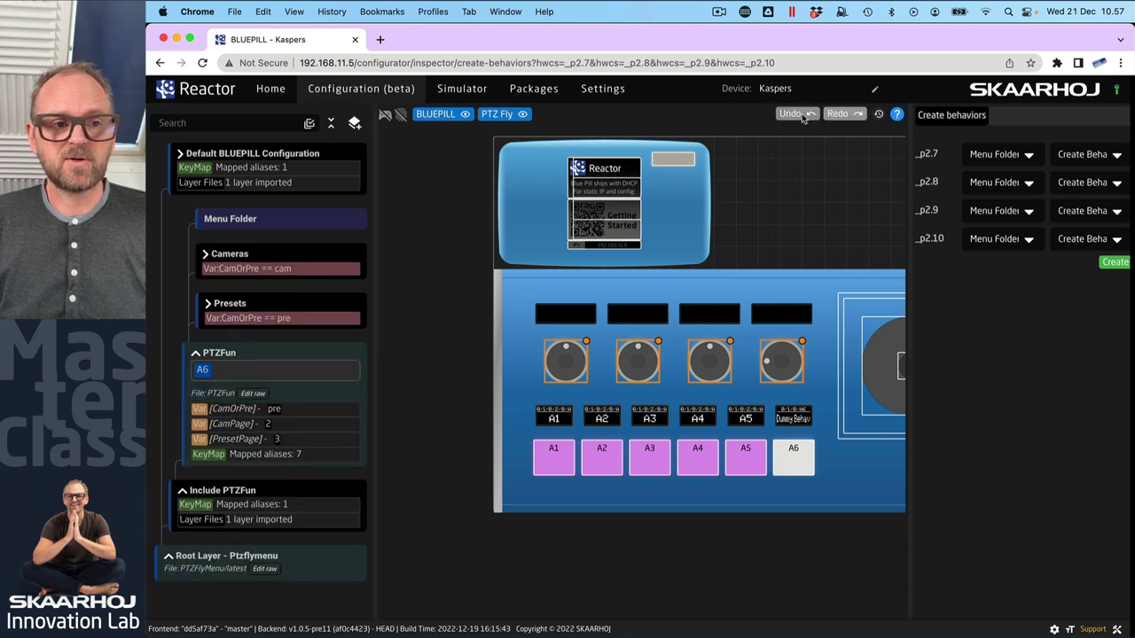
- Create 4 pages on Menu Folder from the four selected encoders, copying the selected behaviors and accepting an automatically created page variable
right_click(570, 362)
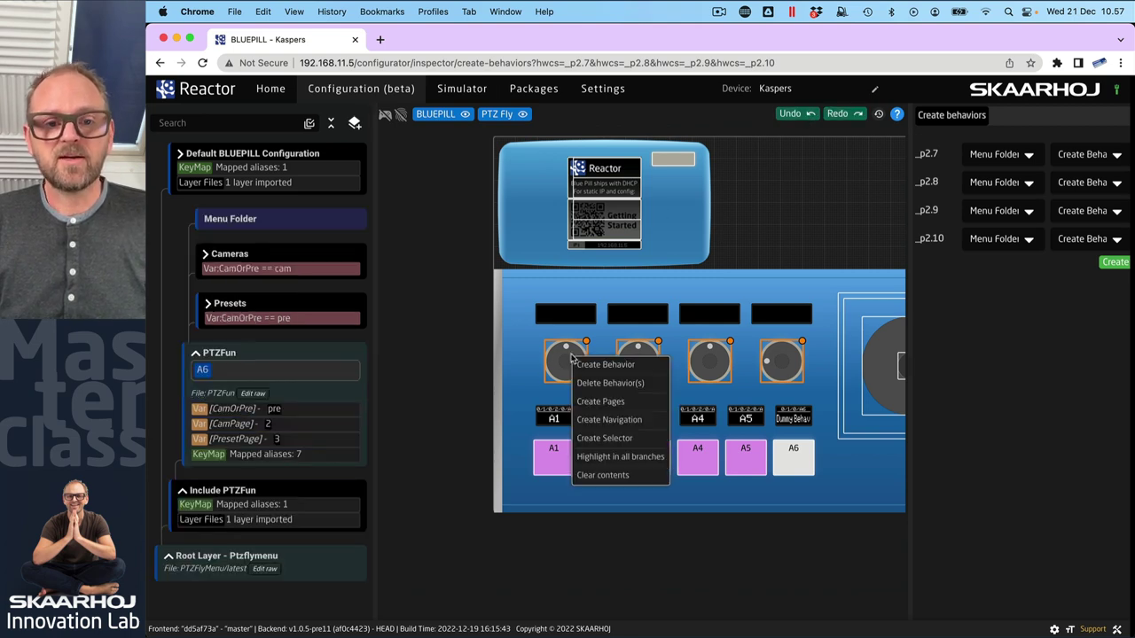
left_click(602, 404)
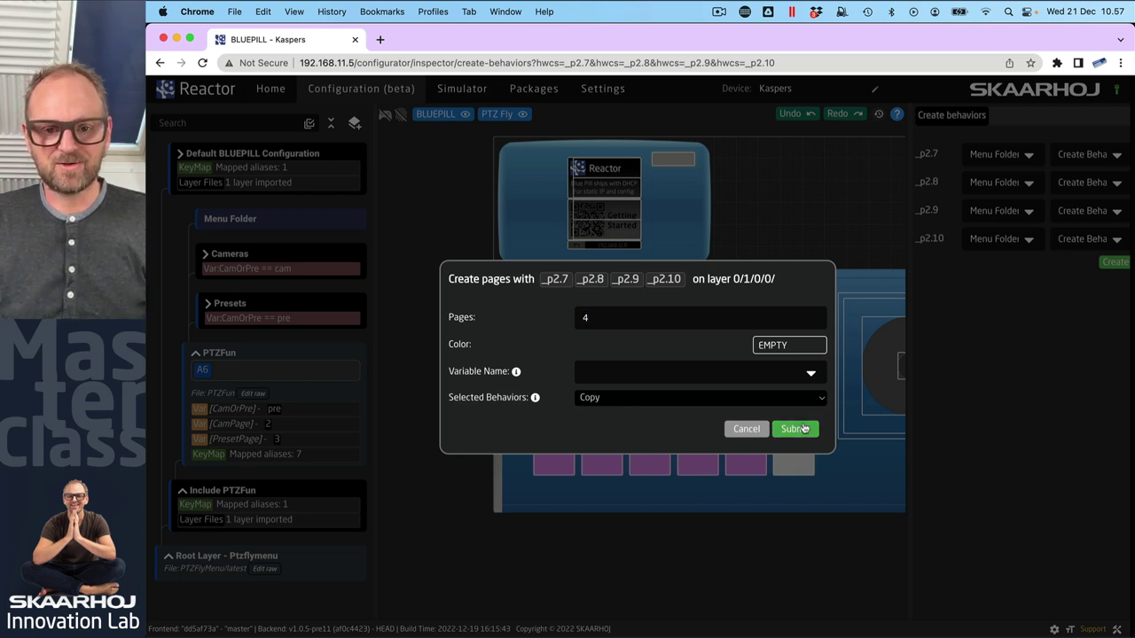
left_click(795, 429)
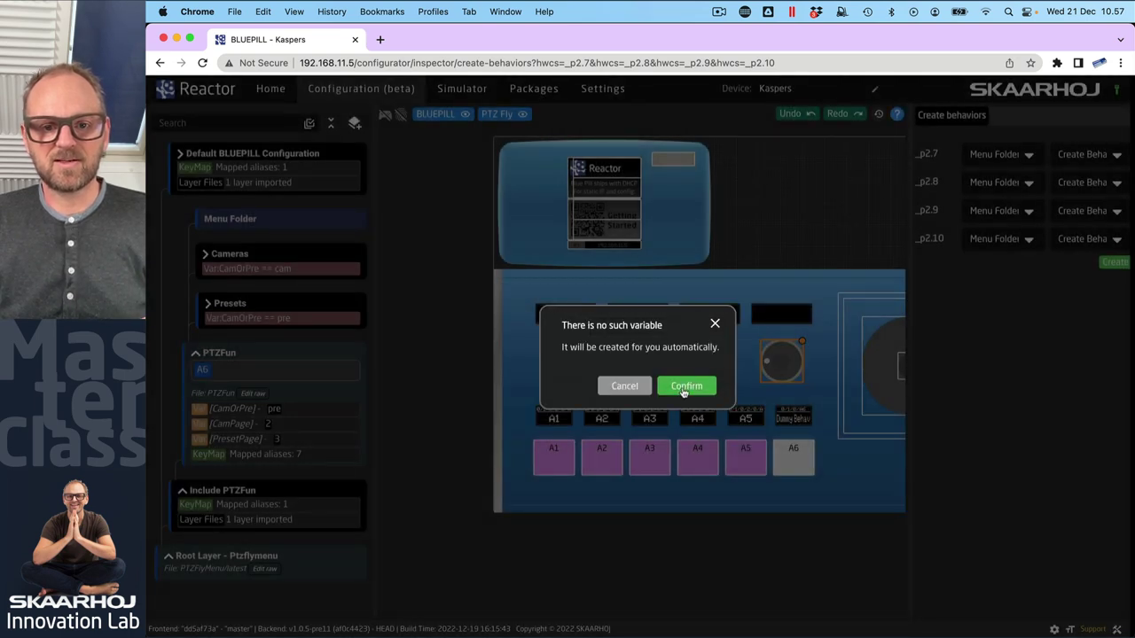
left_click(689, 387)
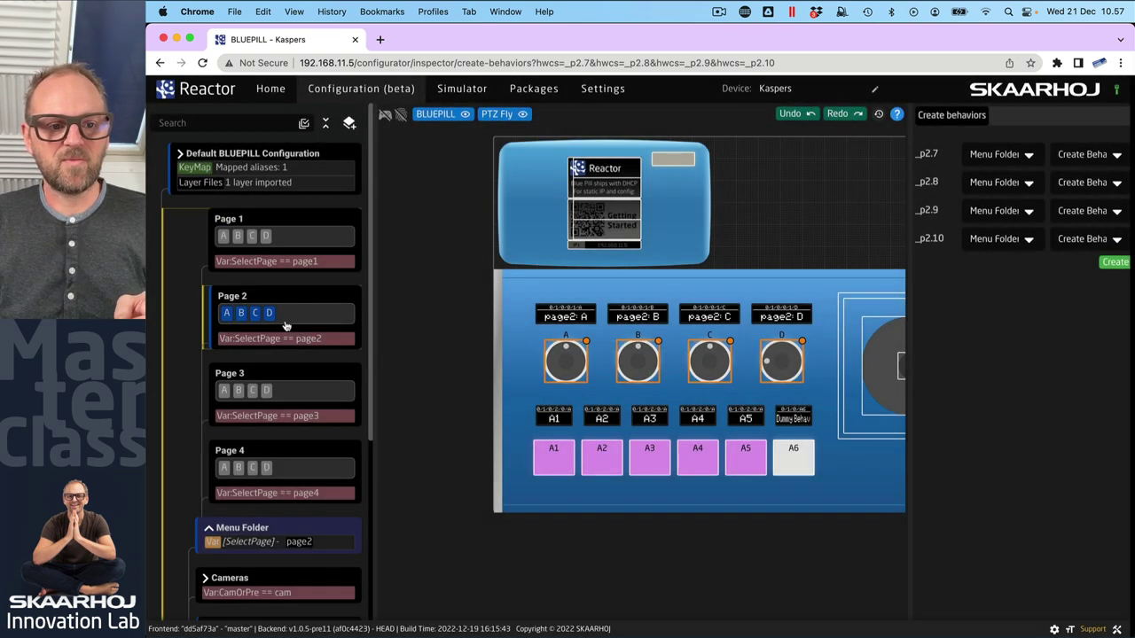
- Open Menu Folder's SelectPage variable and activate its page options one after another, ending on page1
scroll(264, 448, "down", 1)
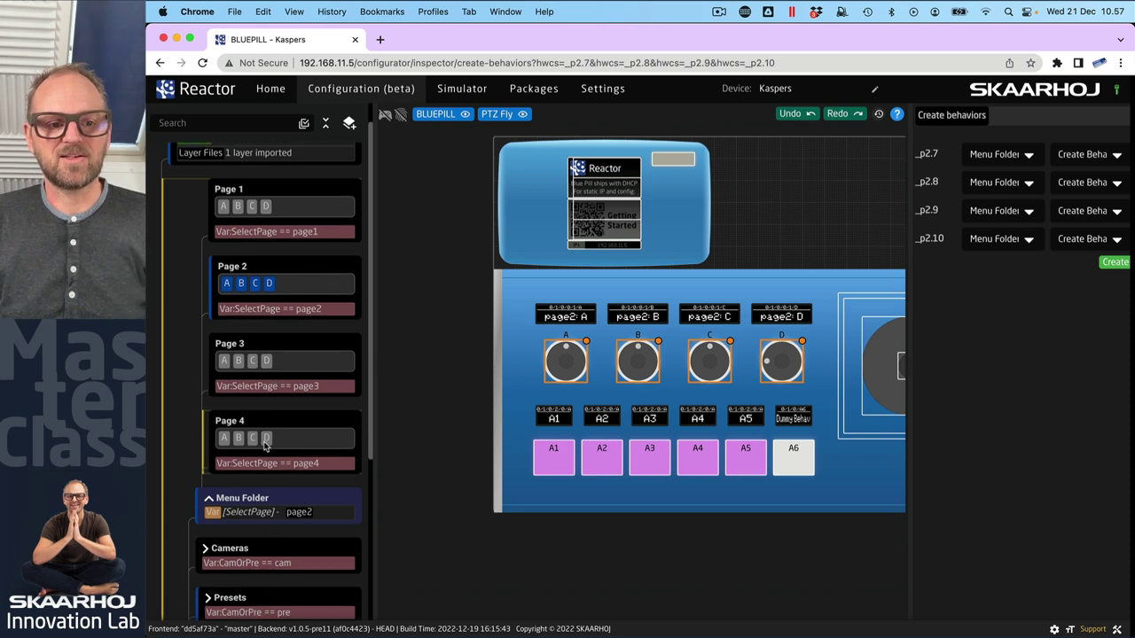
left_click(249, 514)
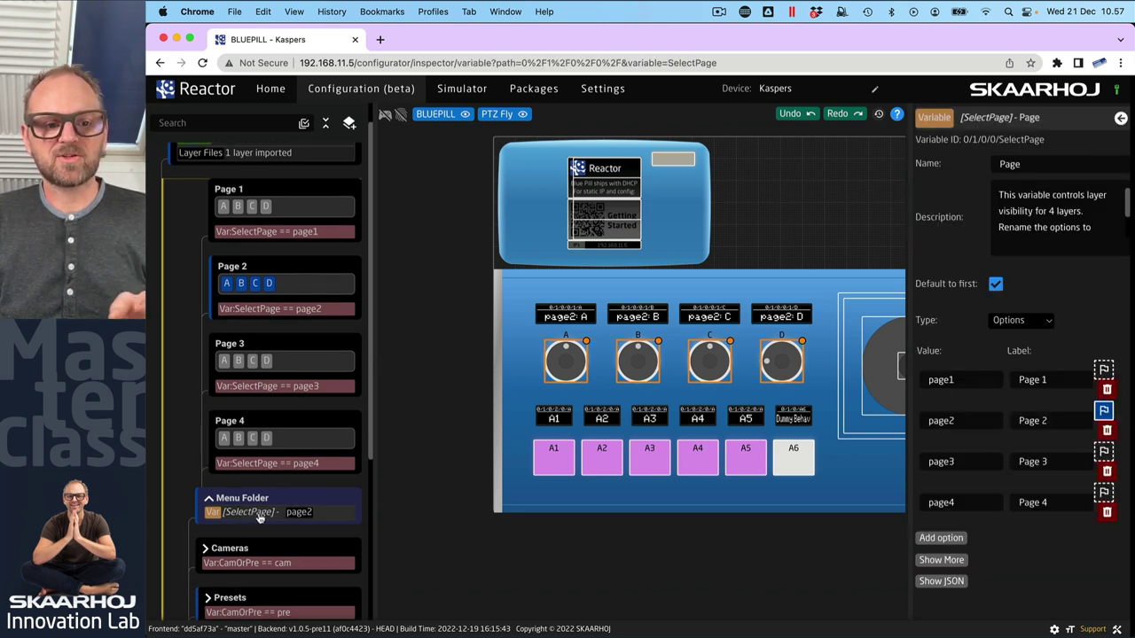
left_click(1103, 369)
left_click(1103, 410)
left_click(1103, 451)
left_click(1102, 490)
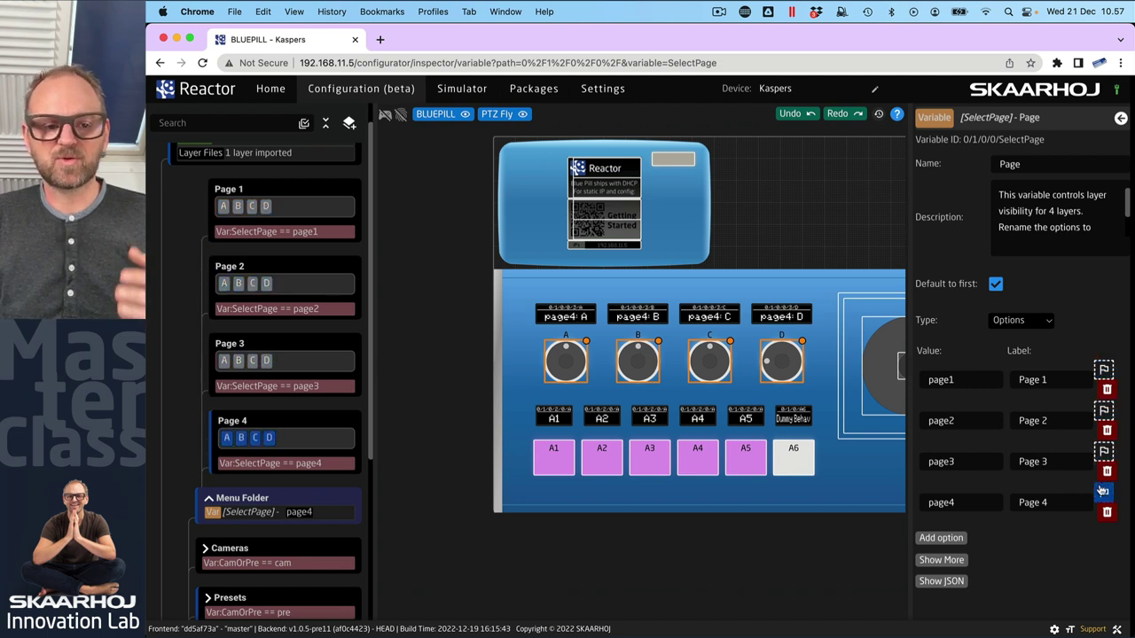
left_click(1103, 451)
left_click(1103, 409)
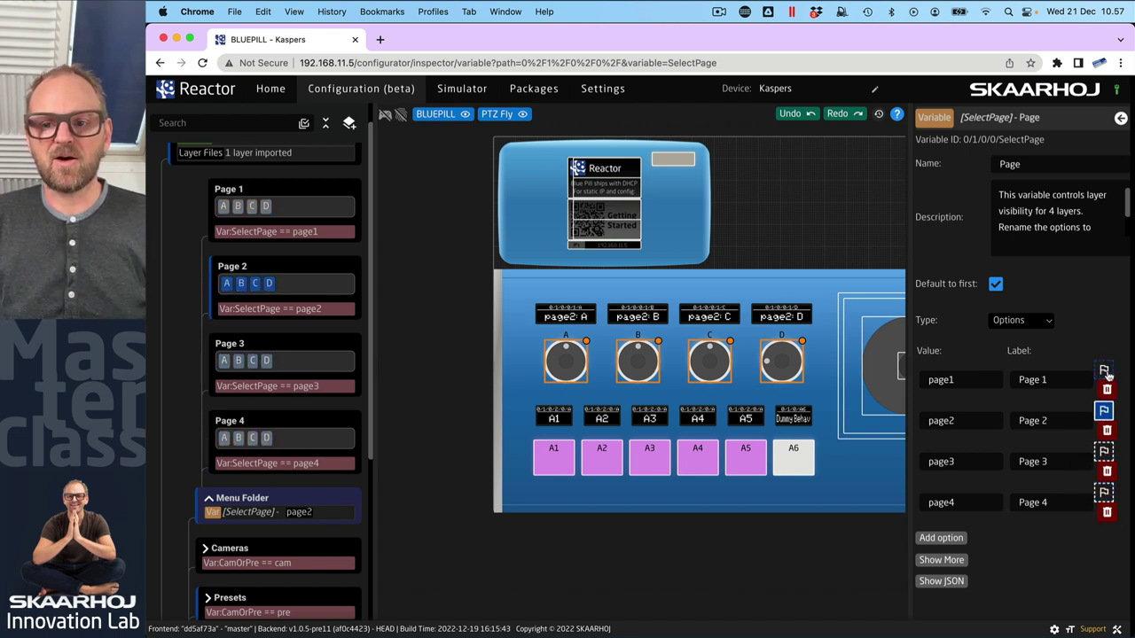
left_click(1103, 369)
- Widen the inspector and examine the JSON definition of the SelectPage variable
scroll(272, 469, "down", 3)
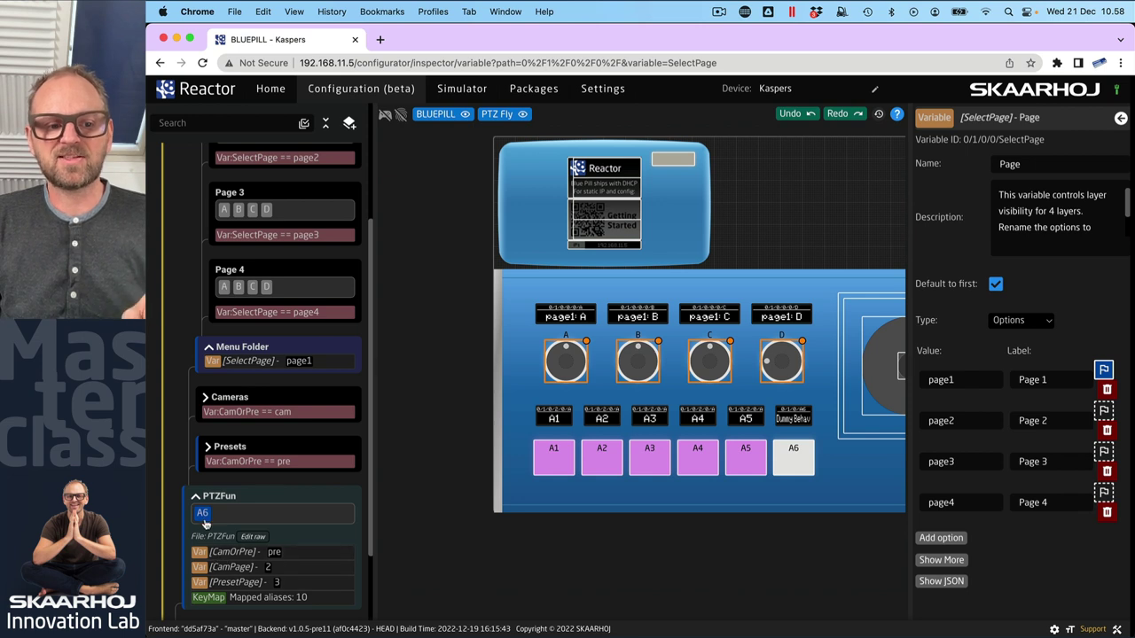
mouse_move(193, 604)
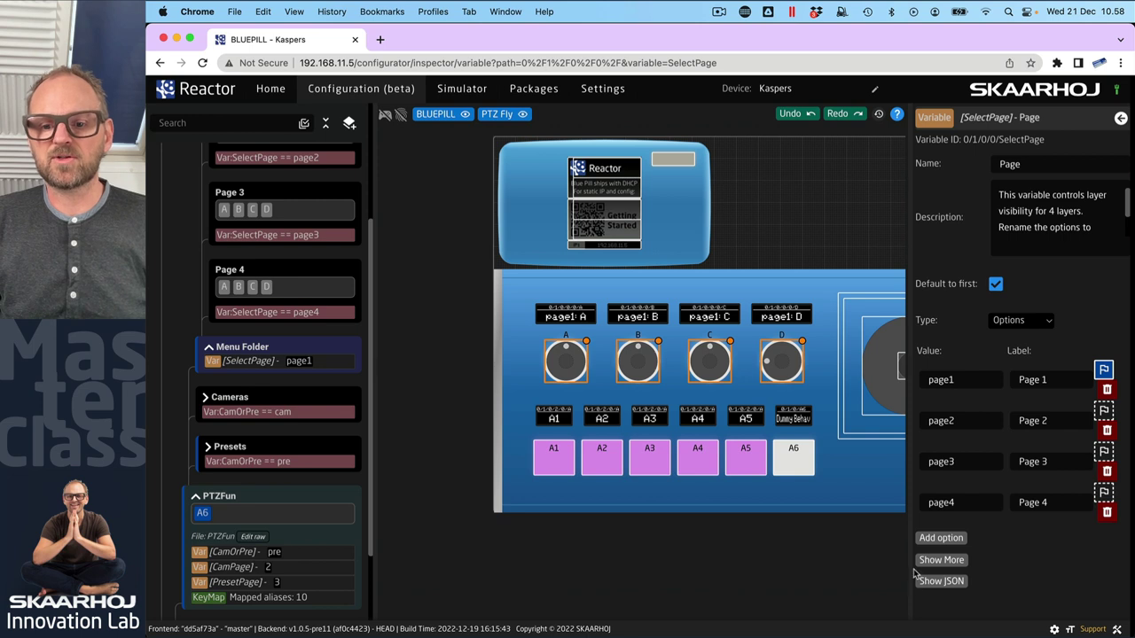
left_click_drag(911, 562, 657, 541)
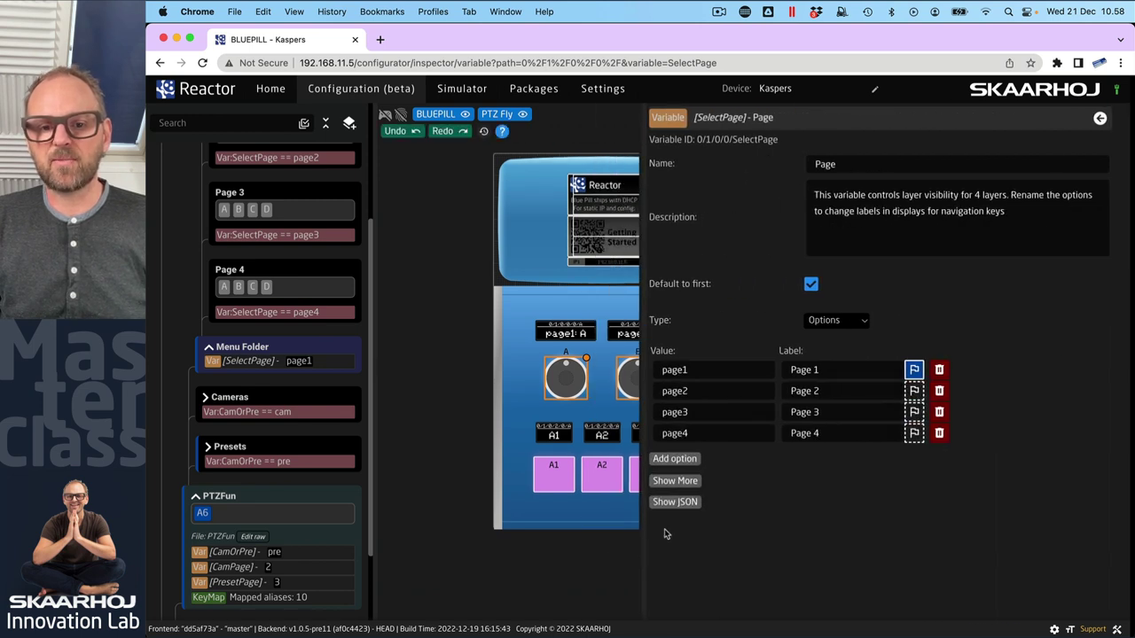
left_click(677, 502)
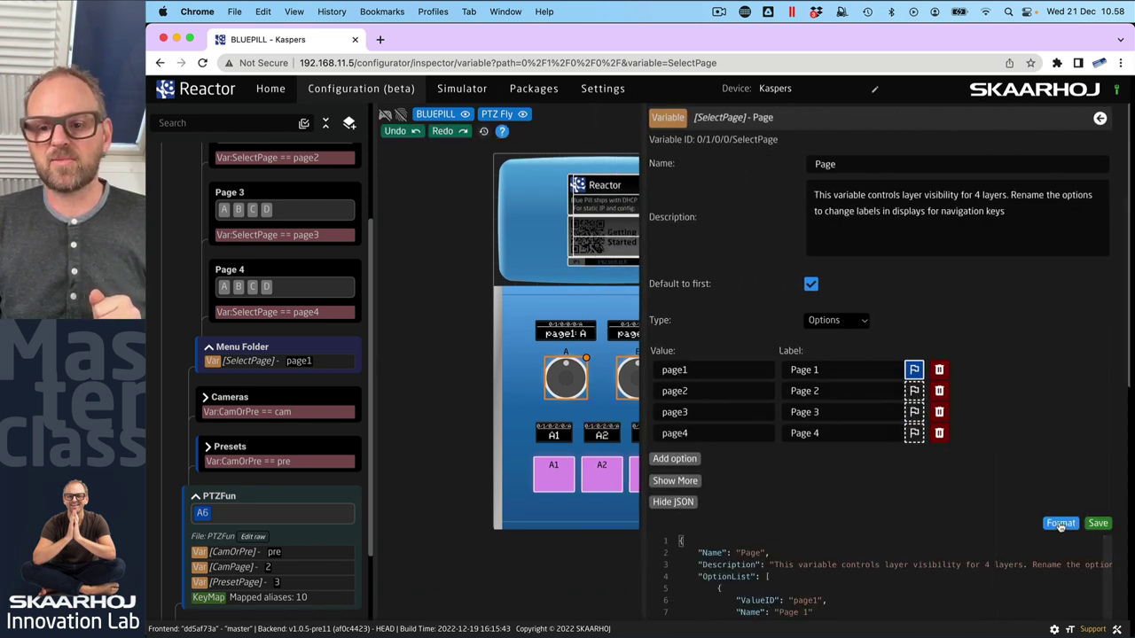
scroll(929, 503, "down", 3)
scroll(929, 503, "down", 5)
scroll(929, 502, "up", 5)
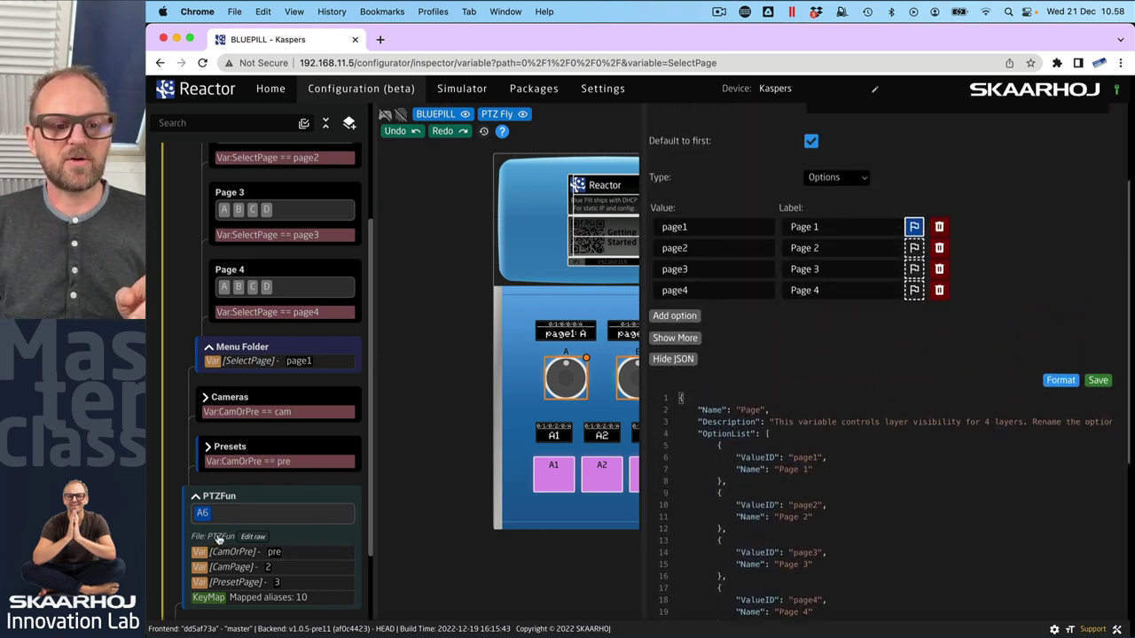
- Open the PTZFun layer file for raw editing and compare its JSON with the layer tree
left_click(254, 537)
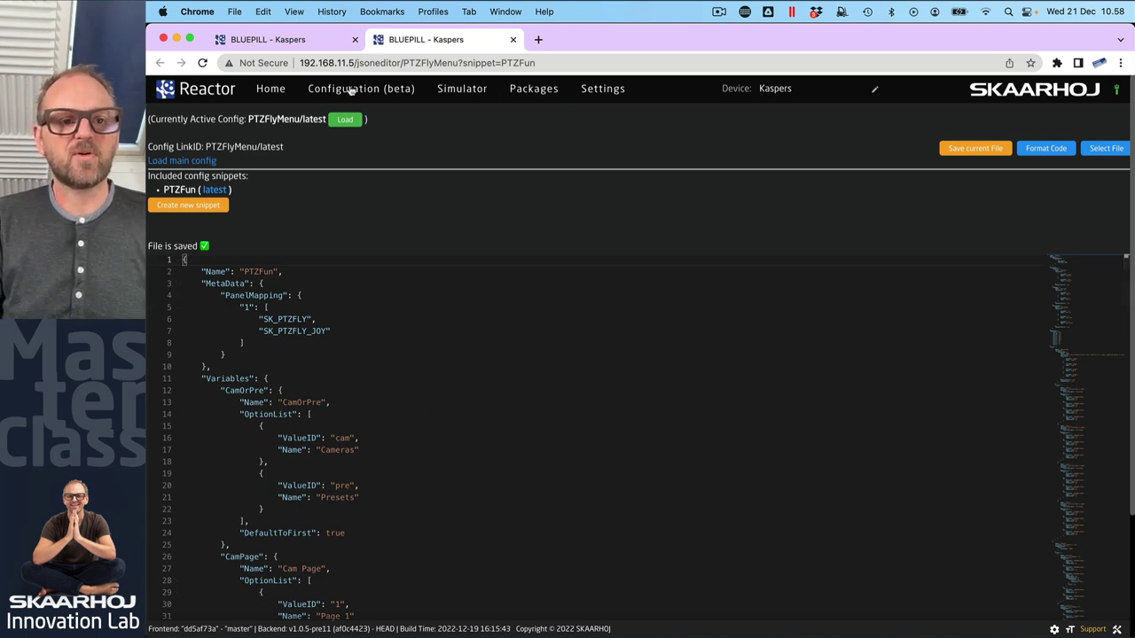
left_click(292, 40)
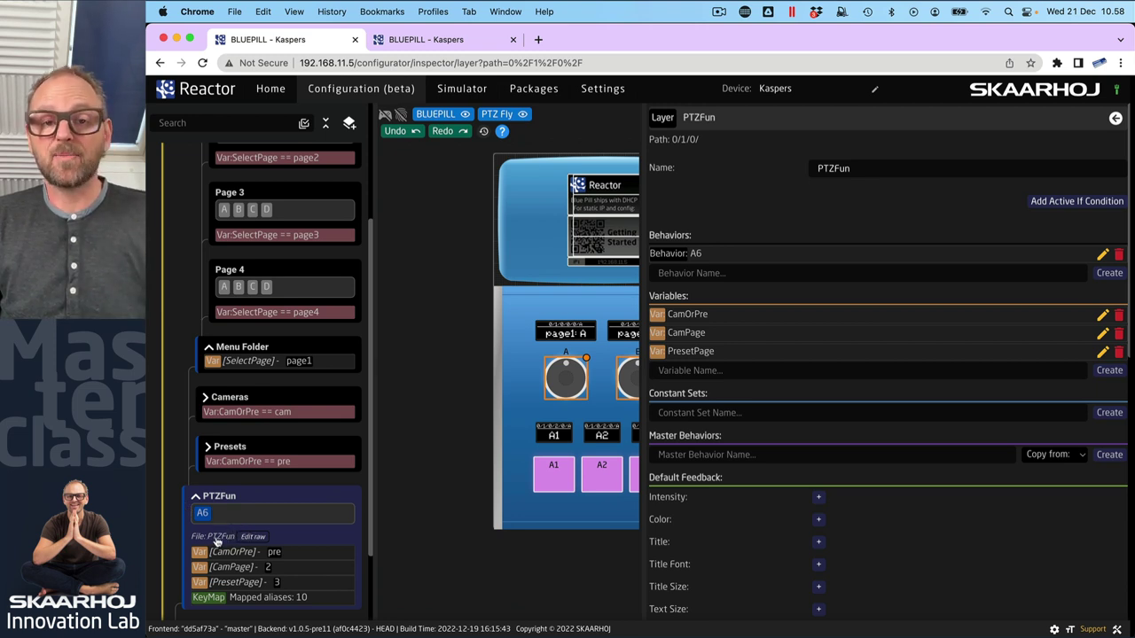
scroll(284, 354, "up", 2)
scroll(284, 354, "down", 4)
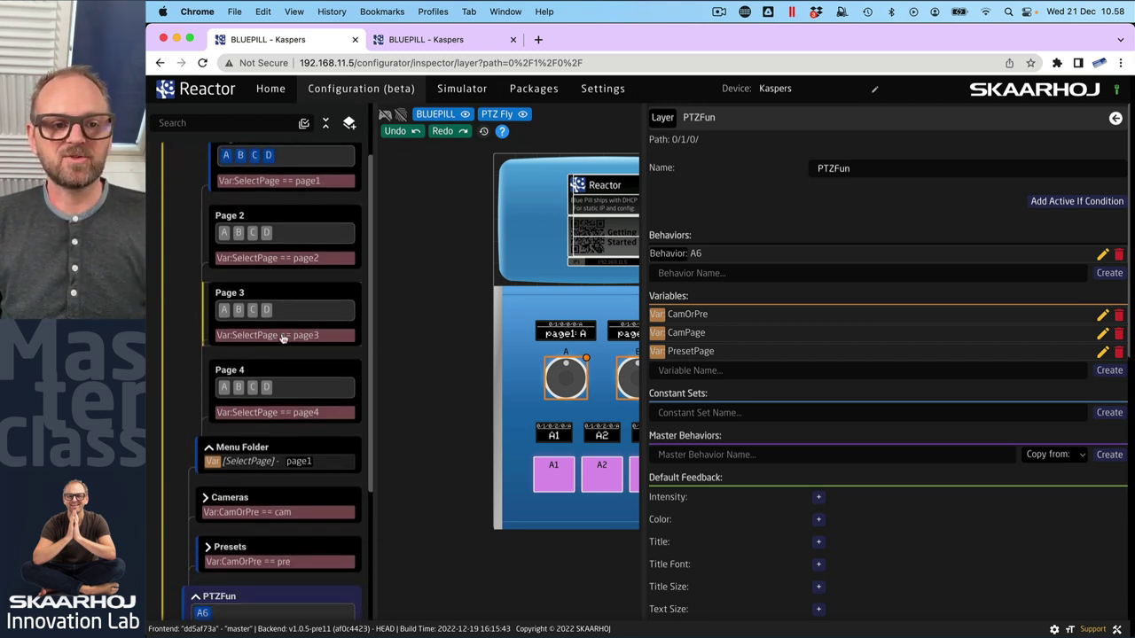
left_click(419, 40)
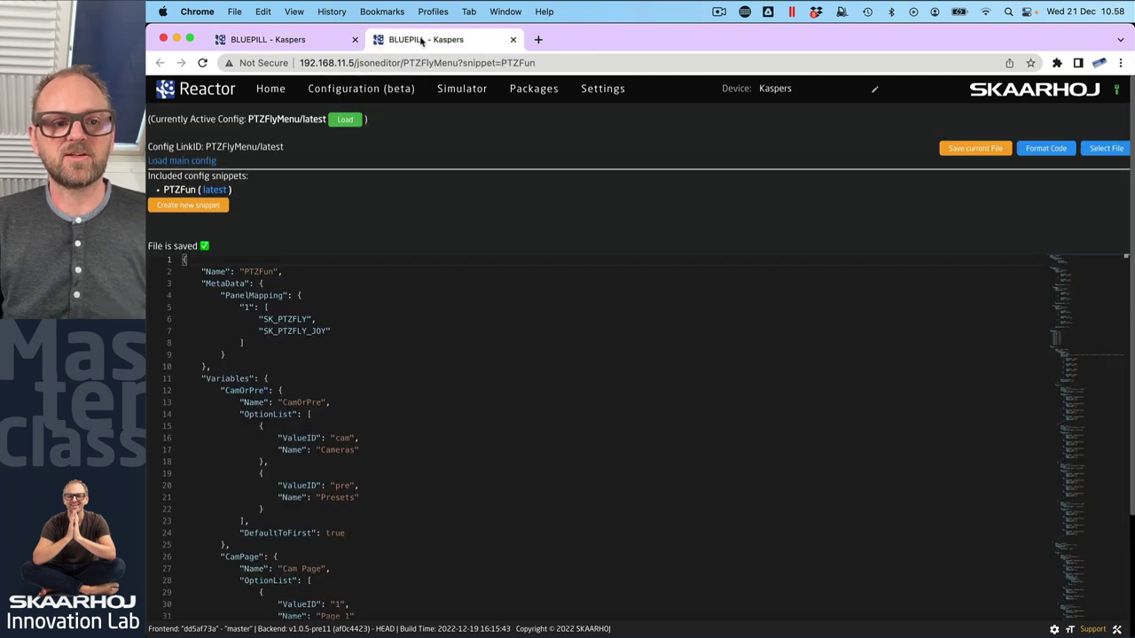
scroll(242, 435, "down", 1)
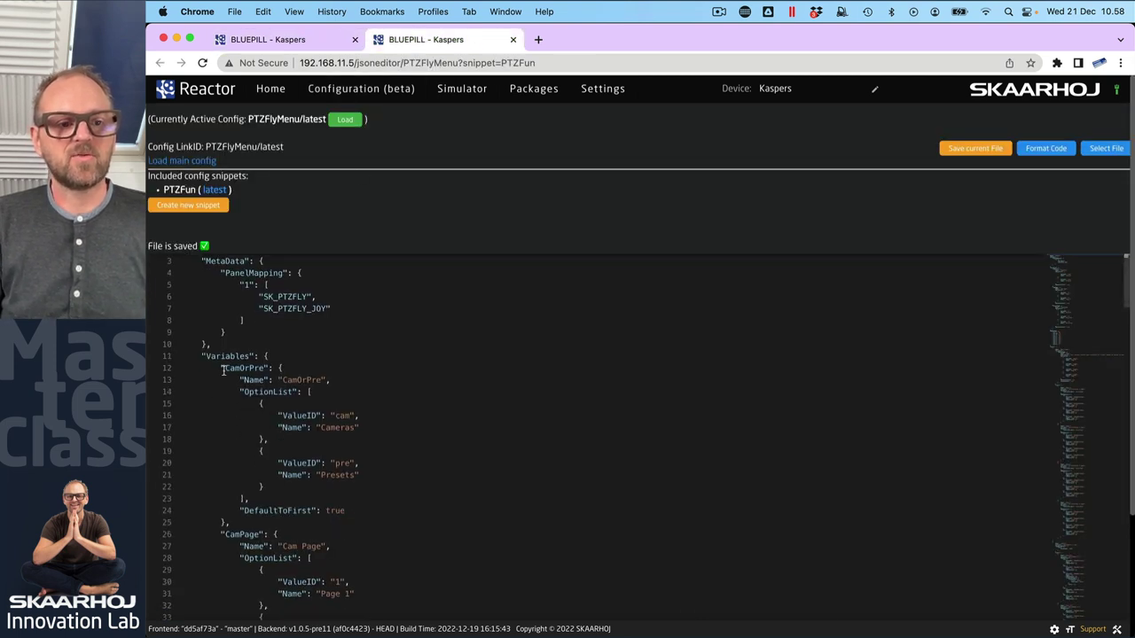
- Fold the CamOrPre, CamPage and PresetPage definitions in PTZFun's Variables section and place the cursor after PresetPage
left_click(177, 357)
left_click(177, 357)
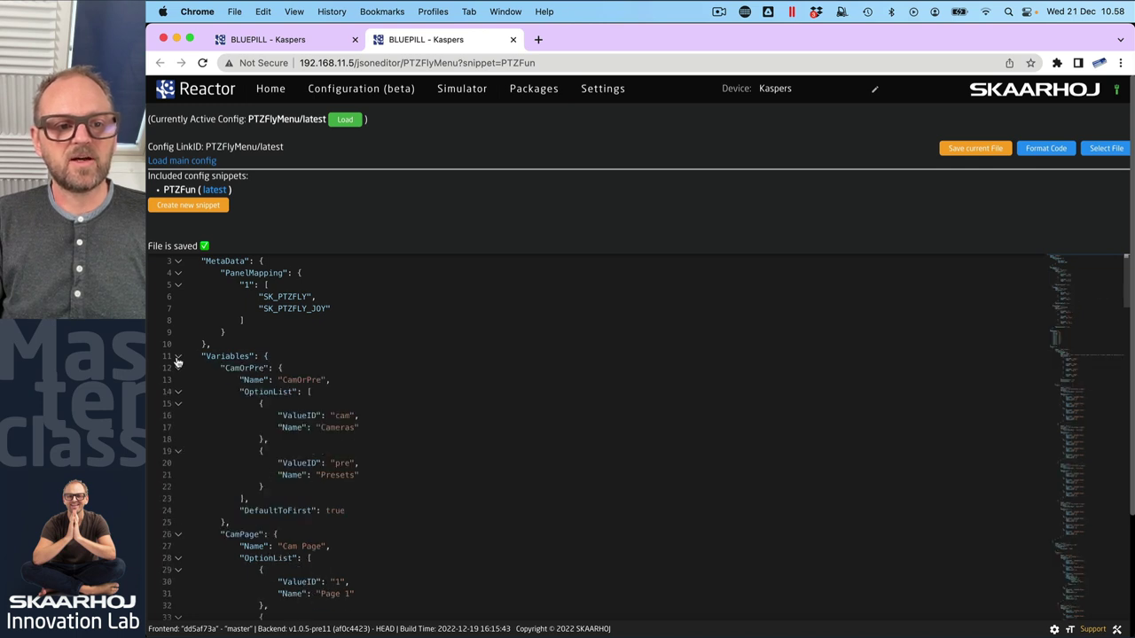
left_click(177, 357, "shift")
left_click(177, 357)
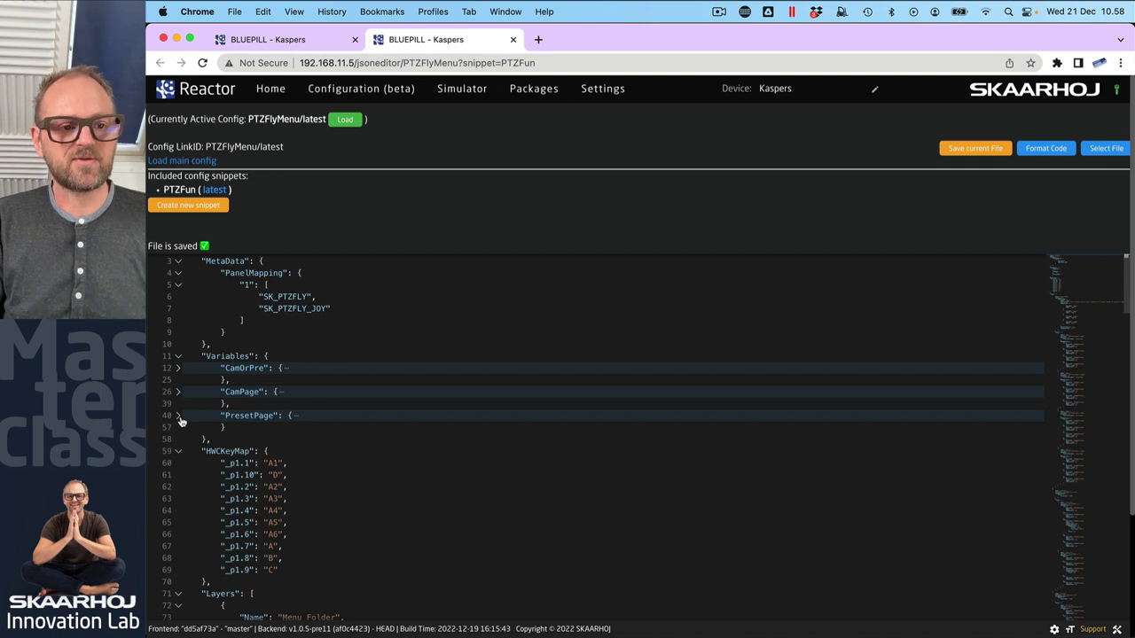
left_click(177, 416)
left_click(177, 416, "shift")
left_click(177, 416)
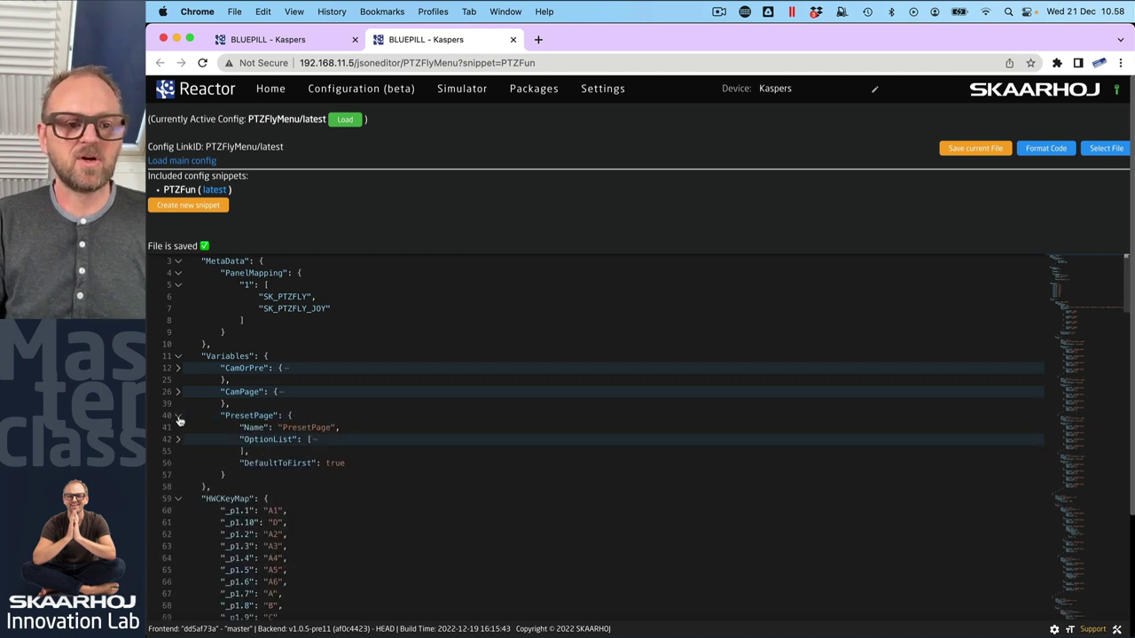
left_click(177, 416)
left_click(178, 416)
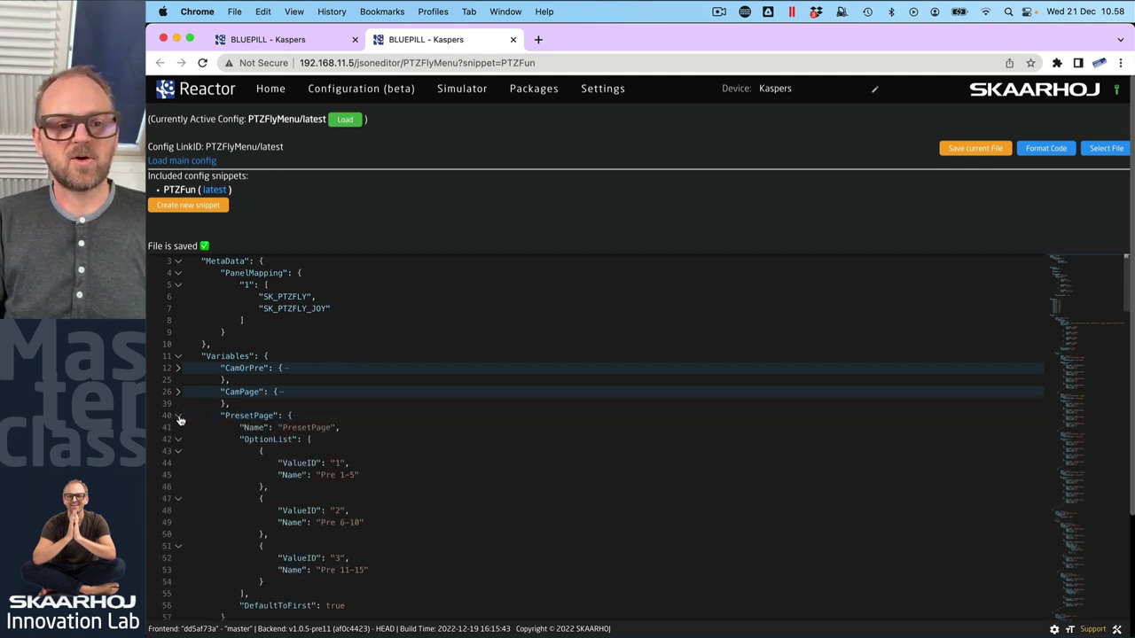
key("super+alt+bracketleft")
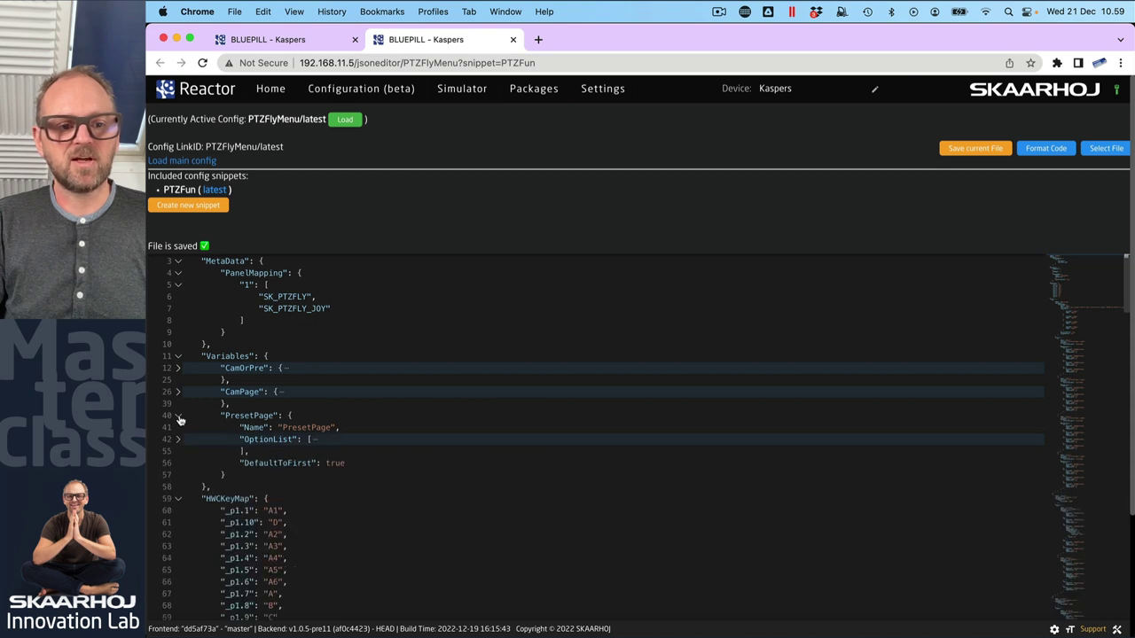
left_click(178, 417)
left_click(235, 428)
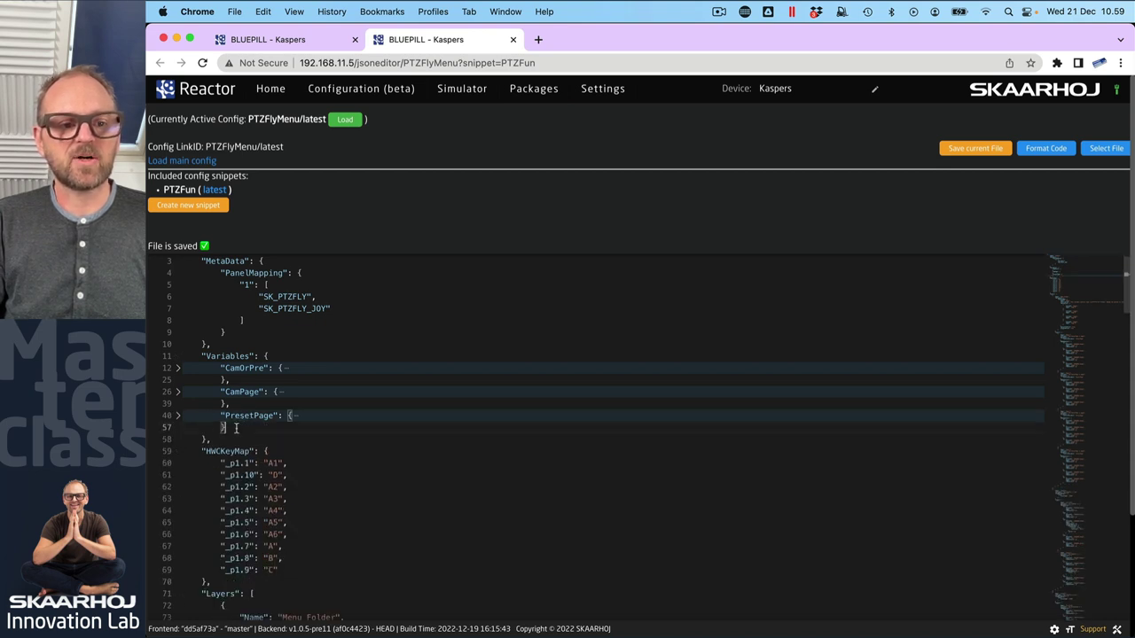
- Fold the entries of the Layers section and expand the first one, the Menu Folder layer
scroll(246, 522, "down", 10)
scroll(235, 430, "up", 2)
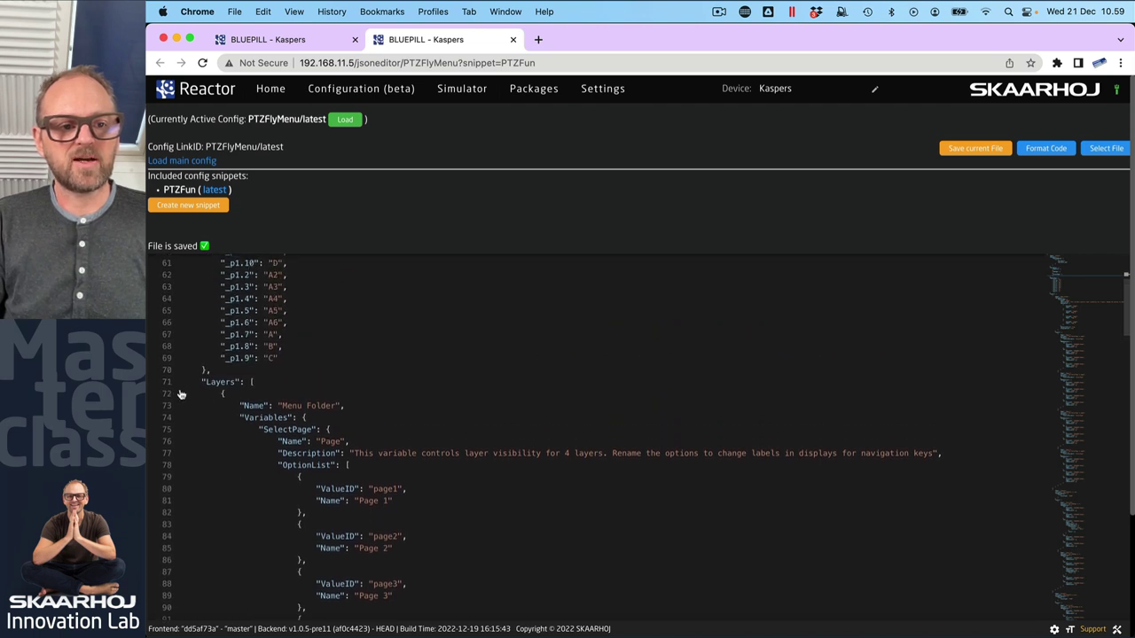
left_click(178, 387, "shift")
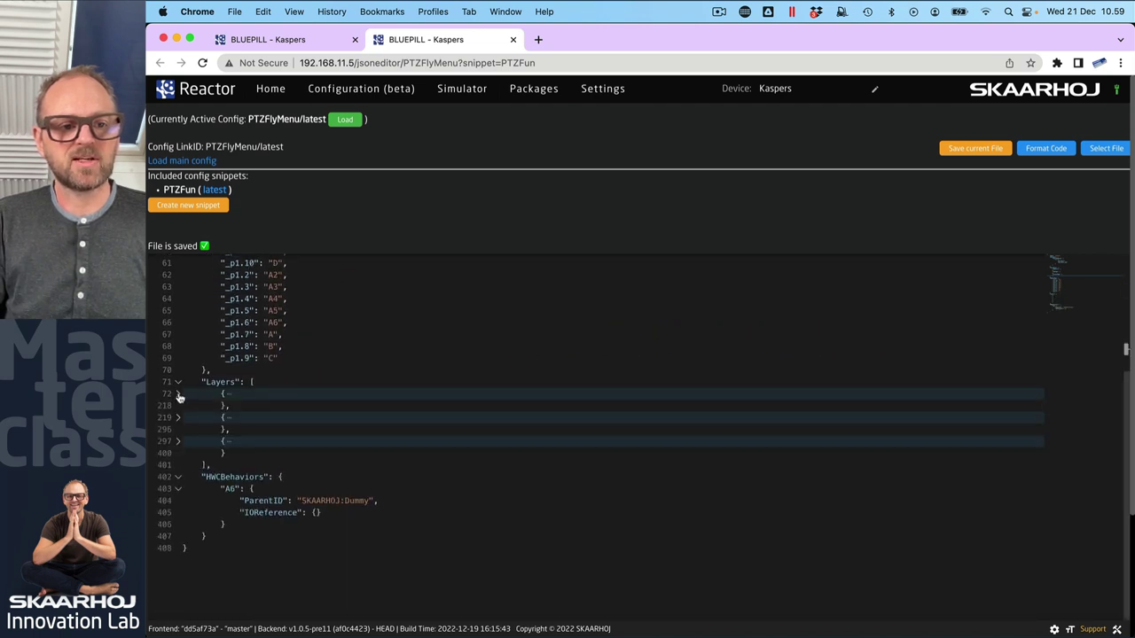
left_click(179, 394)
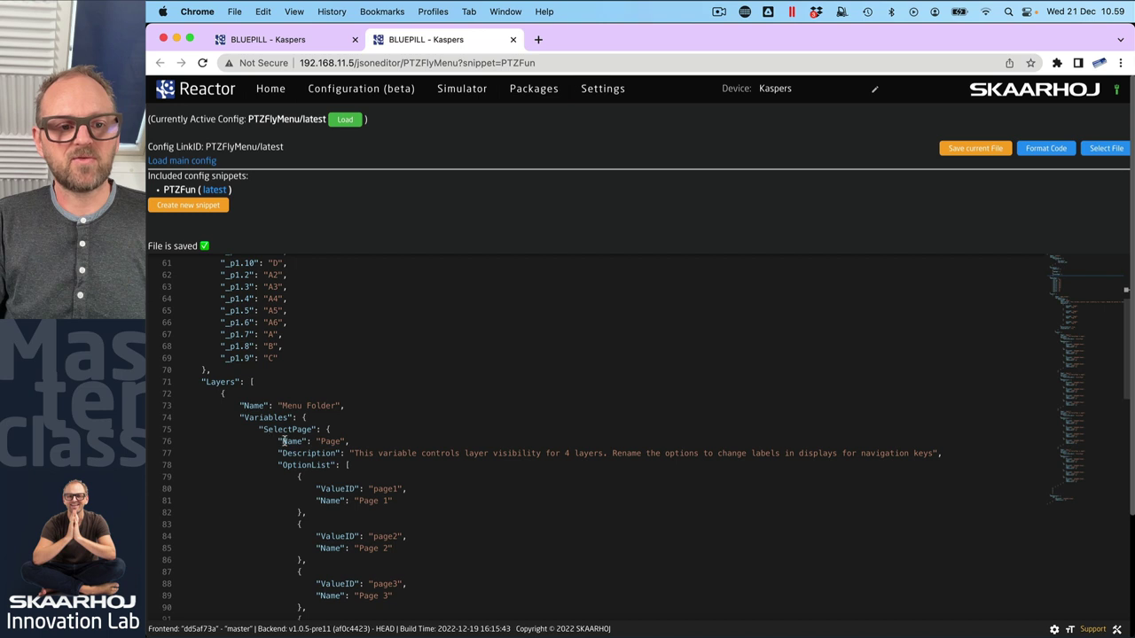
- Cut the complete SelectPage definition out of the Menu Folder layer and delete the emptied Variables block
scroll(283, 441, "down", 2)
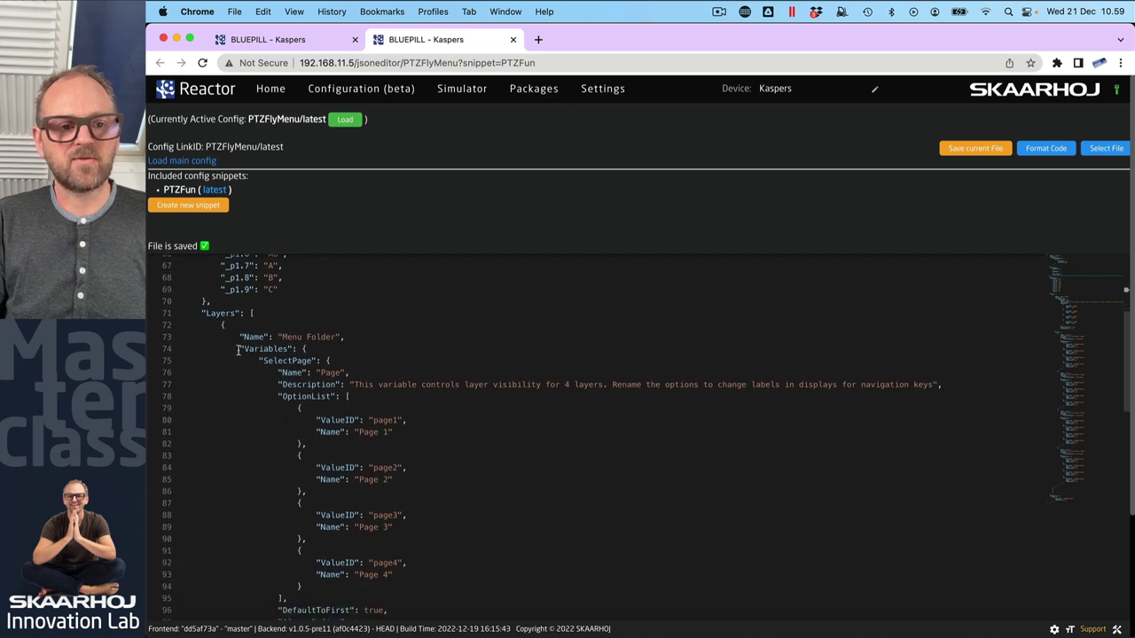
left_click_drag(255, 360, 277, 551)
key("super+c")
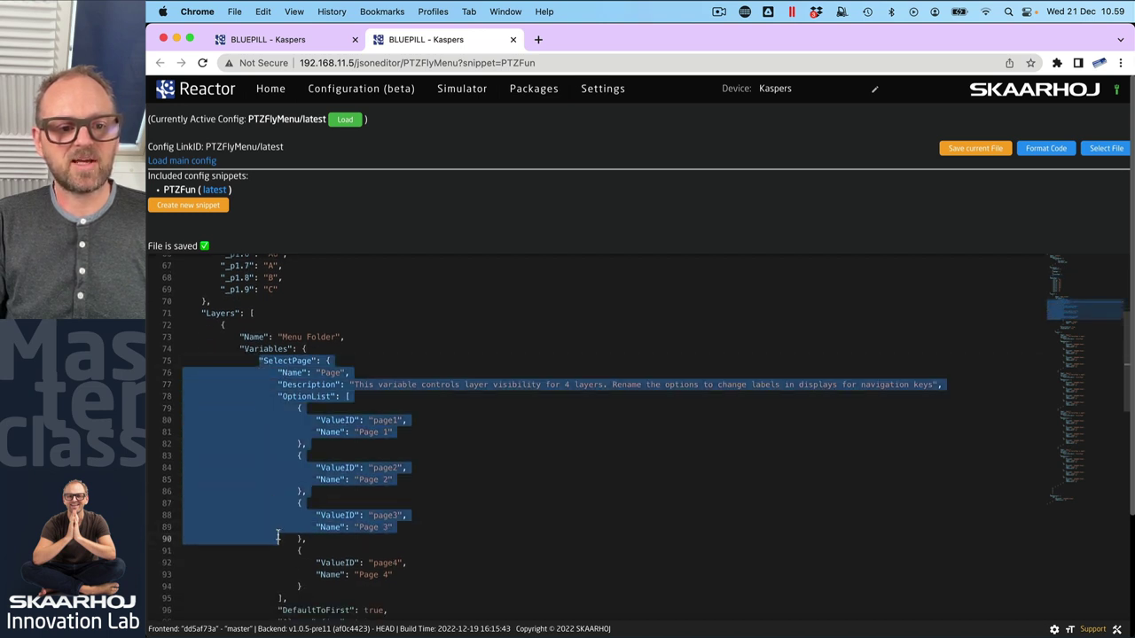
scroll(278, 533, "down", 3)
scroll(284, 511, "up", 2)
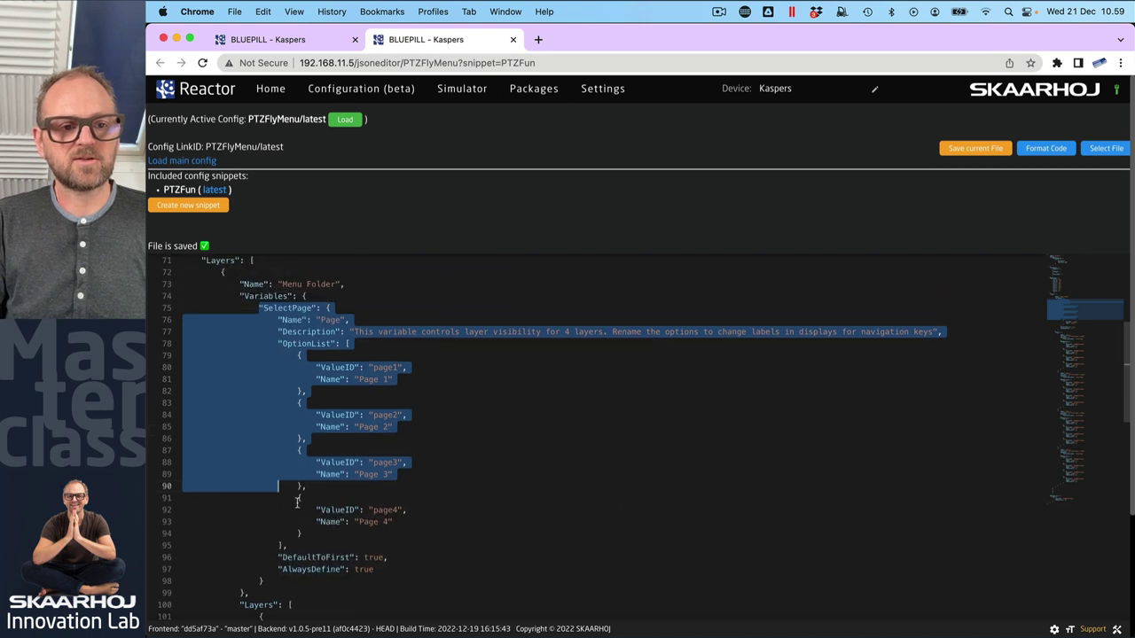
left_click(272, 601, "shift")
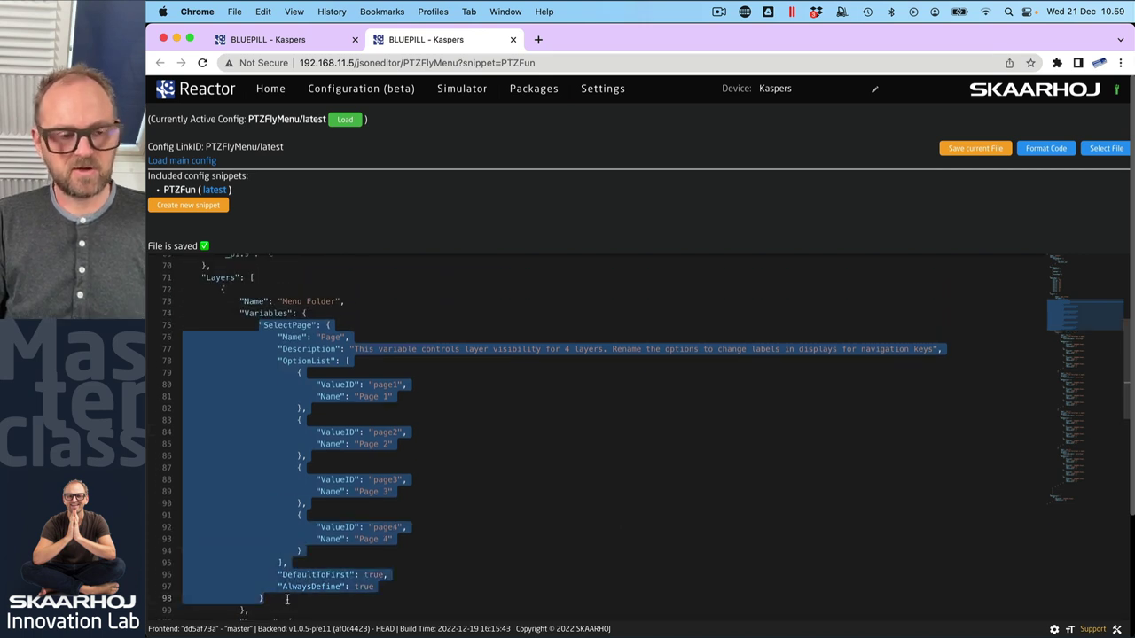
key("BackSpace")
left_click_drag(264, 344, 346, 303)
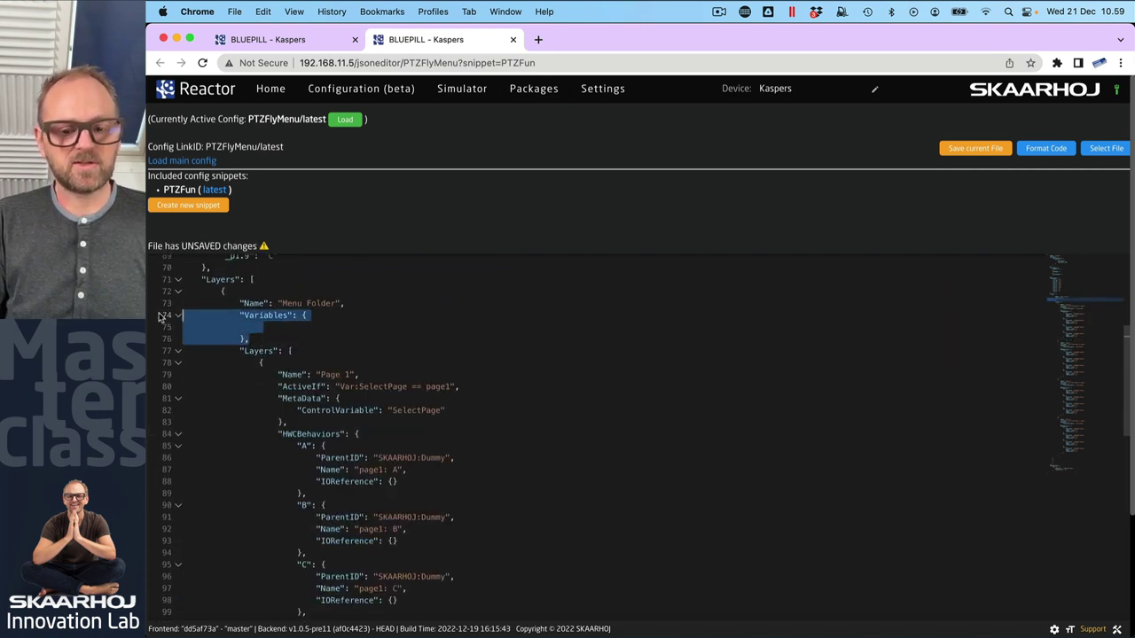
key("BackSpace")
- Paste the SelectPage definition after PresetPage in PTZFun's top-level Variables section, separated by a comma
scroll(231, 446, "up", 15)
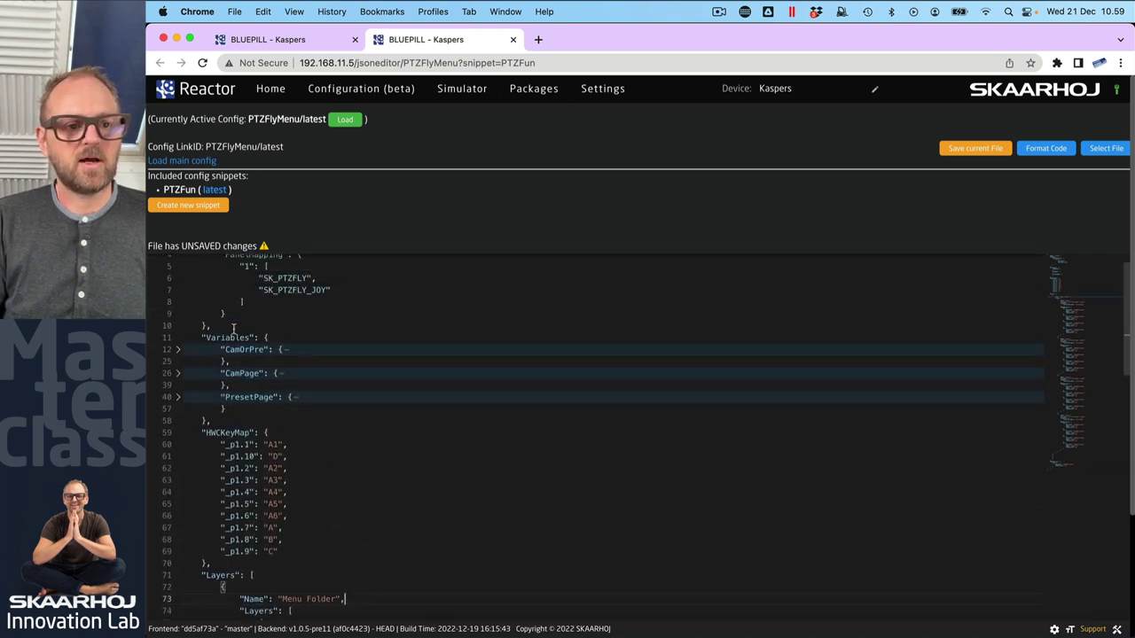
left_click(231, 447)
type(",")
key("Return")
key("super+v")
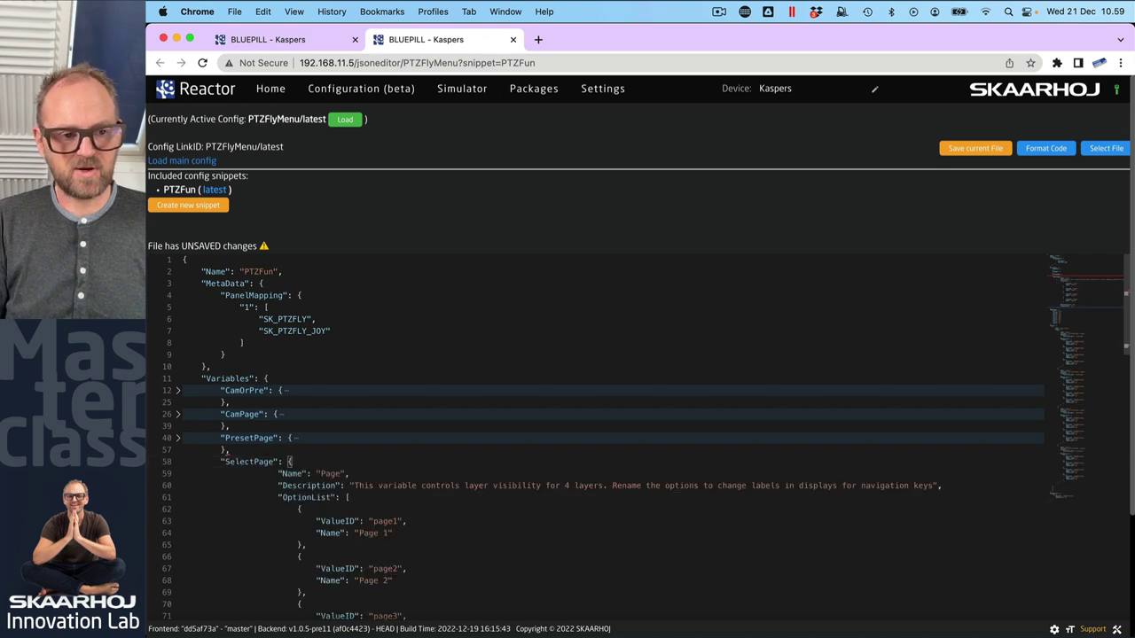
- Format the PTZFun JSON code, review the moved SelectPage block and save the file
scroll(406, 447, "down", 15)
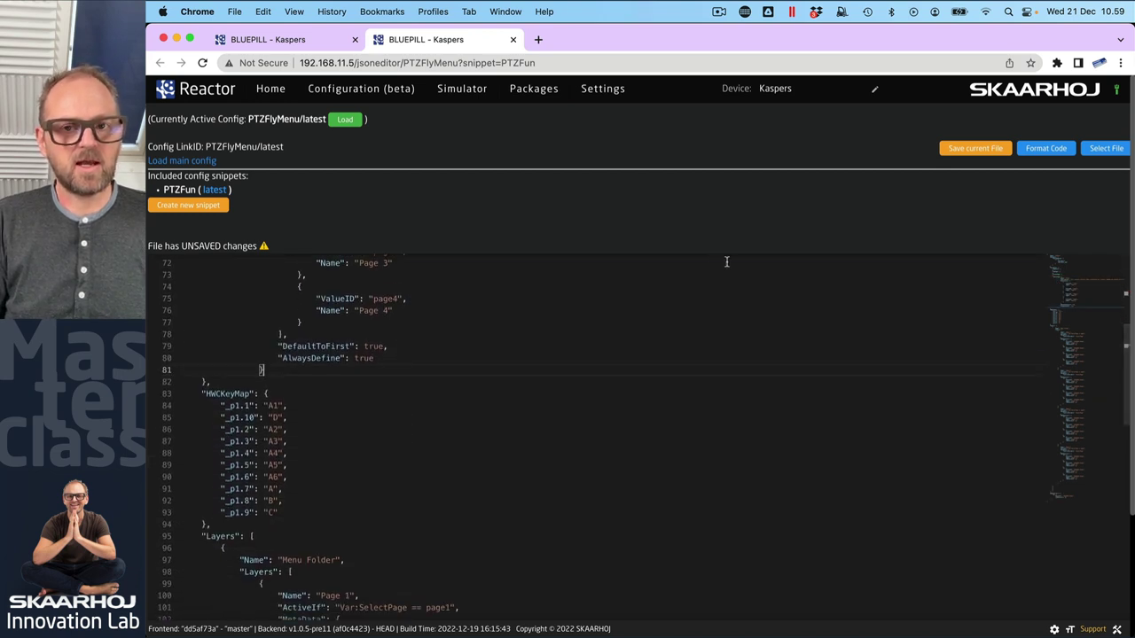
left_click(1045, 148)
scroll(737, 325, "up", 6)
scroll(737, 324, "down", 10)
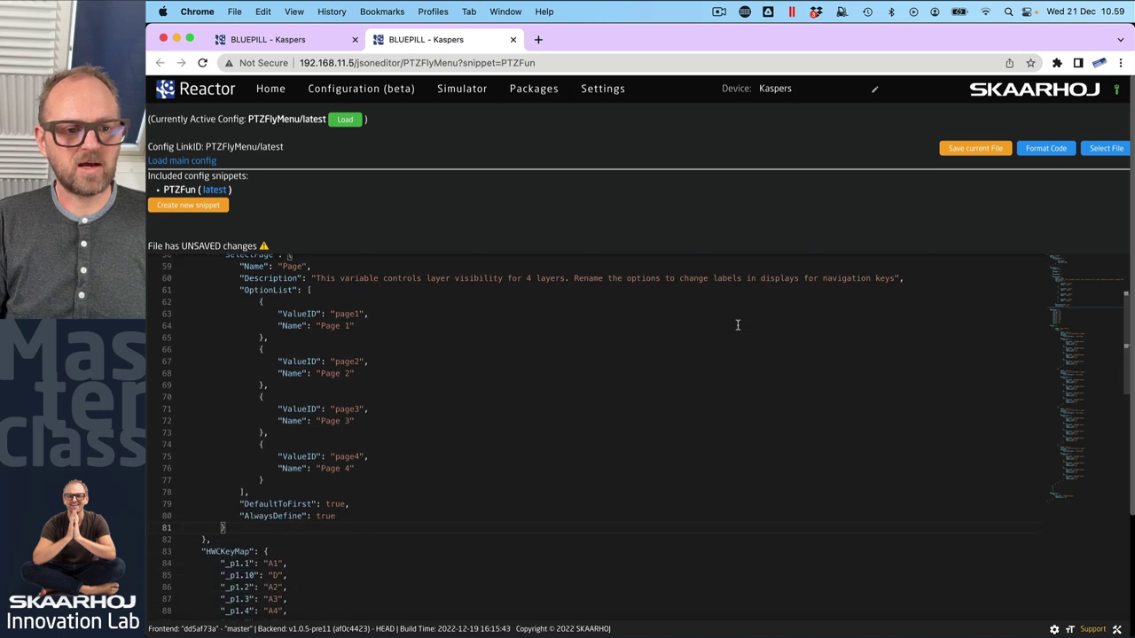
scroll(737, 324, "up", 3)
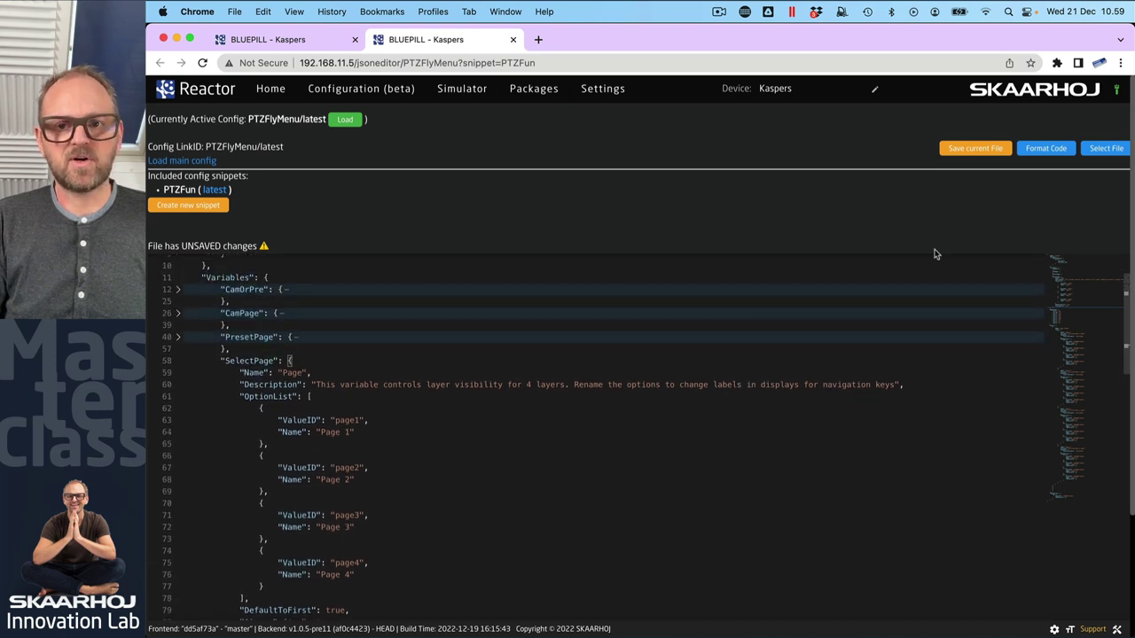
left_click(979, 150)
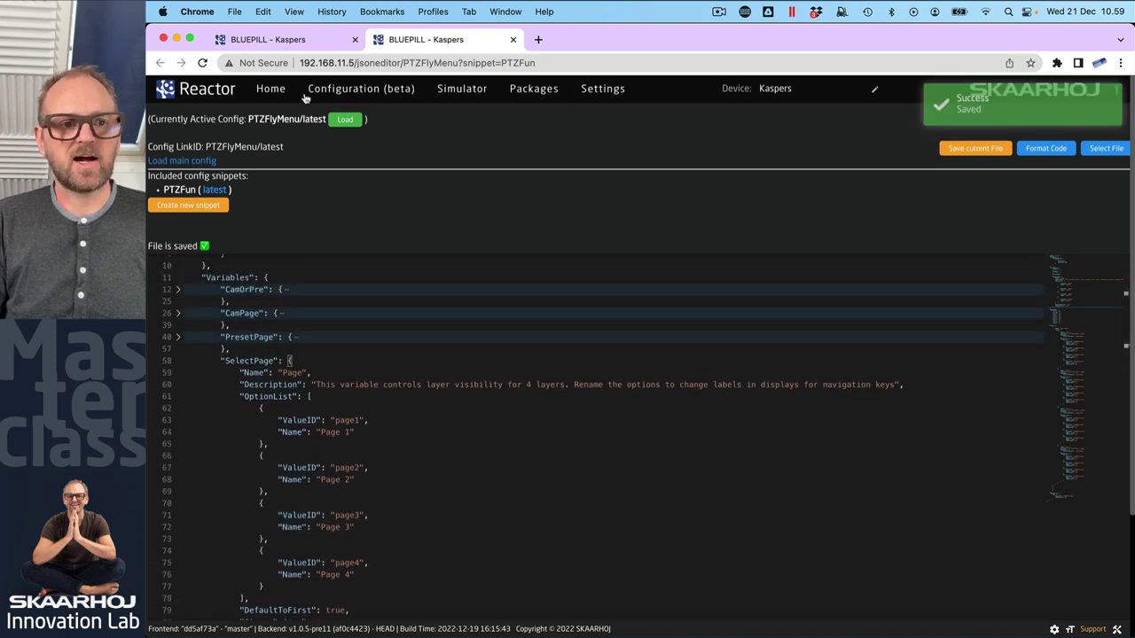
- Return to the configuration view, narrow the inspector and inspect the Menu Folder layer
left_click(300, 35)
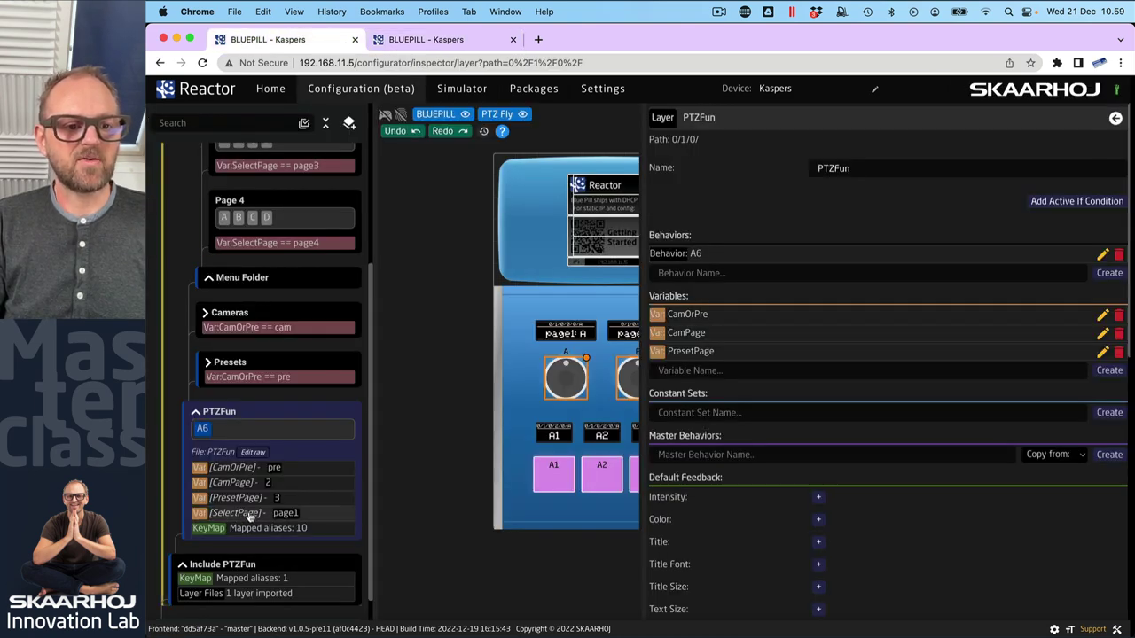
left_click_drag(645, 348, 934, 332)
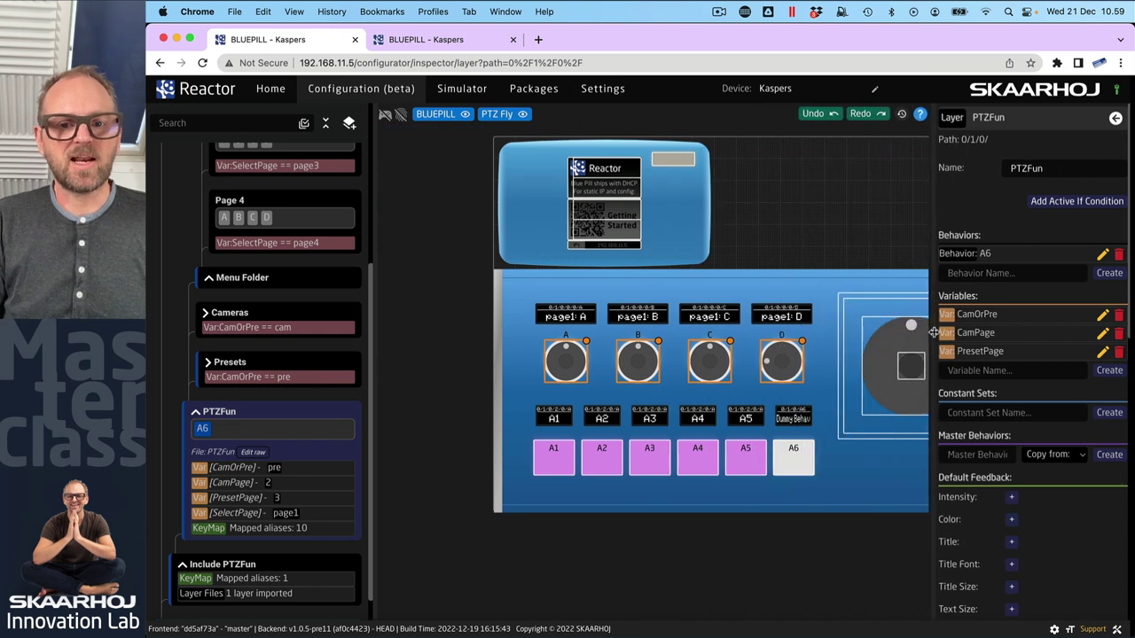
left_click(283, 280)
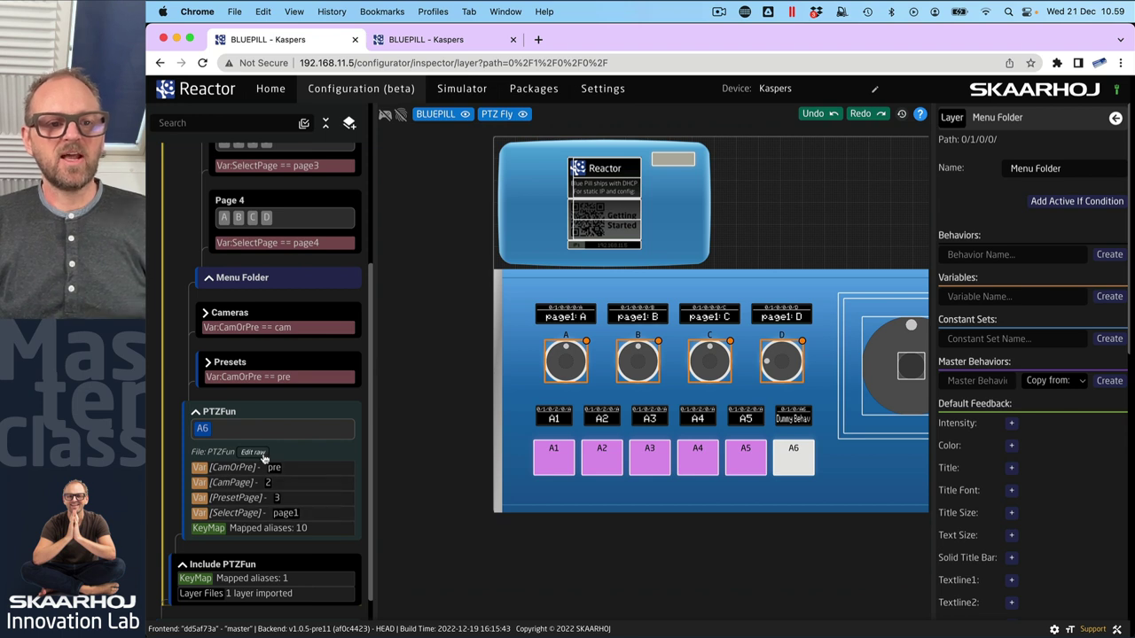
- Open the SelectPage variable on the PTZFun layer and activate its page2 option
left_click(247, 517)
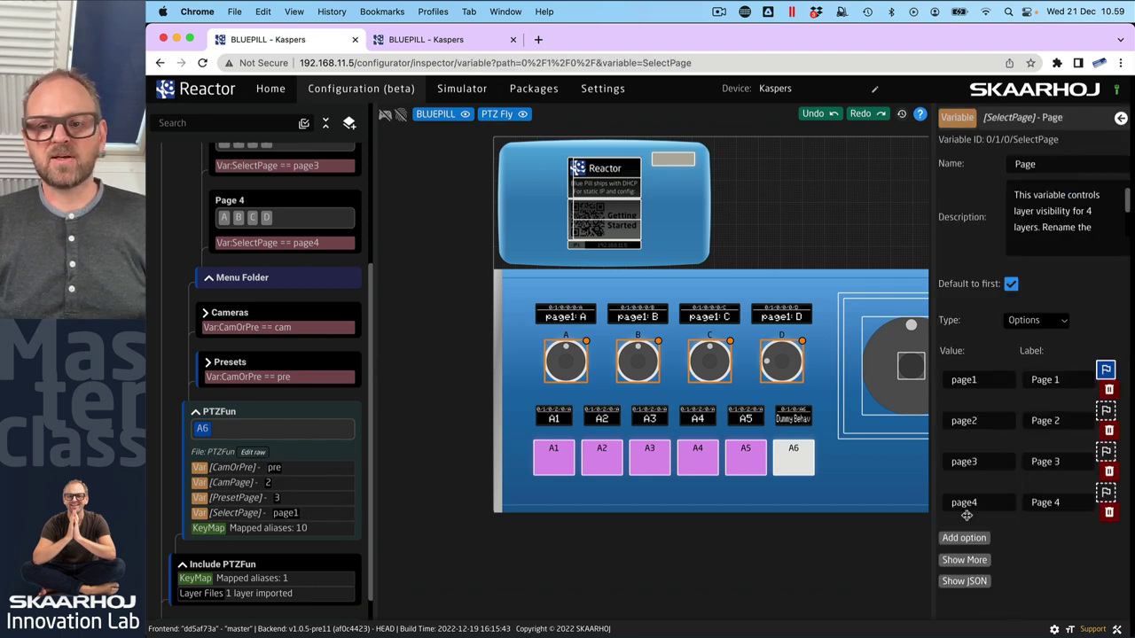
left_click(1108, 410)
scroll(307, 363, "up", 5)
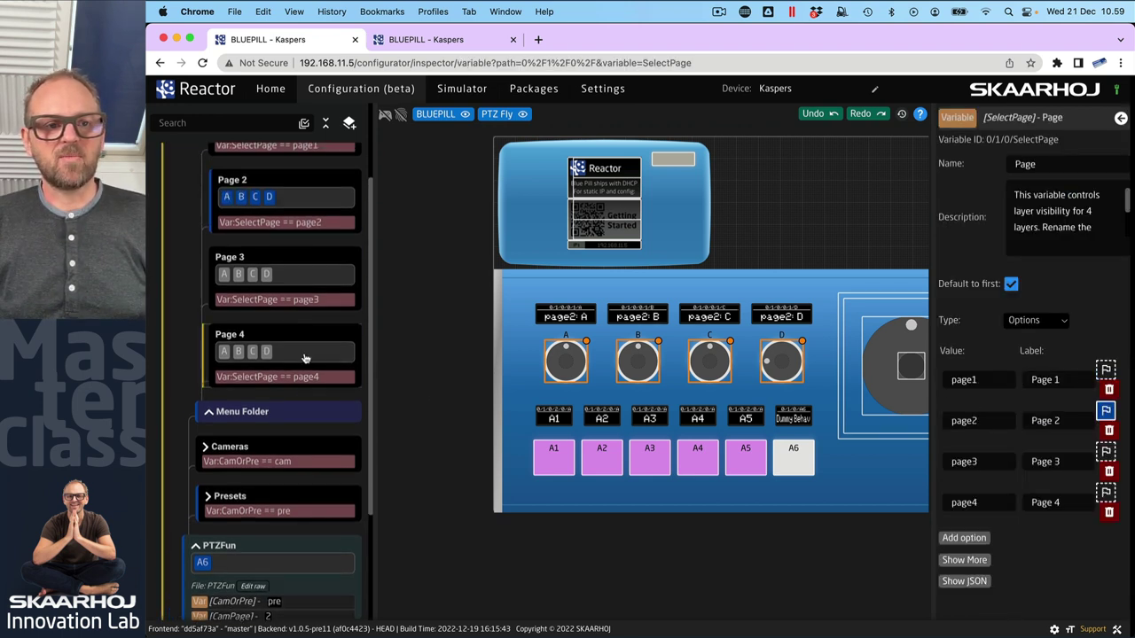